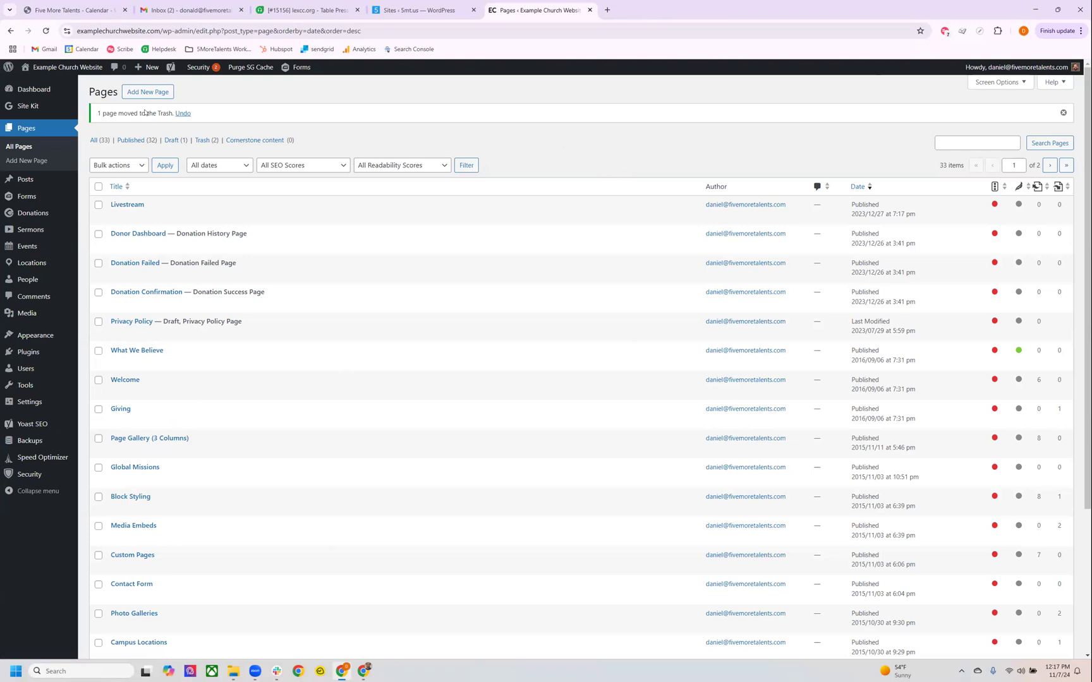
# Create a new page titled "Event Registration".
pyautogui.moveTo(93, 72)
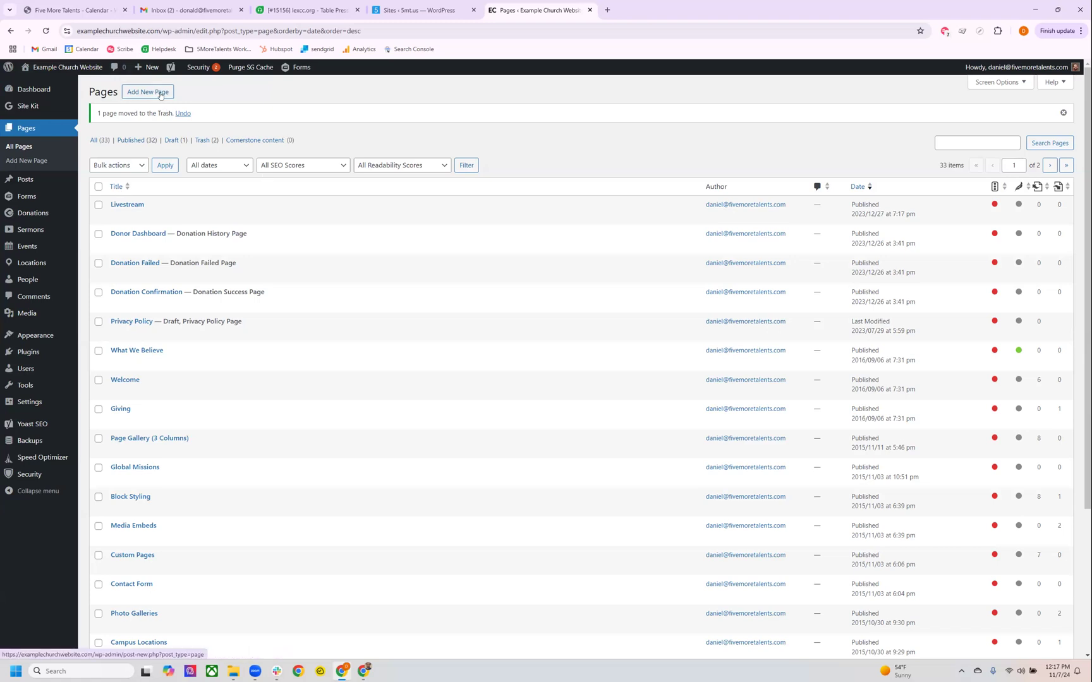
pyautogui.click(31, 161)
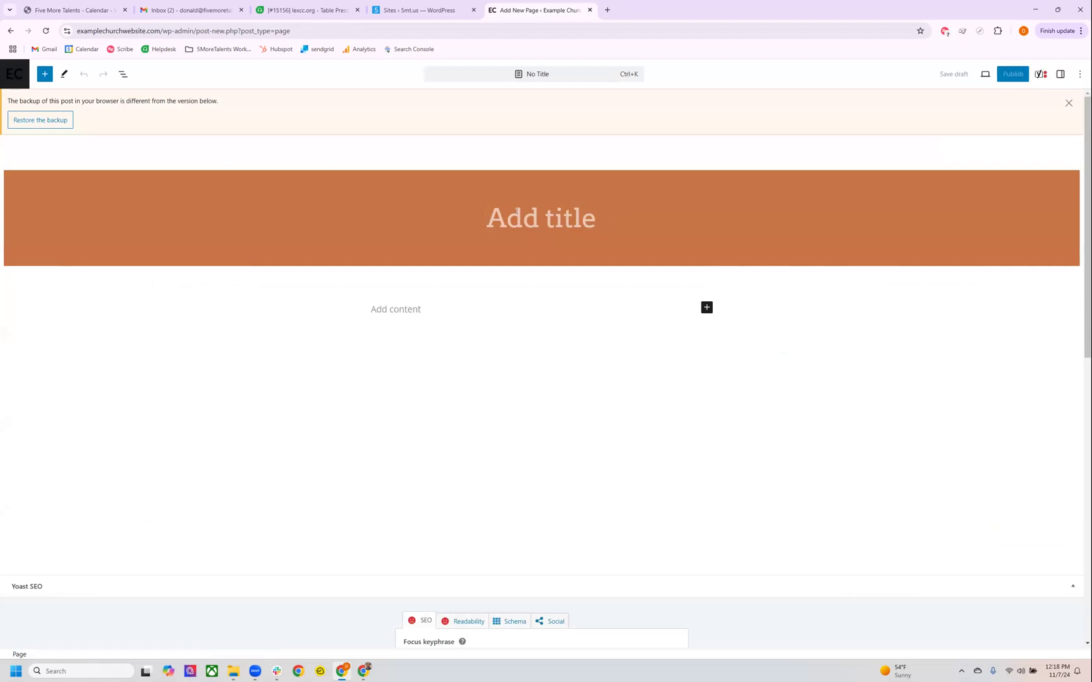
pyautogui.write('Event ')
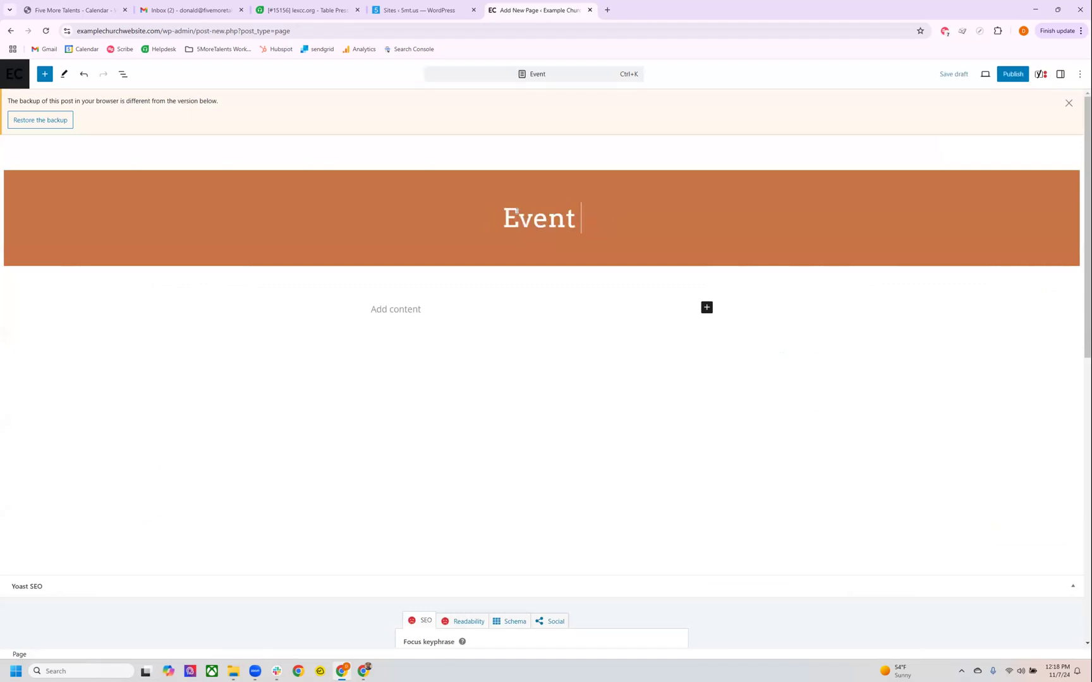
pyautogui.write('Registration')
pyautogui.press('BackSpace')
pyautogui.click(464, 306)
pyautogui.click(674, 223)
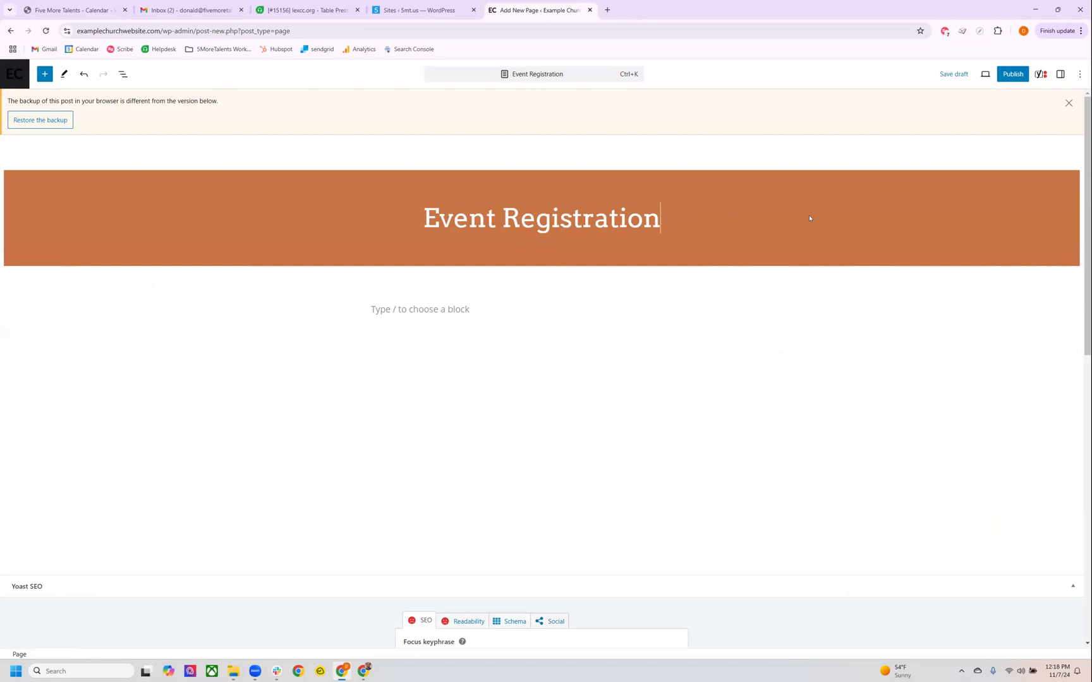
# Set the media library photo of a person carrying a brown leather bag as the page's featured image.
pyautogui.click(1060, 74)
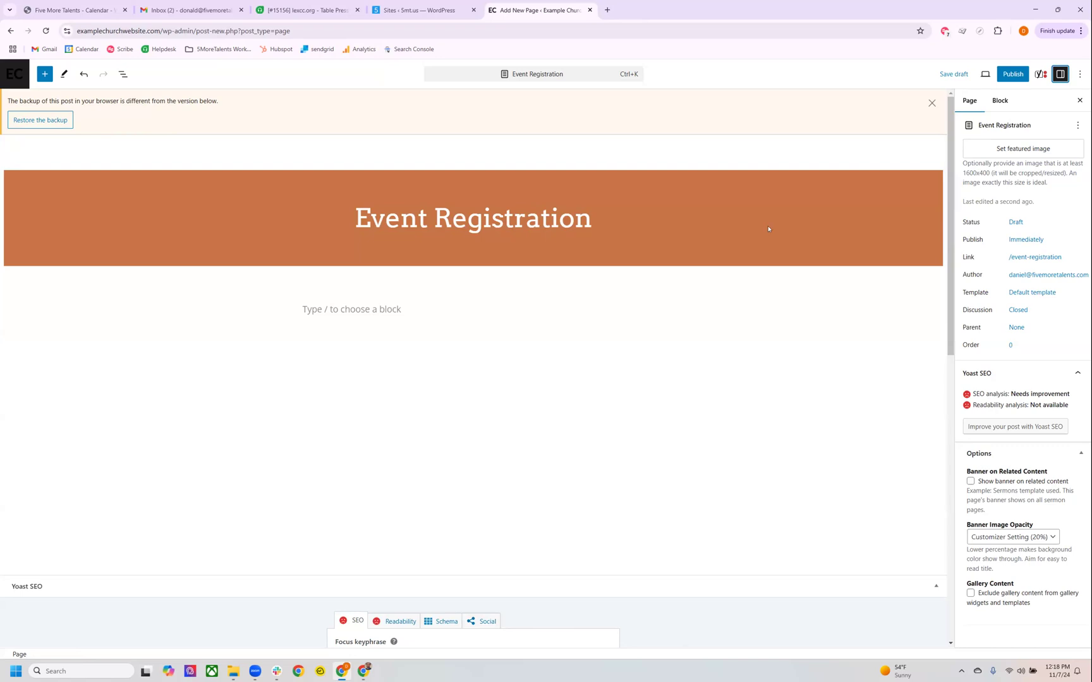
pyautogui.click(1009, 152)
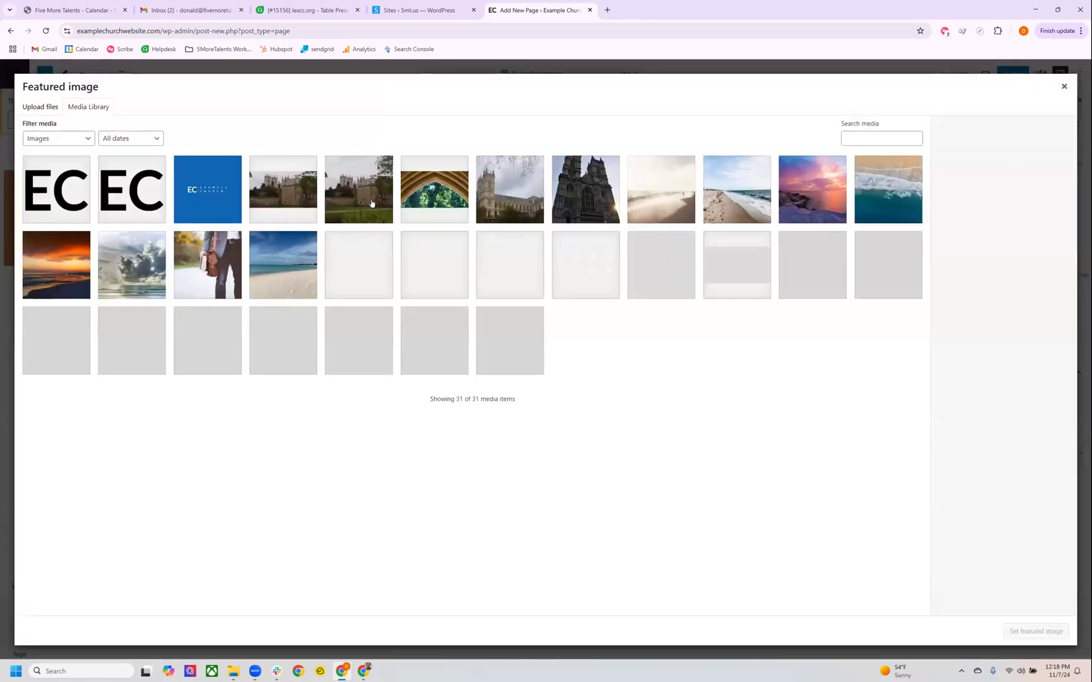
pyautogui.click(48, 107)
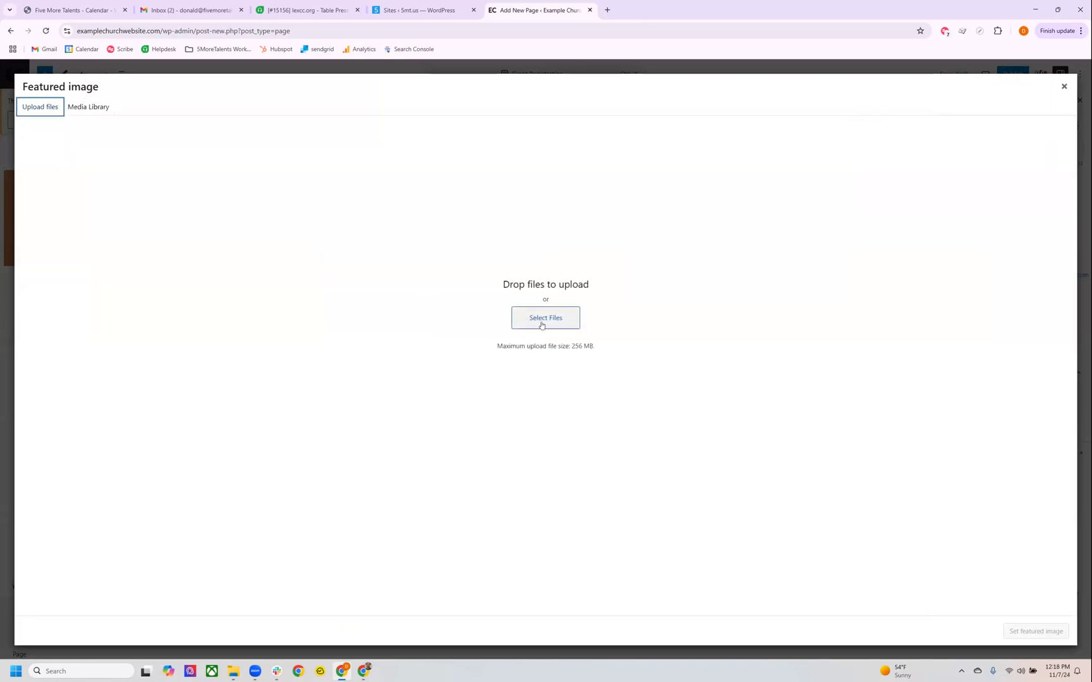
pyautogui.click(96, 108)
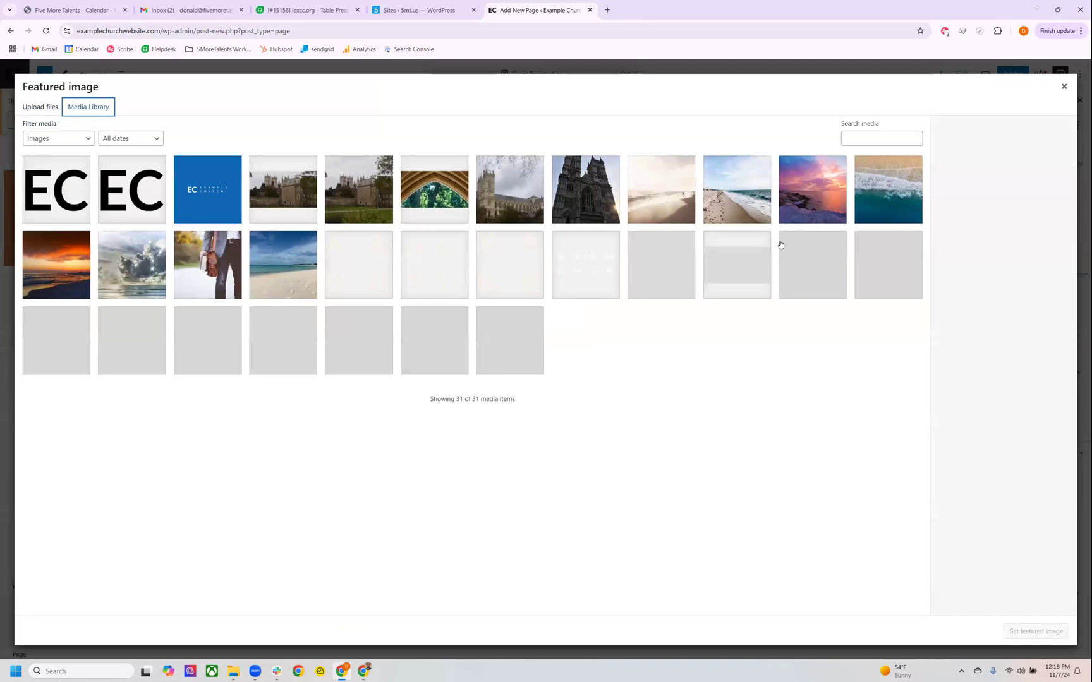
pyautogui.click(219, 280)
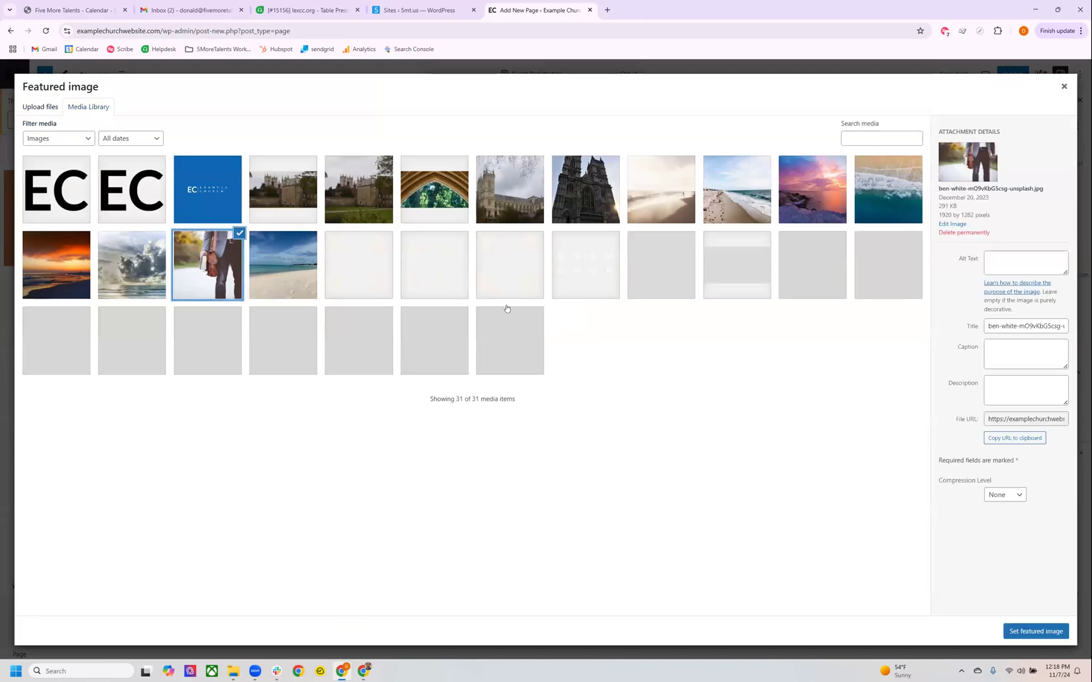
pyautogui.click(1036, 631)
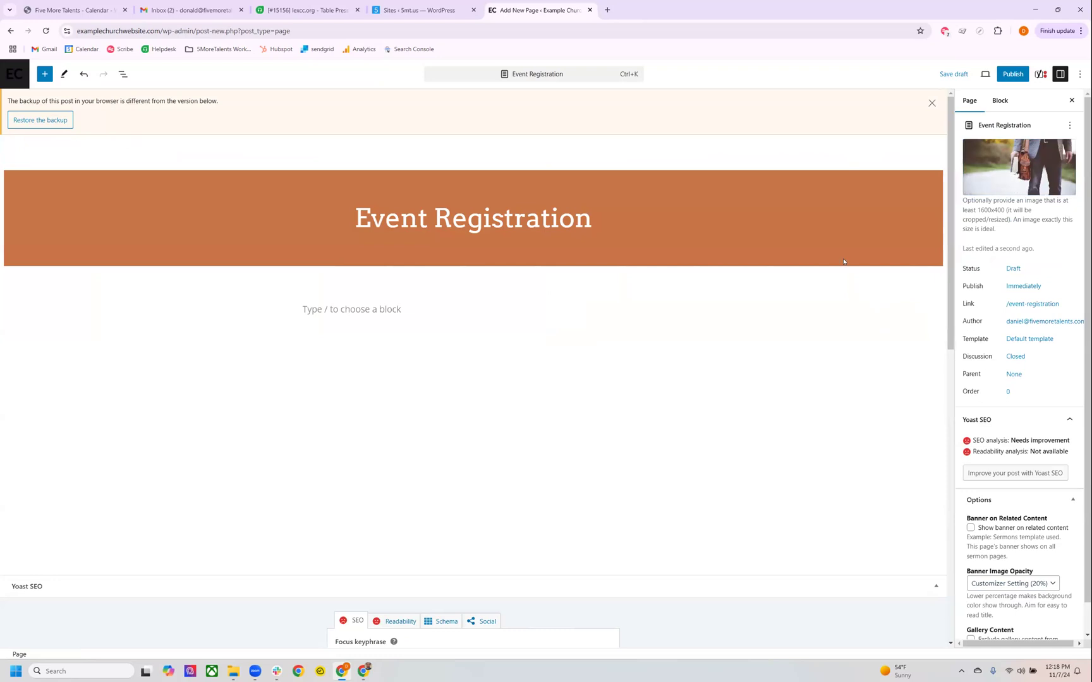
# Save the page as a draft, preview it in a new tab, and return to the editor.
pyautogui.click(953, 74)
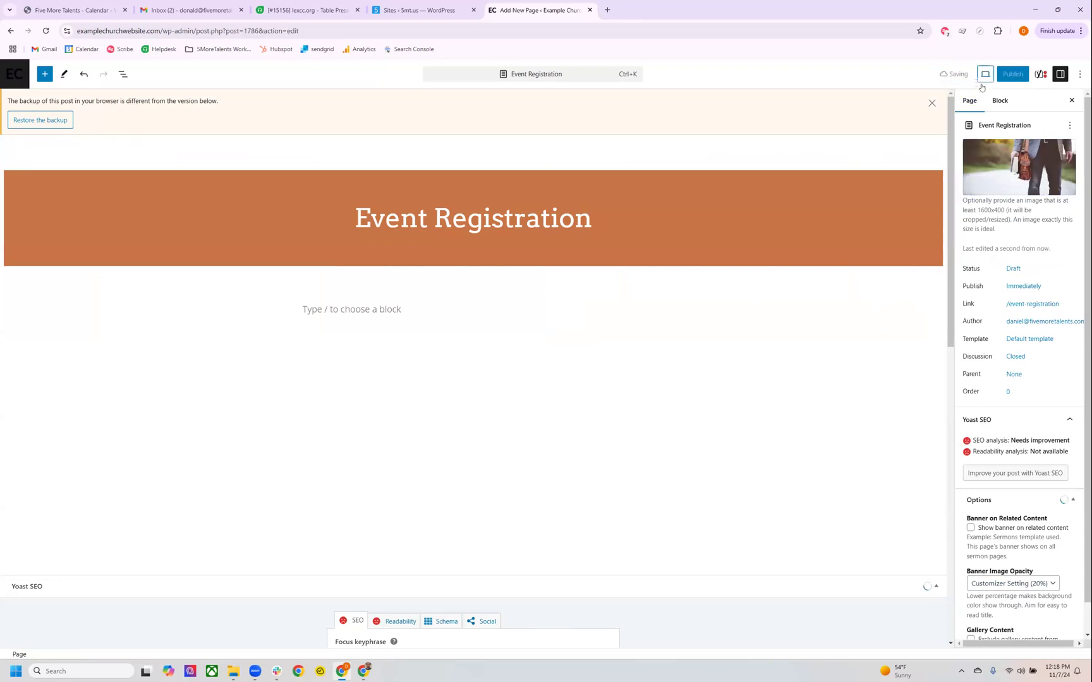
pyautogui.click(984, 75)
pyautogui.click(914, 159)
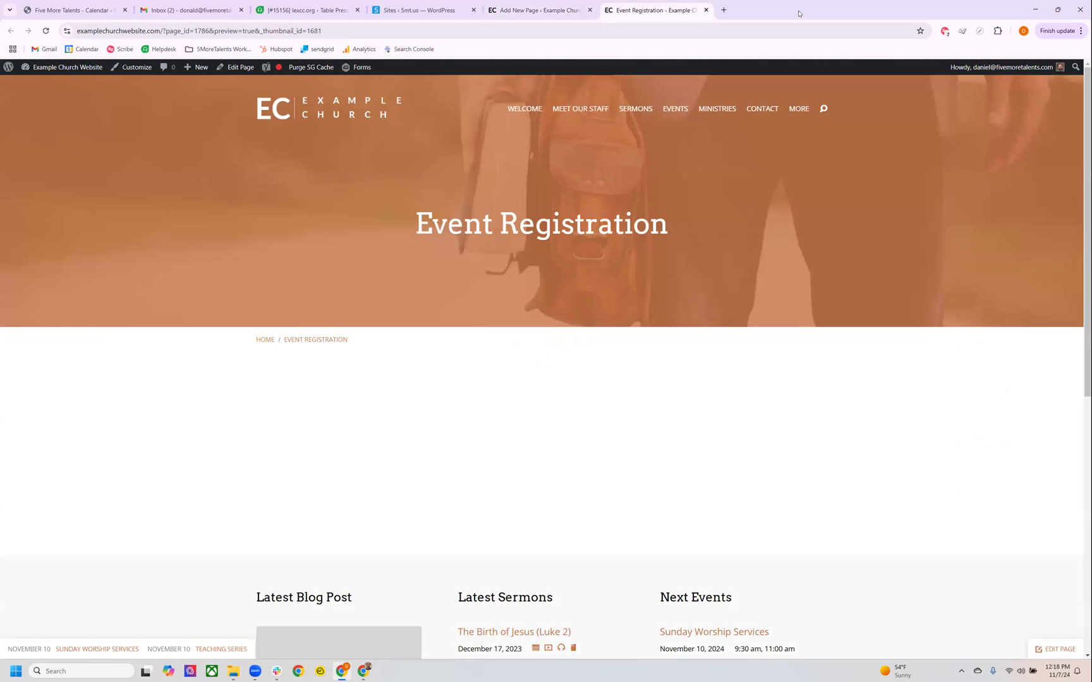
pyautogui.click(548, 16)
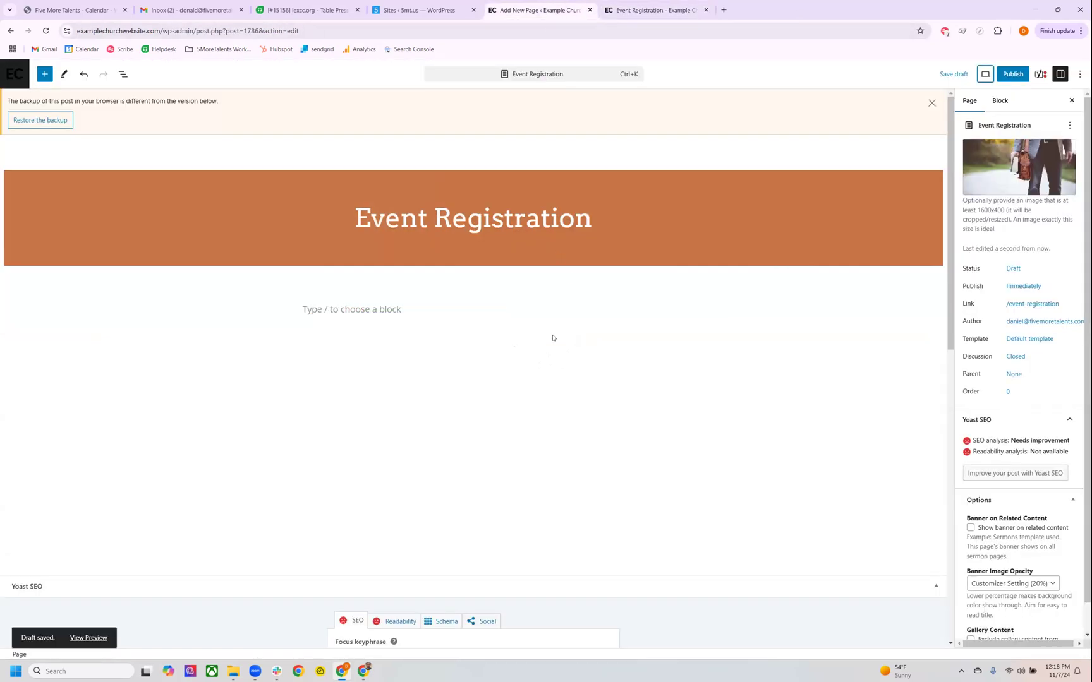
pyautogui.click(503, 306)
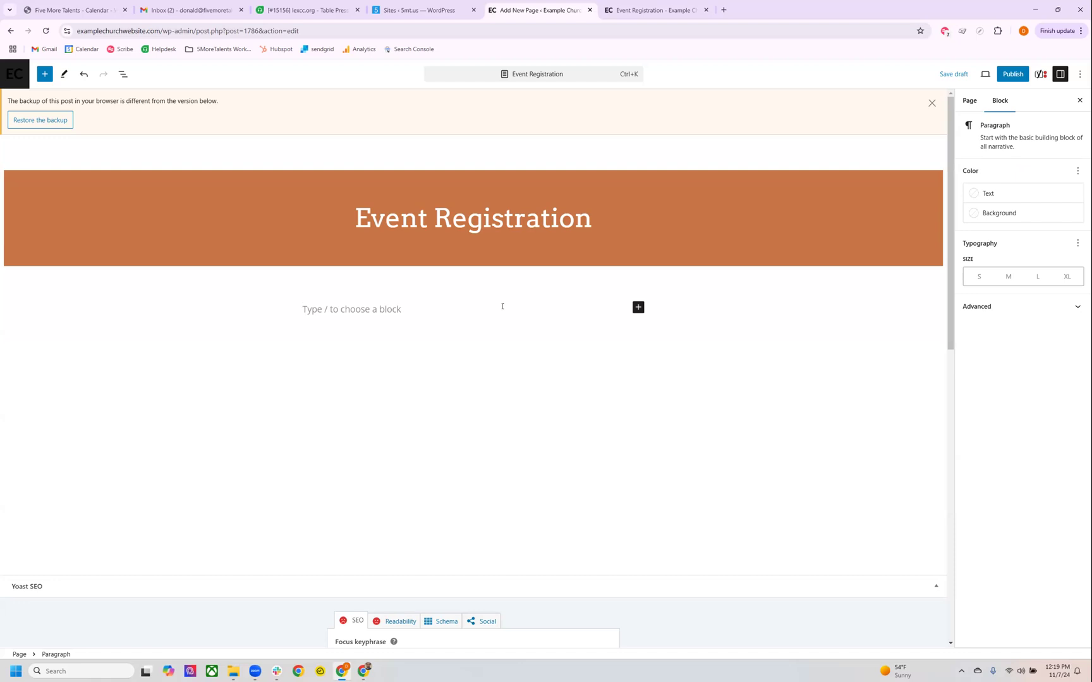
pyautogui.moveTo(345, 214); pyautogui.dragTo(604, 217)
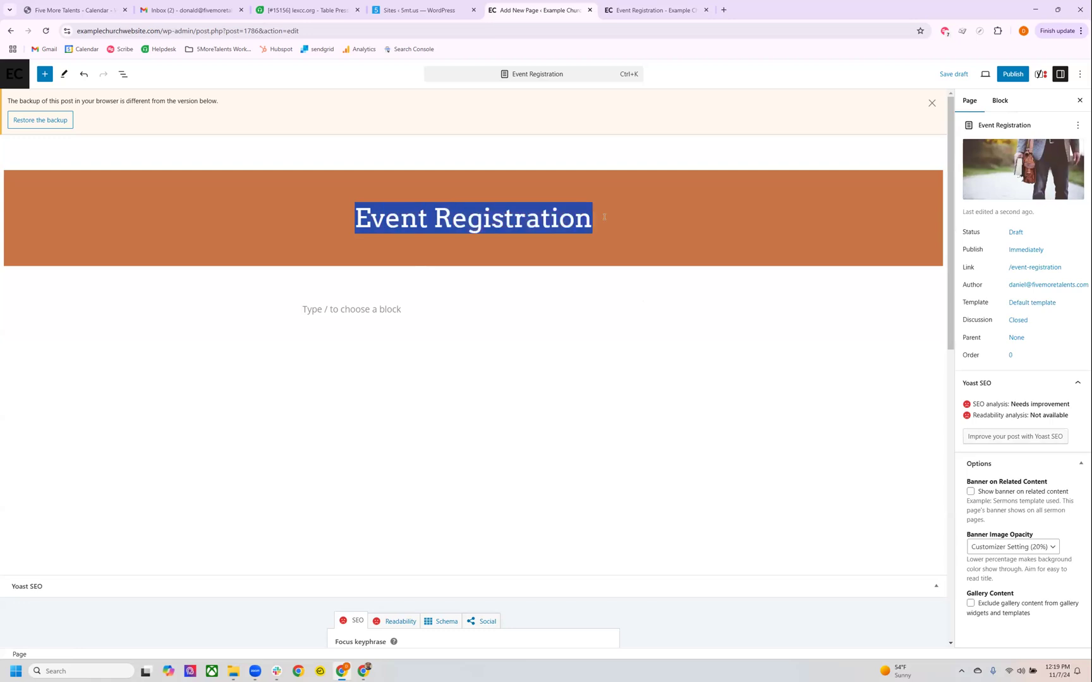
pyautogui.click(429, 308)
# Edit the last part of the page's URL, entering "outreach".
pyautogui.click(509, 218)
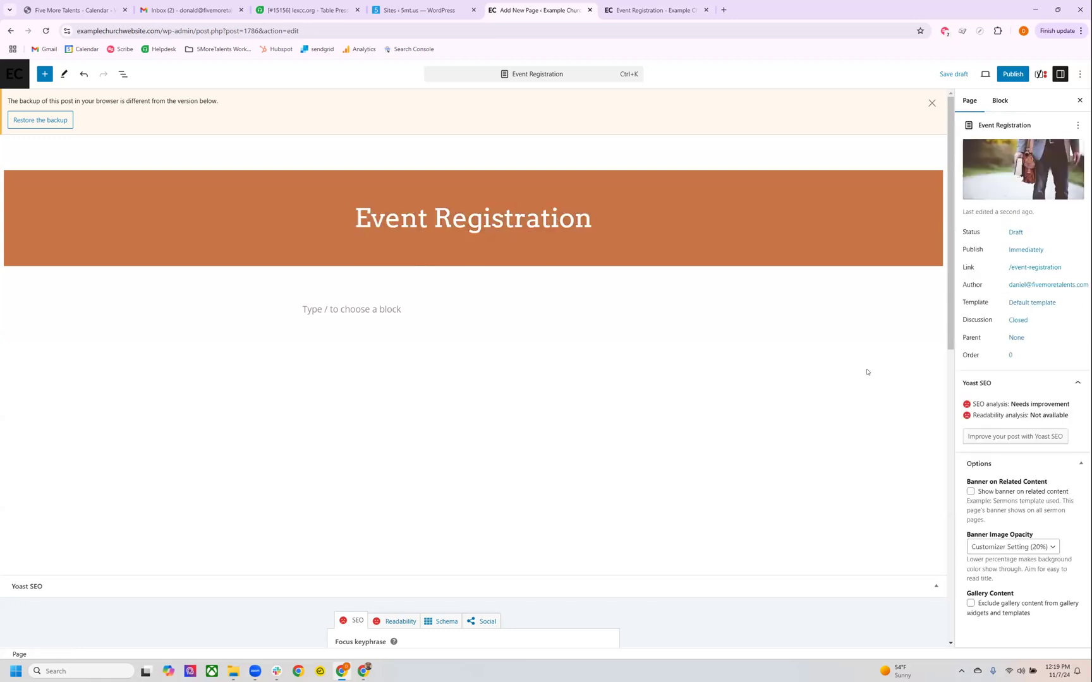
pyautogui.click(1013, 276)
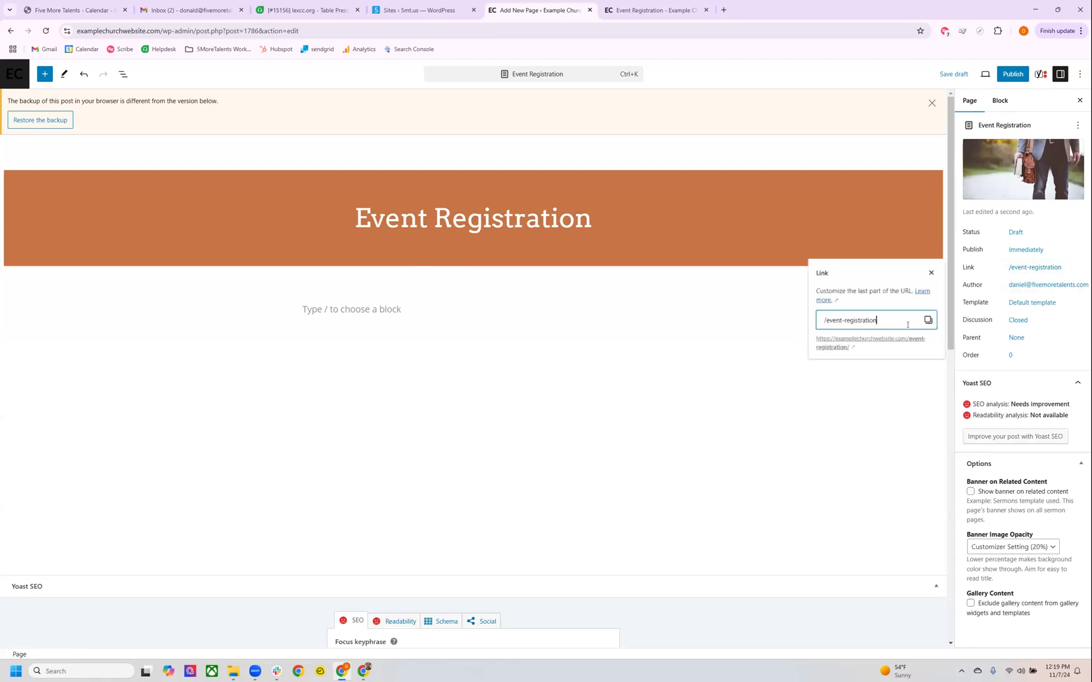
pyautogui.click(903, 324)
pyautogui.press('BackSpace')
pyautogui.write('outreach')
pyautogui.click(883, 401)
# Enter "Christmas Dec 24th" as the first paragraph of the page content.
pyautogui.click(415, 309)
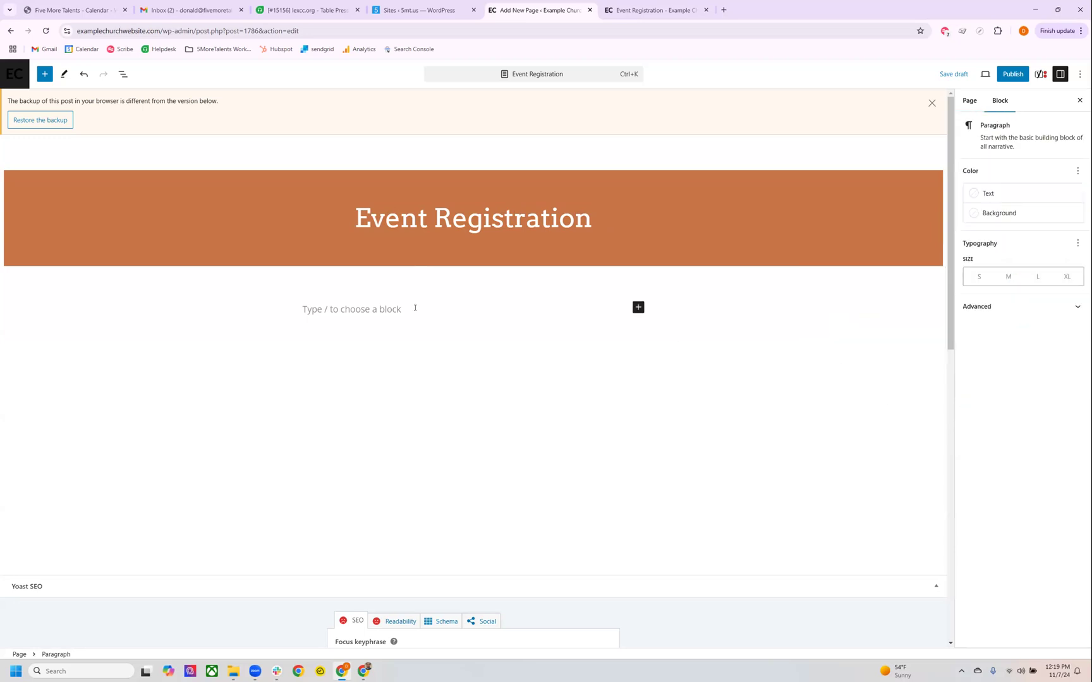
pyautogui.write('Chrism')
pyautogui.press('BackSpace')
pyautogui.write('tmas Dec 24th')
# Transform the "Christmas Dec 24th" paragraph into a Heading 2.
pyautogui.click(419, 339)
pyautogui.click(378, 309)
pyautogui.click(316, 288)
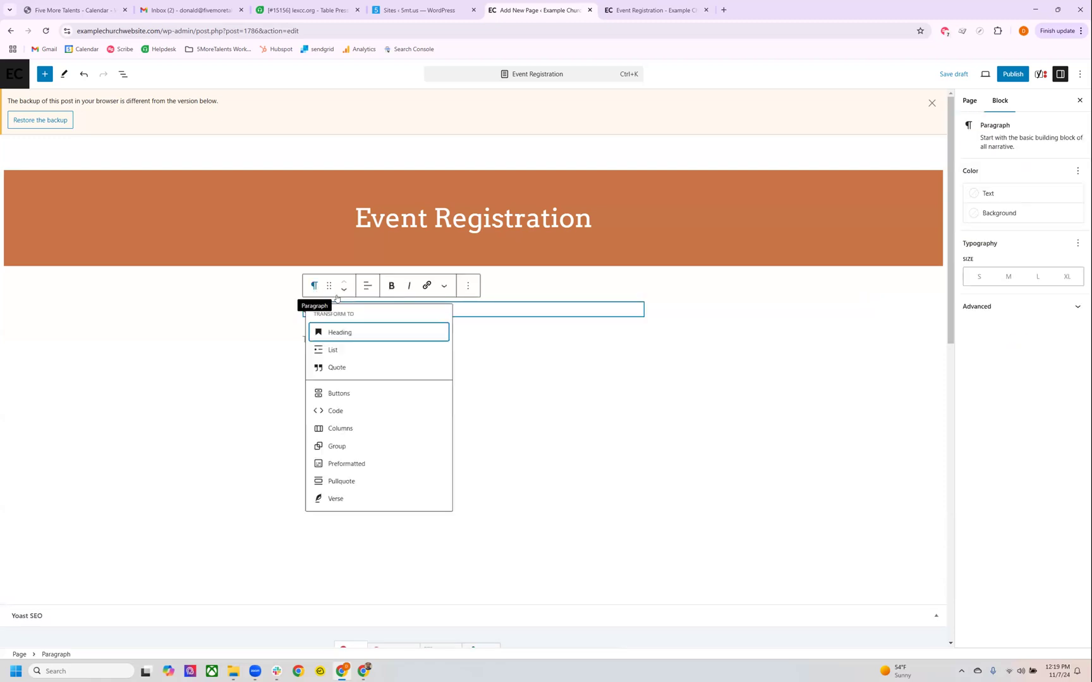
pyautogui.click(331, 332)
pyautogui.click(387, 287)
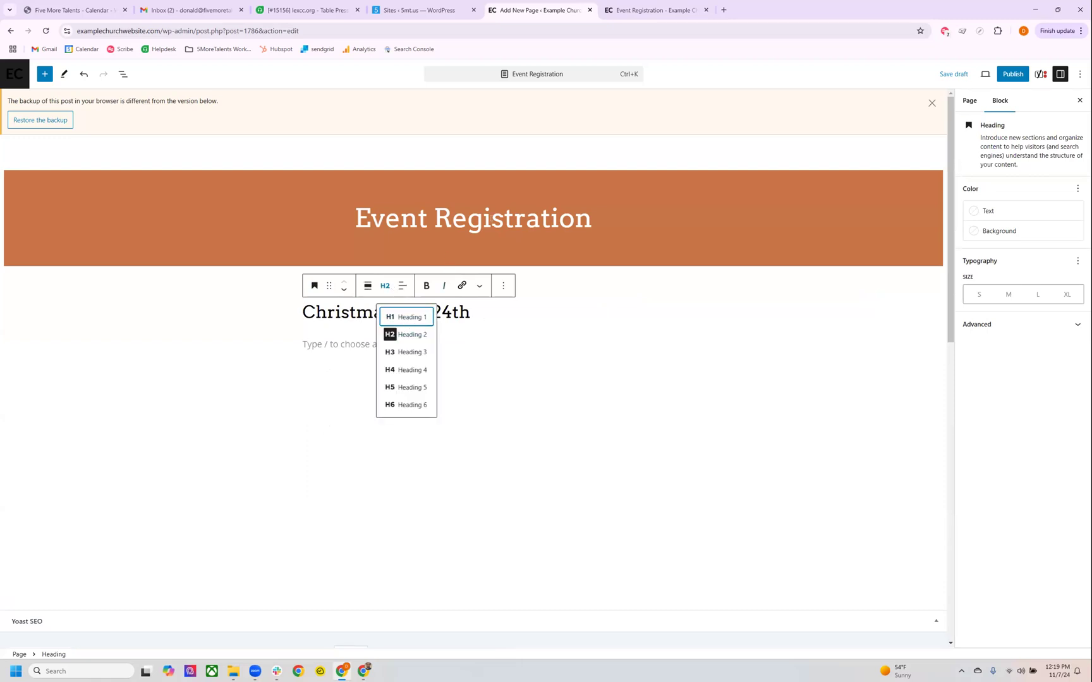
pyautogui.click(401, 337)
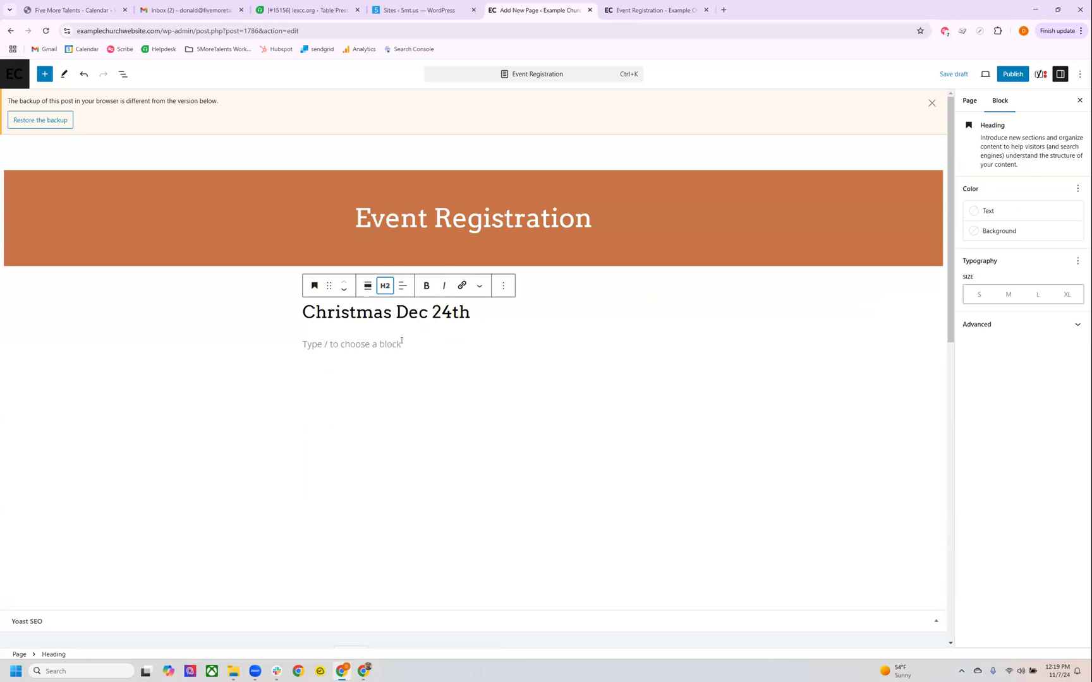
# Insert an empty Image block below the heading, followed by an empty paragraph.
pyautogui.click(401, 342)
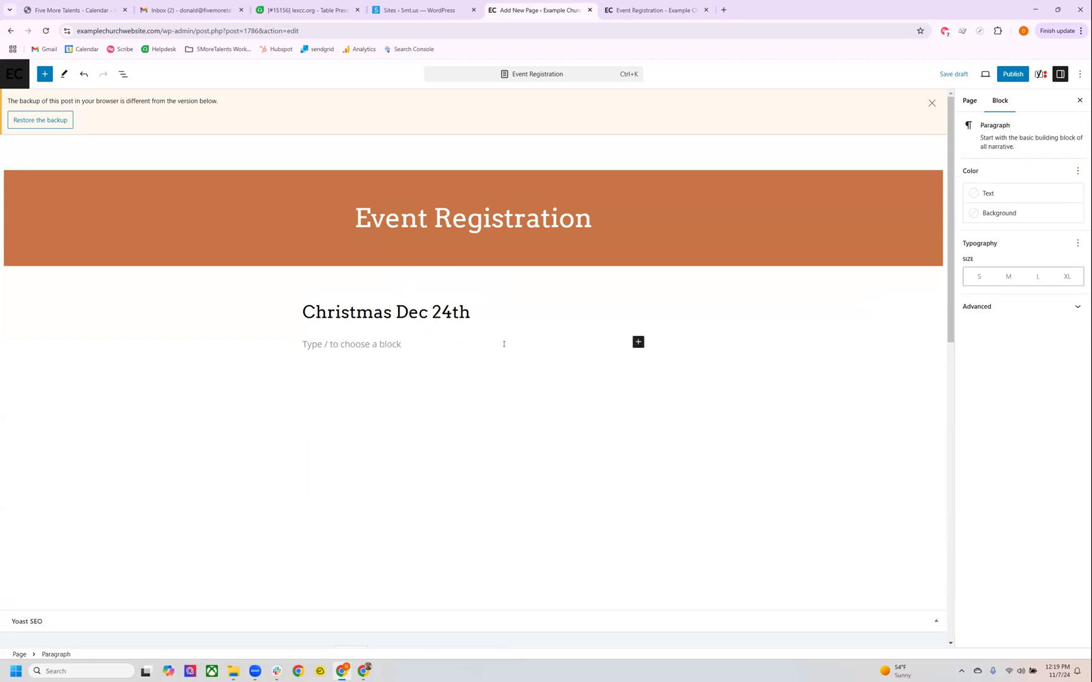
pyautogui.click(638, 341)
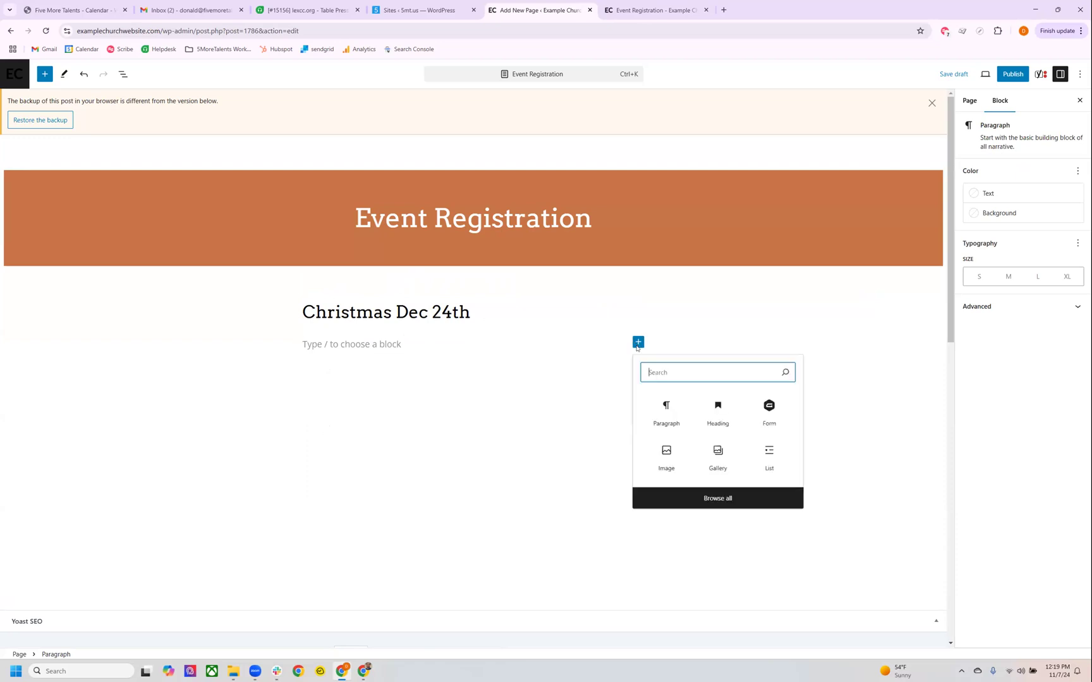
pyautogui.click(661, 404)
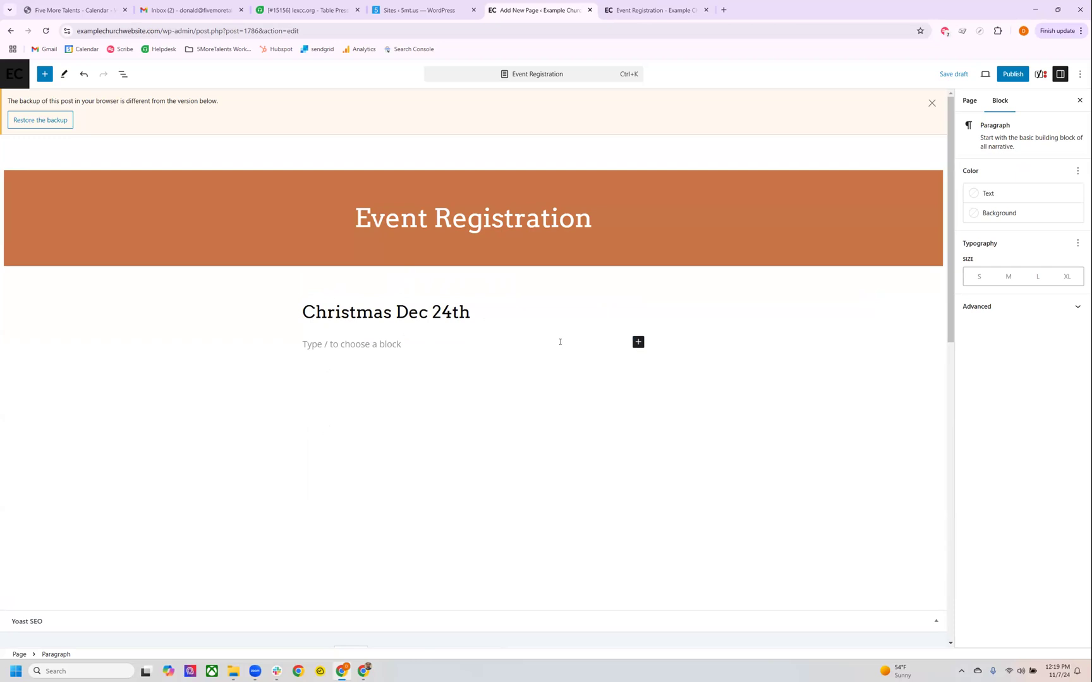
pyautogui.click(638, 342)
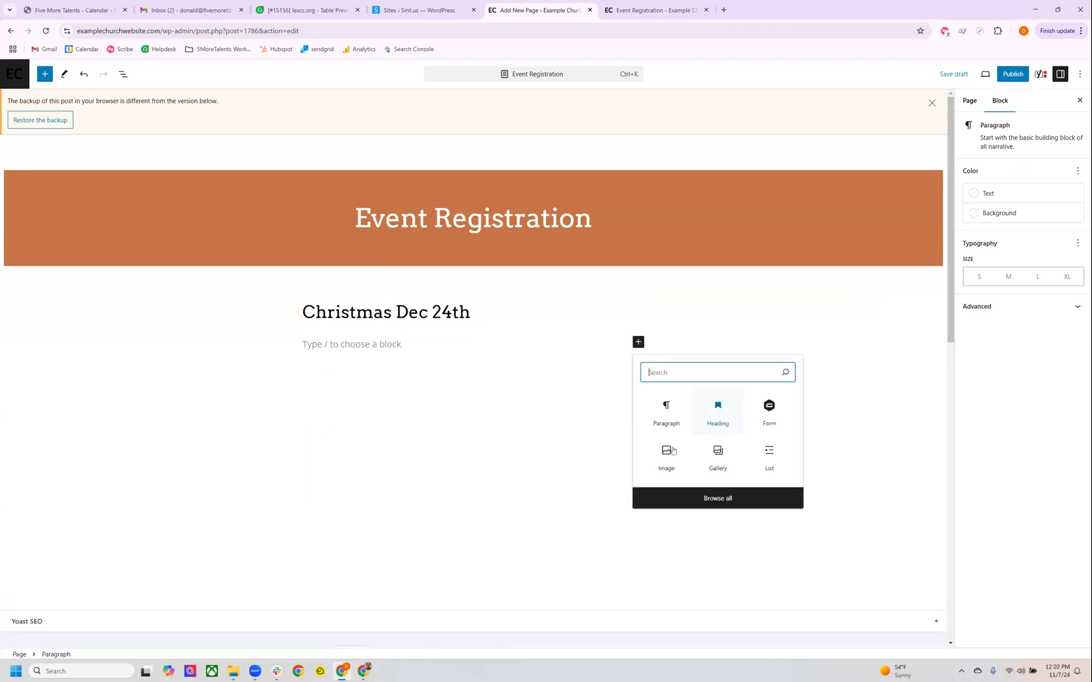
pyautogui.click(668, 451)
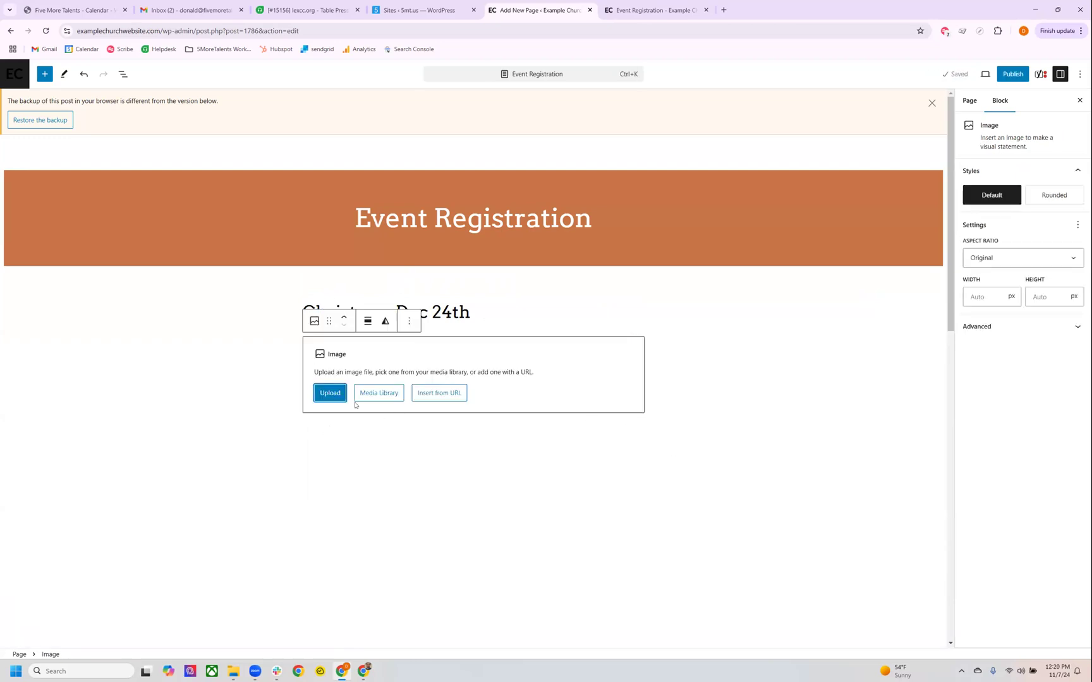
pyautogui.click(392, 432)
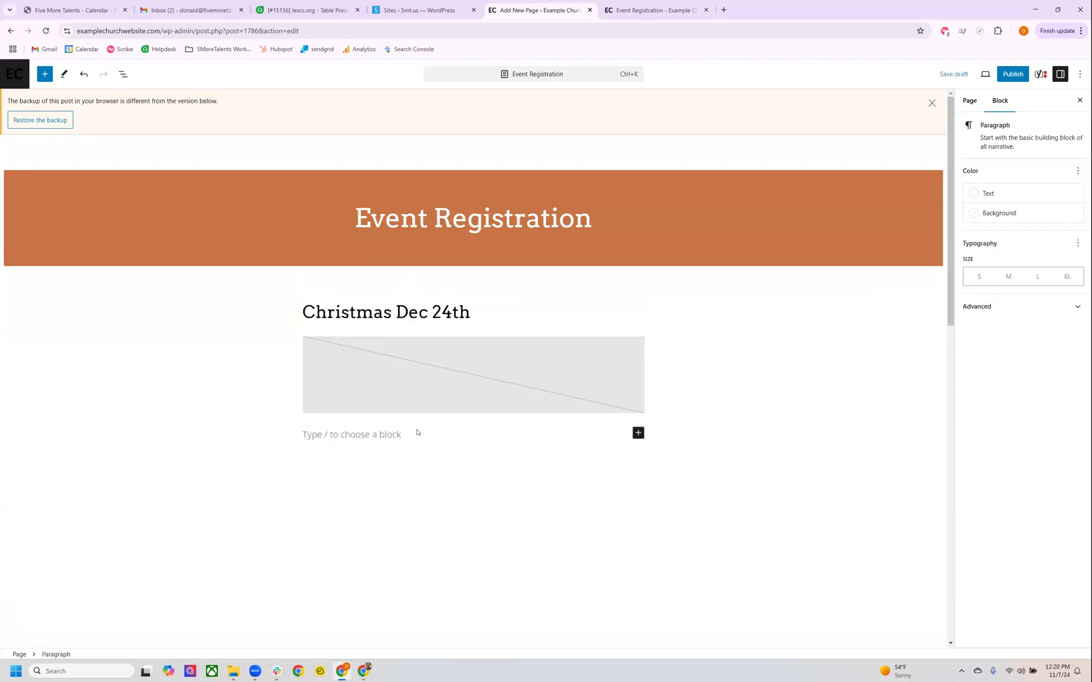
# Save the Event Registration draft and return to the list of pages.
pyautogui.scroll(-3, 441, 422)
pyautogui.scroll(2, 562, 414)
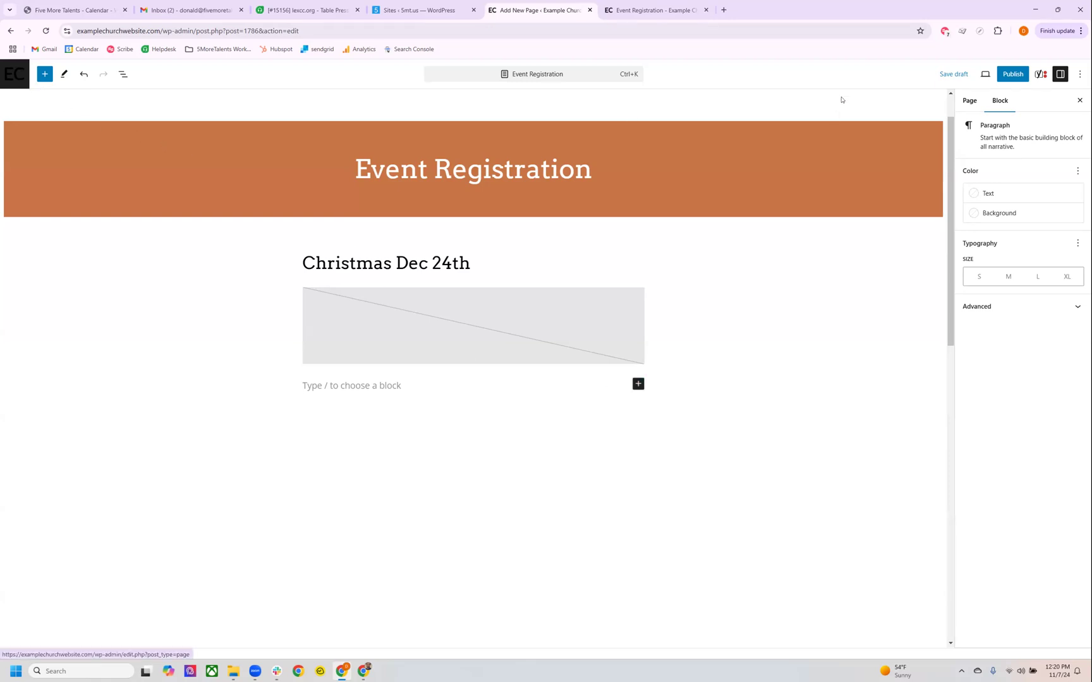
pyautogui.click(950, 76)
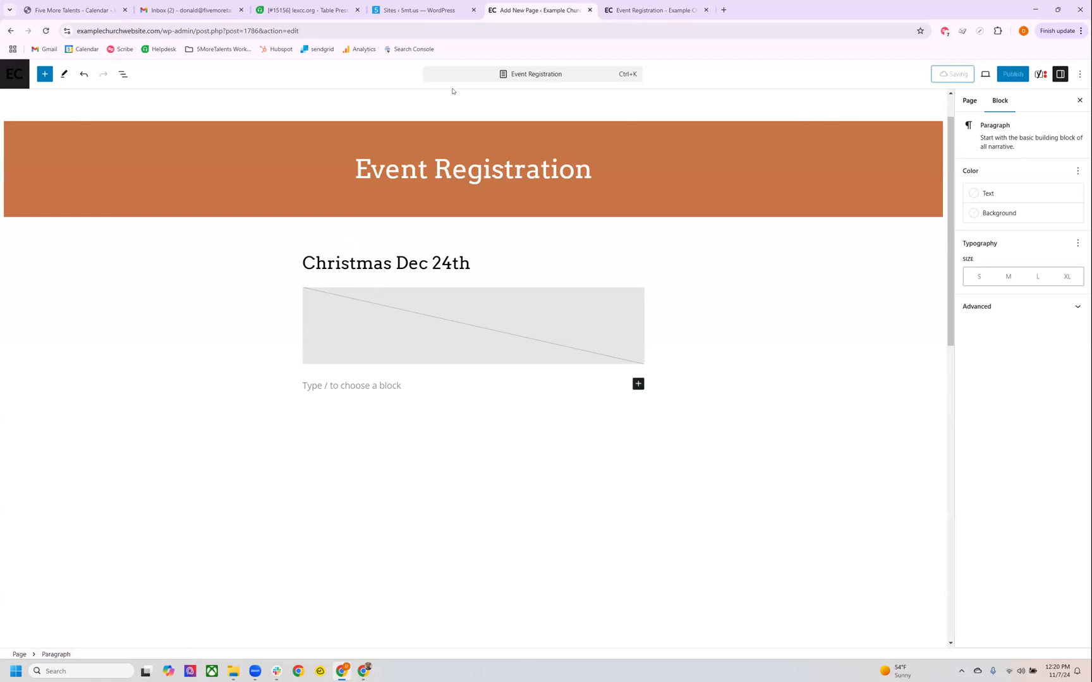
pyautogui.click(17, 75)
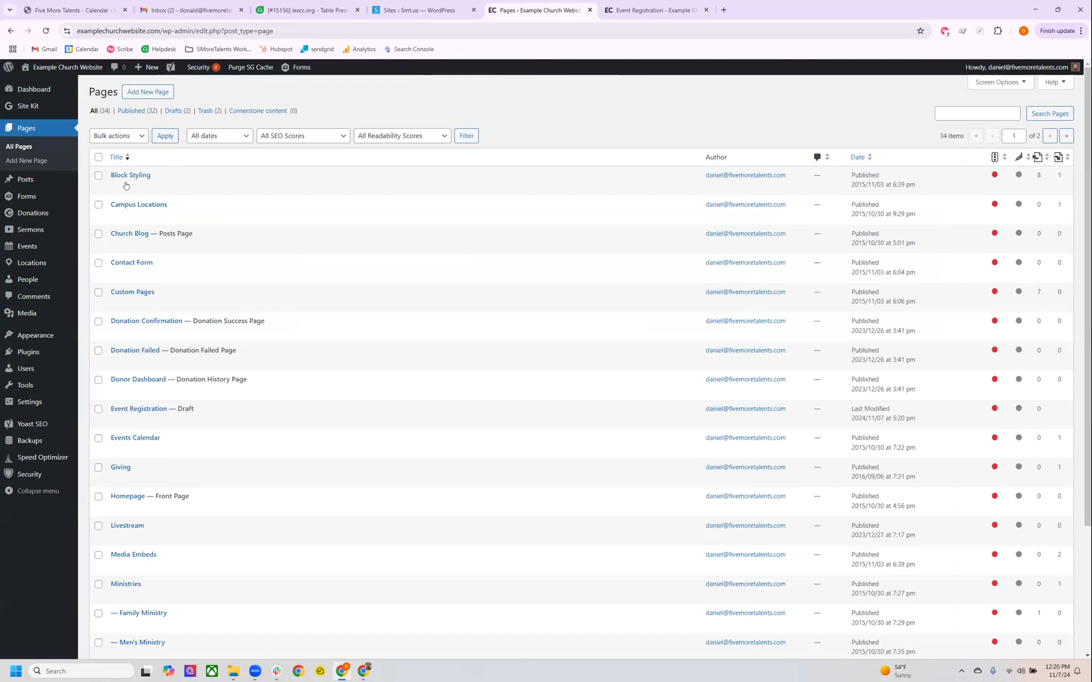
# Start a new form from the Forms section and browse the available form templates.
pyautogui.moveTo(24, 200)
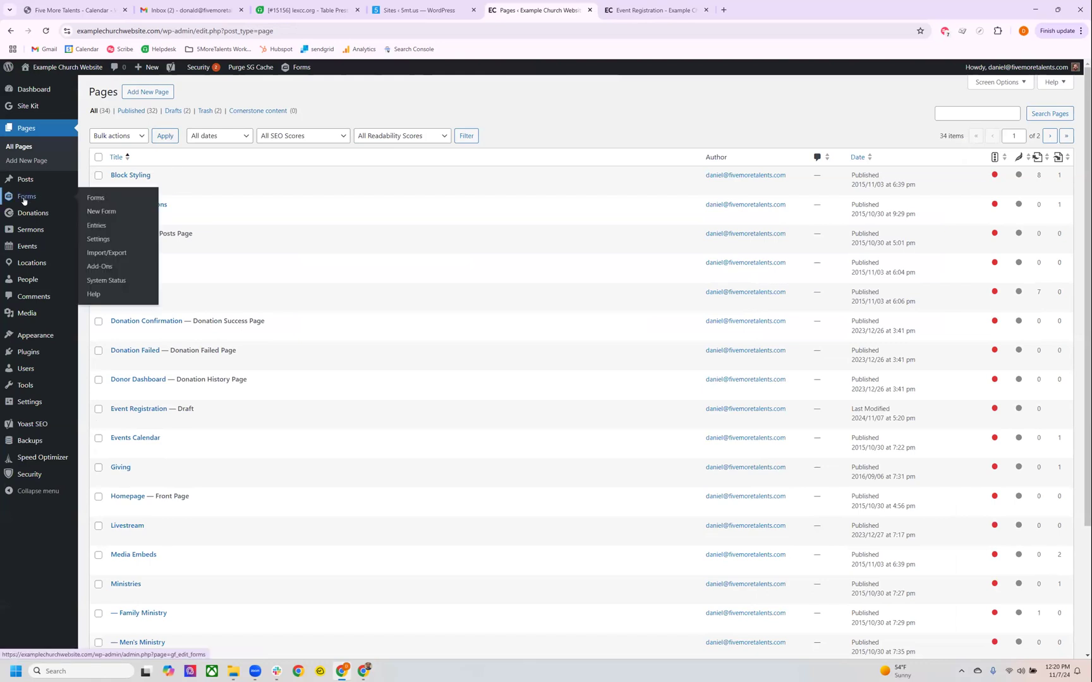
pyautogui.click(85, 203)
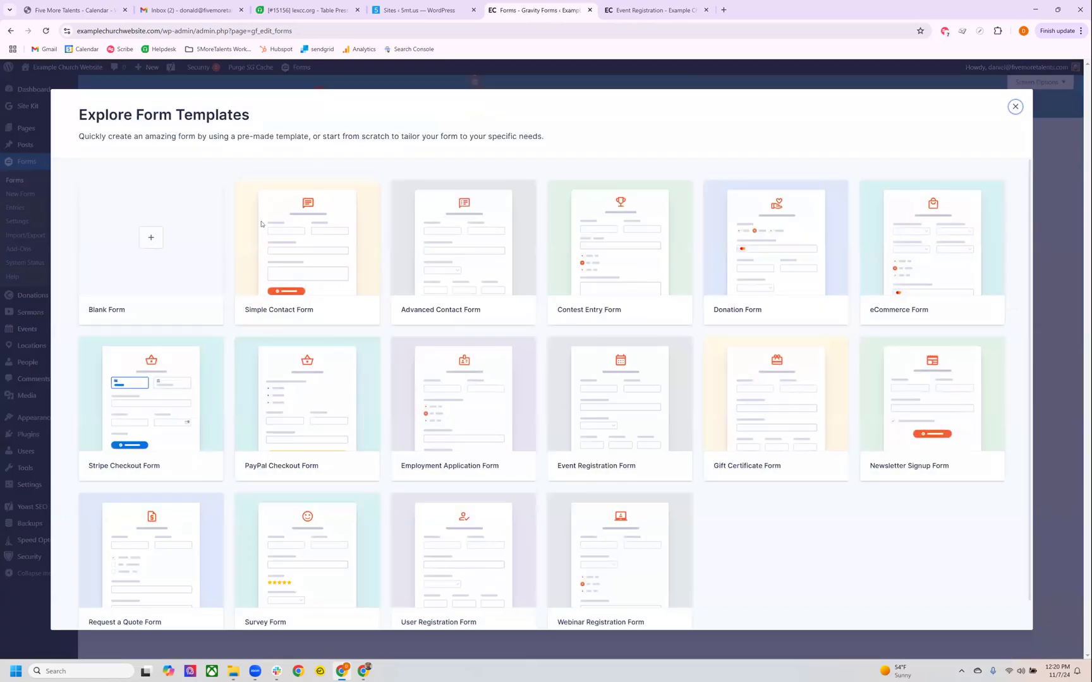
pyautogui.scroll(-1, 426, 269)
pyautogui.scroll(-1, 426, 269)
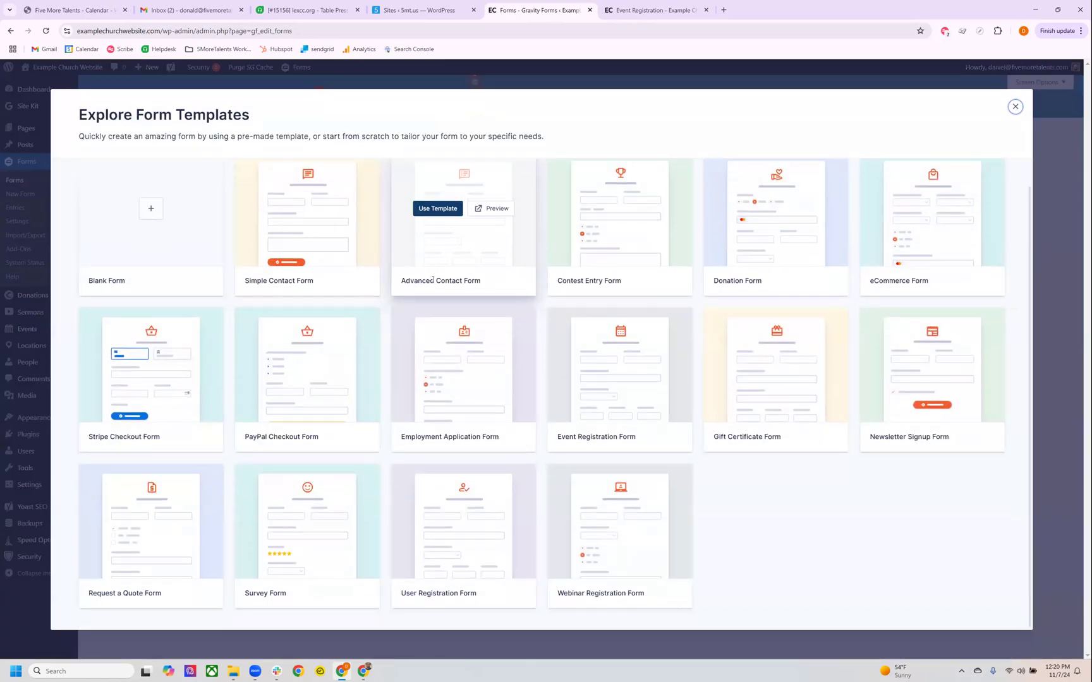
pyautogui.moveTo(645, 550)
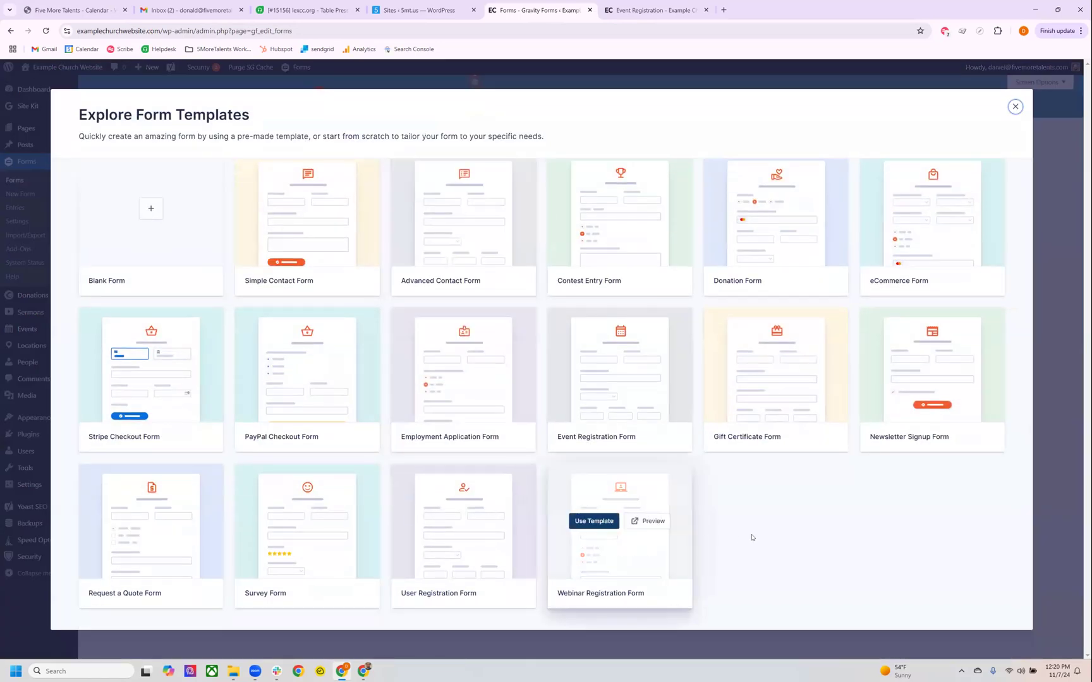
pyautogui.scroll(1, 751, 537)
pyautogui.moveTo(283, 250)
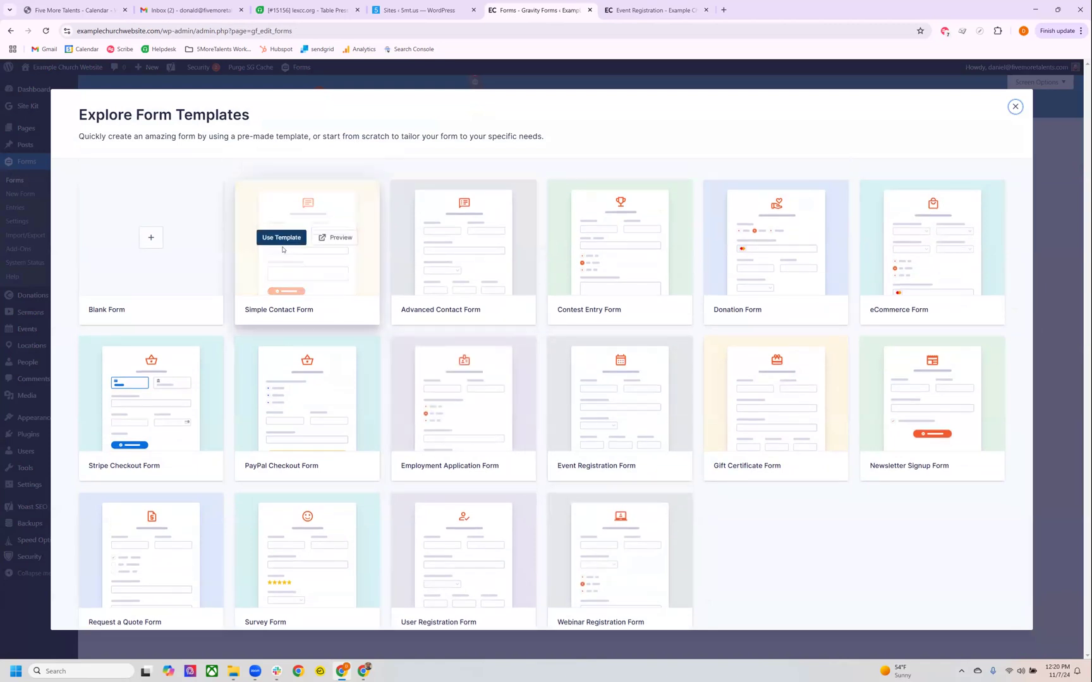
# Preview the Simple Contact Form template, examine its name, email and comments fields, and close the preview.
pyautogui.click(332, 241)
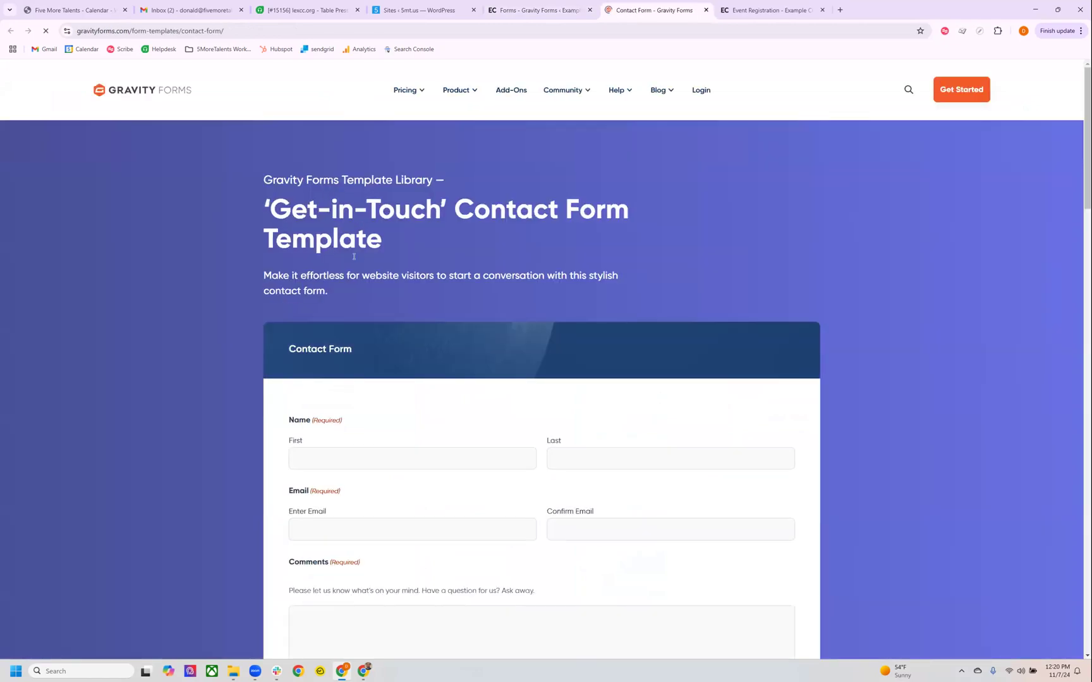
pyautogui.scroll(-5, 433, 319)
pyautogui.scroll(2, 436, 333)
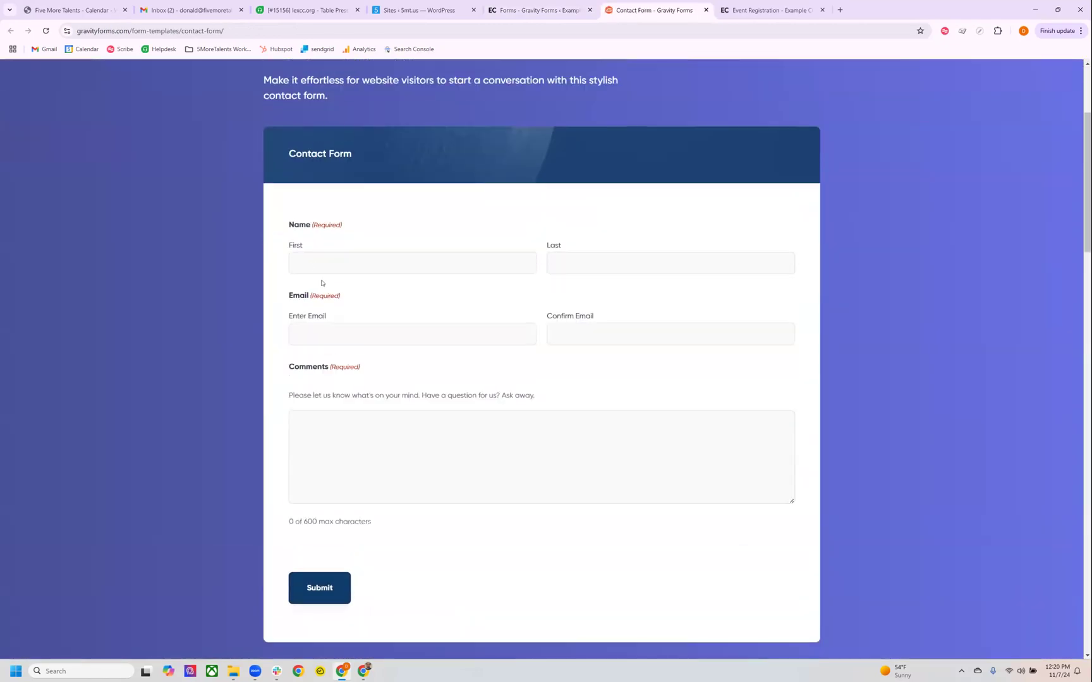
pyautogui.click(511, 258)
pyautogui.moveTo(567, 252); pyautogui.dragTo(604, 309)
pyautogui.click(586, 324)
pyautogui.moveTo(287, 359); pyautogui.dragTo(419, 432)
pyautogui.click(414, 440)
pyautogui.hotkey('ctrl', 'w')
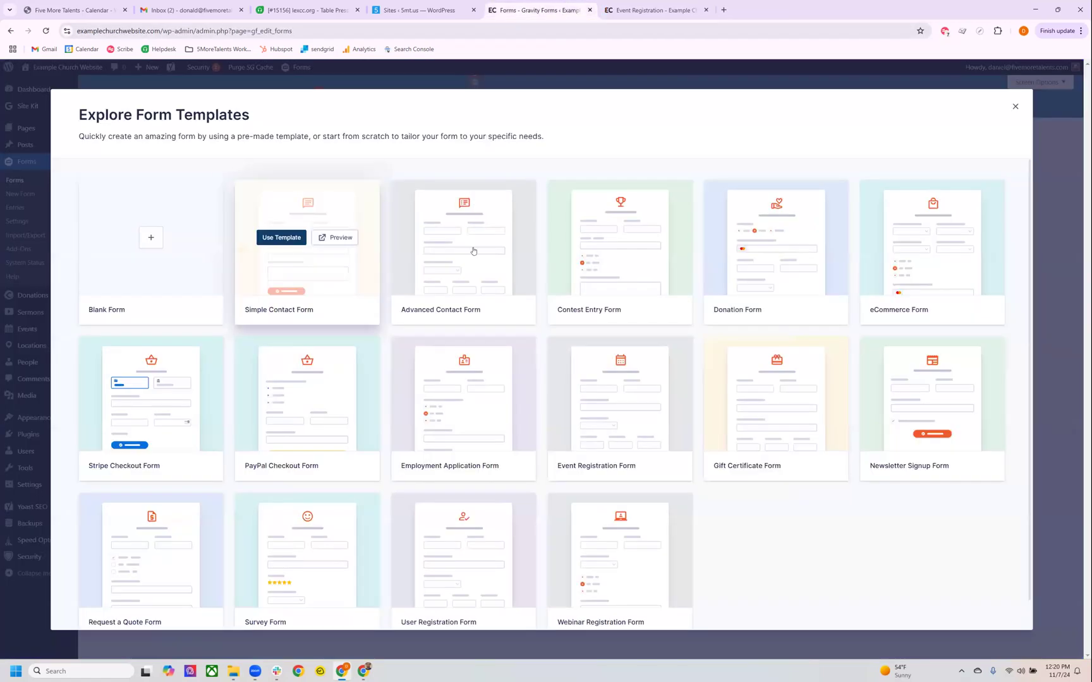
# Preview the User Registration Form template, examine its fields, and return to the template library.
pyautogui.scroll(-1, 600, 297)
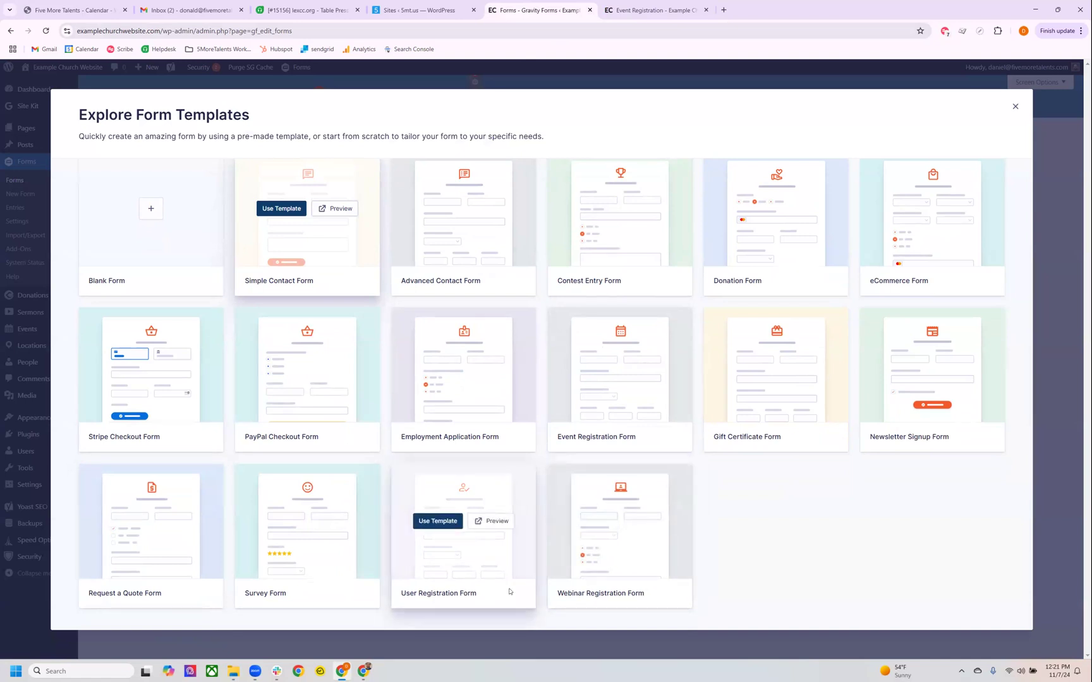
pyautogui.click(487, 522)
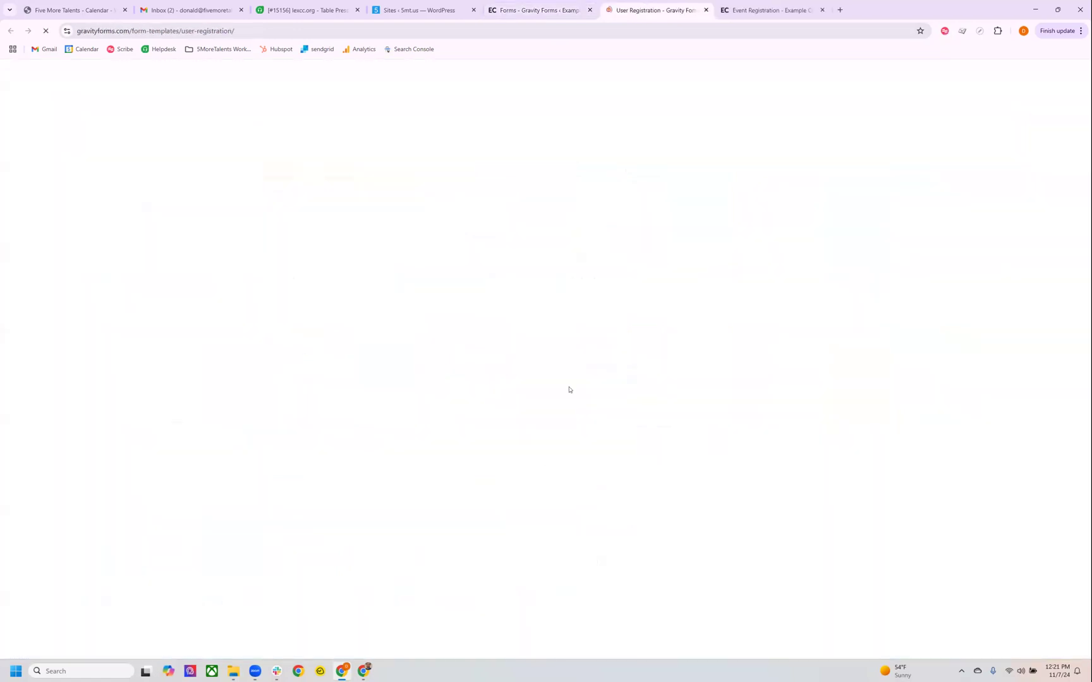
pyautogui.scroll(-5, 568, 360)
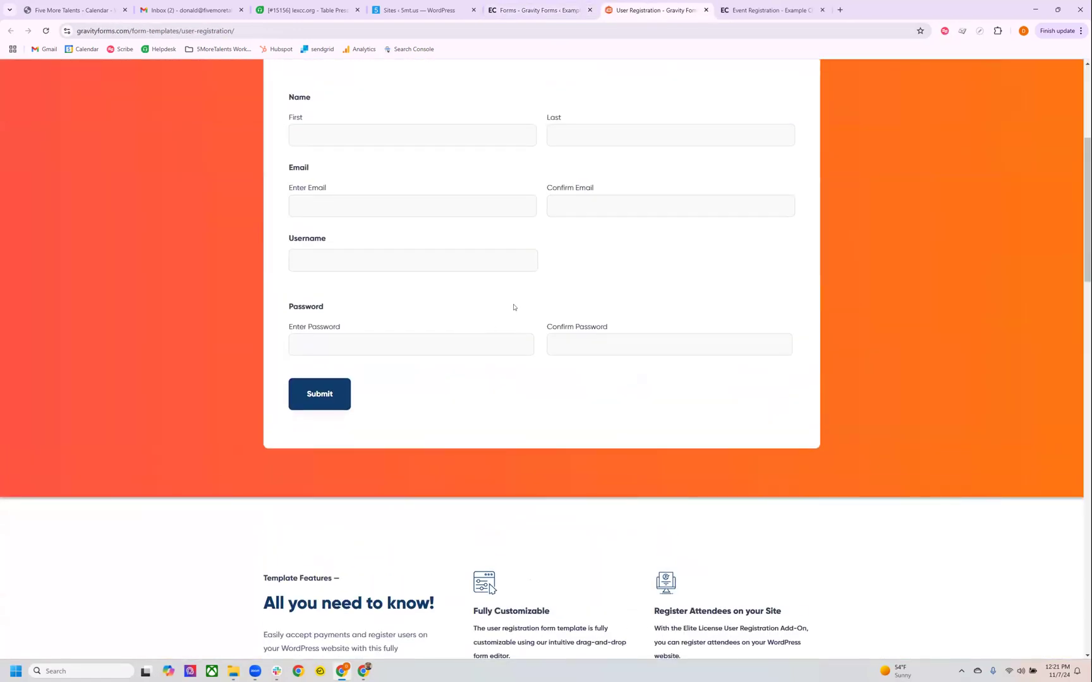
pyautogui.scroll(3, 629, 297)
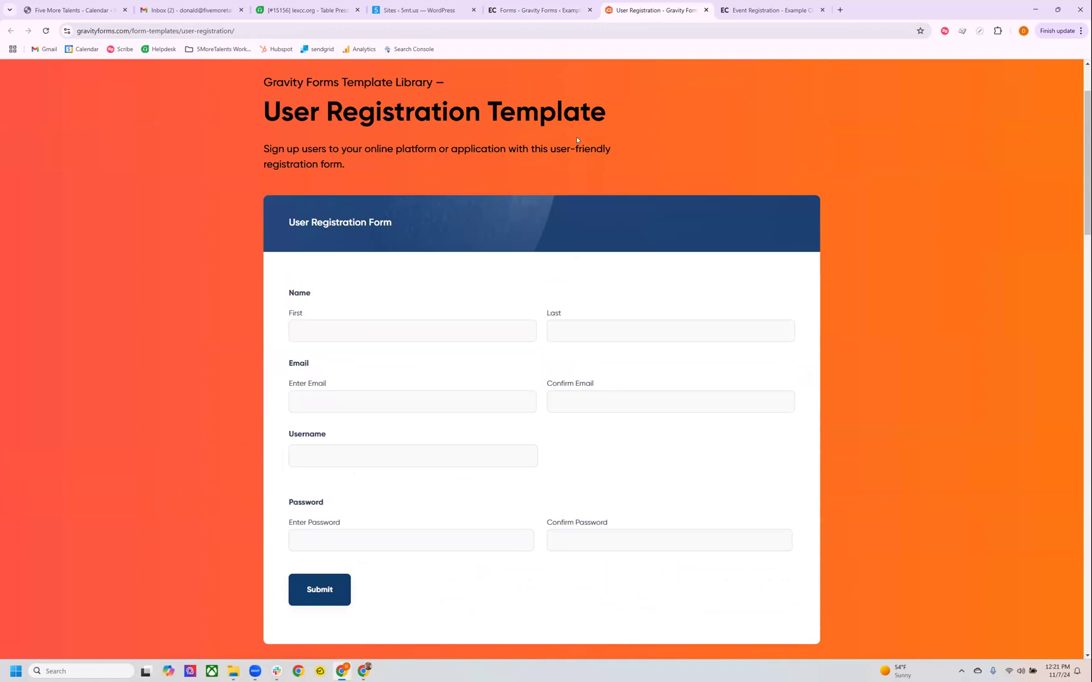
pyautogui.hotkey('ctrl', 'w')
pyautogui.scroll(1, 291, 265)
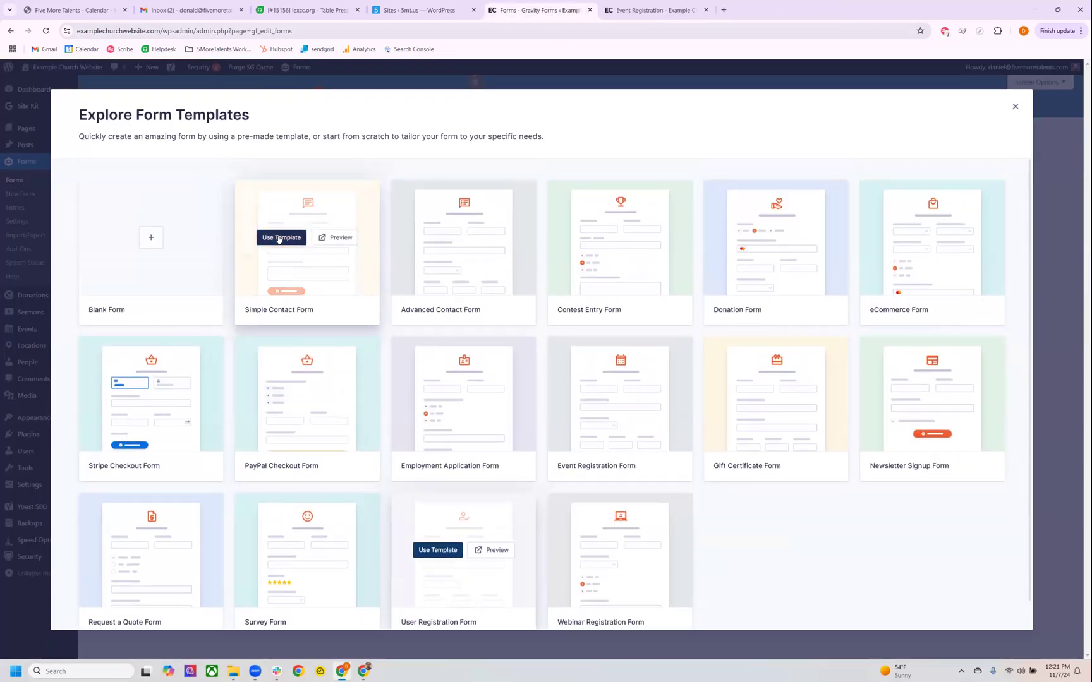
# Choose the Simple Contact Form template and title the form "Registration Demo".
pyautogui.click(279, 237)
pyautogui.click(450, 279)
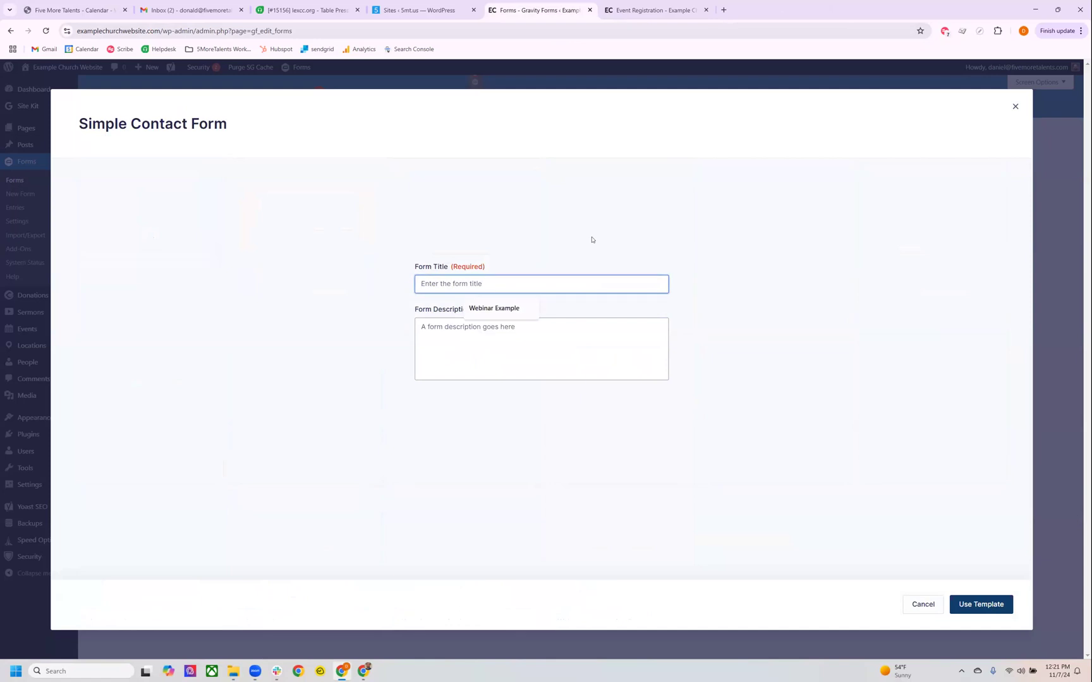
pyautogui.write('D')
pyautogui.press('BackSpace')
pyautogui.write('Registr')
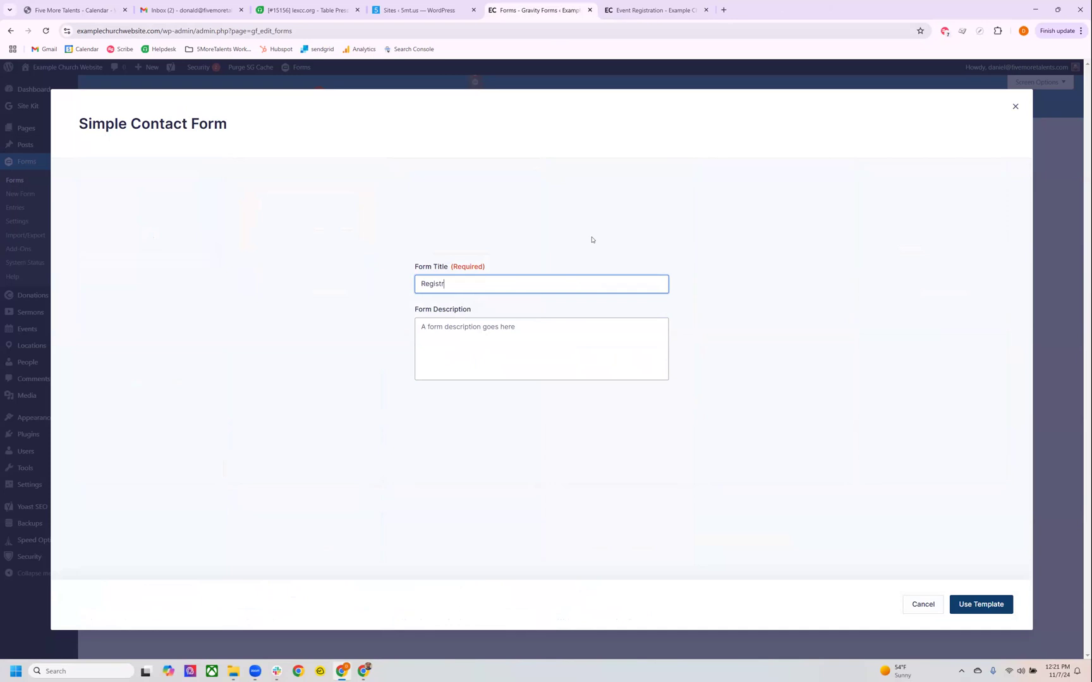
pyautogui.write('ation Demo')
# Enter "On the page," as the form description and create the form from the template.
pyautogui.click(577, 329)
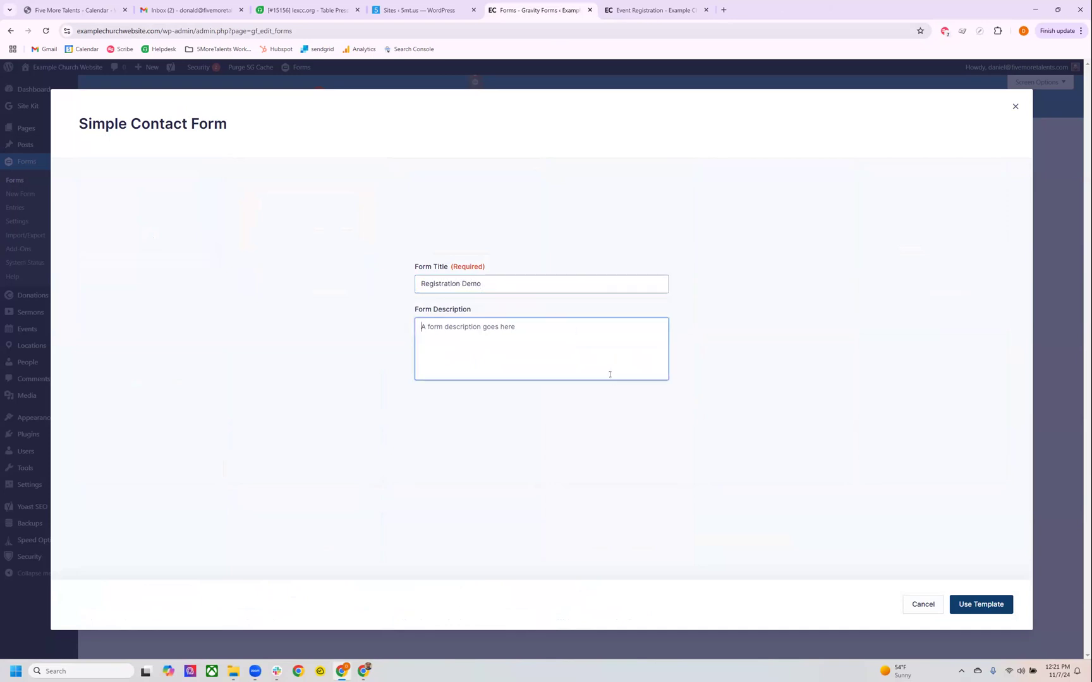
pyautogui.write('Would')
pyautogui.hotkey('ctrl', 'a')
pyautogui.write('On the page,')
pyautogui.click(980, 604)
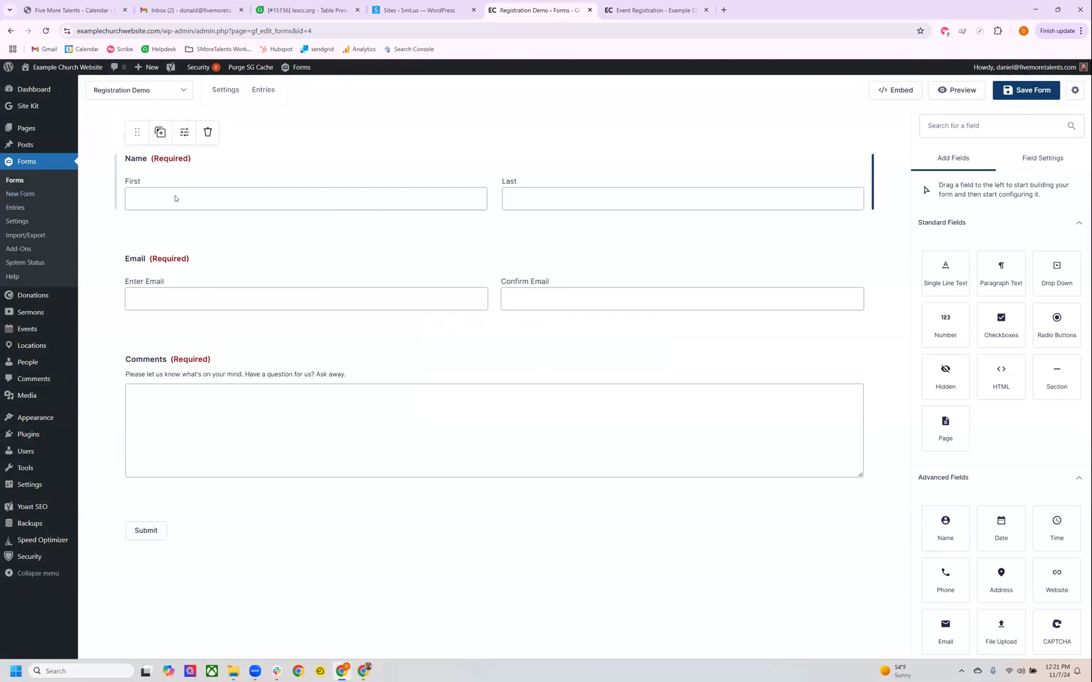
# Try placing the Name and Email fields side by side in one row, and restore their separate rows.
pyautogui.click(546, 196)
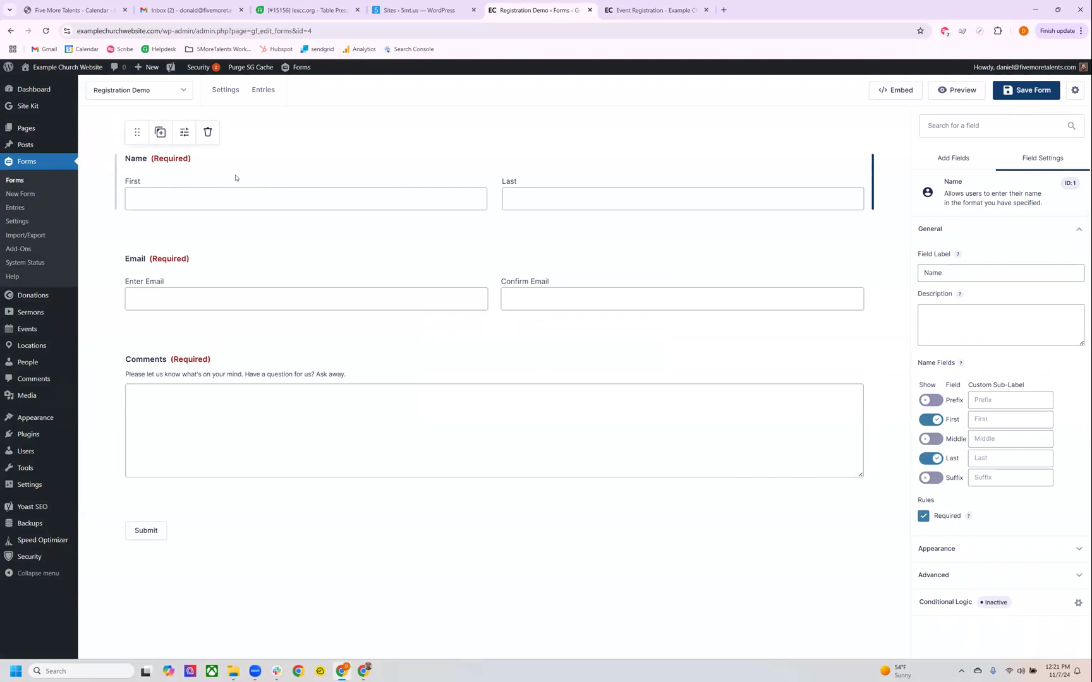
pyautogui.click(168, 253)
pyautogui.click(144, 173)
pyautogui.moveTo(137, 132)
pyautogui.mouseDown()
pyautogui.moveTo(161, 133)
pyautogui.moveTo(127, 142)
pyautogui.moveTo(178, 146)
pyautogui.moveTo(139, 131)
pyautogui.mouseUp()
pyautogui.moveTo(162, 210); pyautogui.dragTo(154, 326)
pyautogui.moveTo(136, 231); pyautogui.dragTo(201, 184)
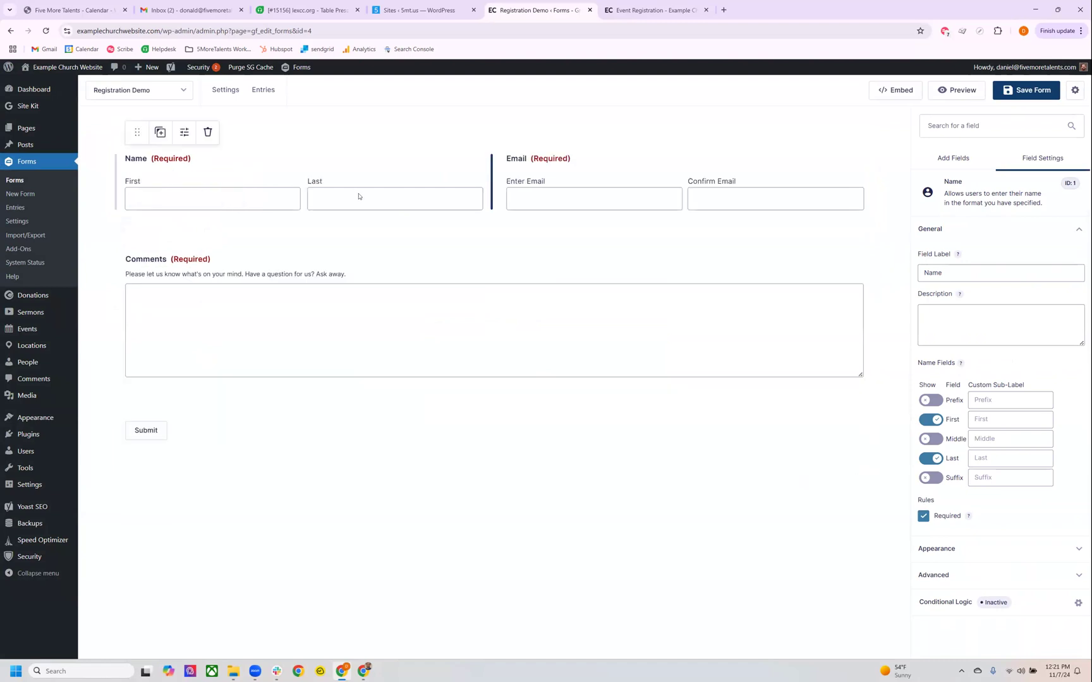
pyautogui.moveTo(137, 132); pyautogui.dragTo(295, 144)
# Try hiding the First input and showing the Middle input of the Name field, and restore both options.
pyautogui.click(183, 137)
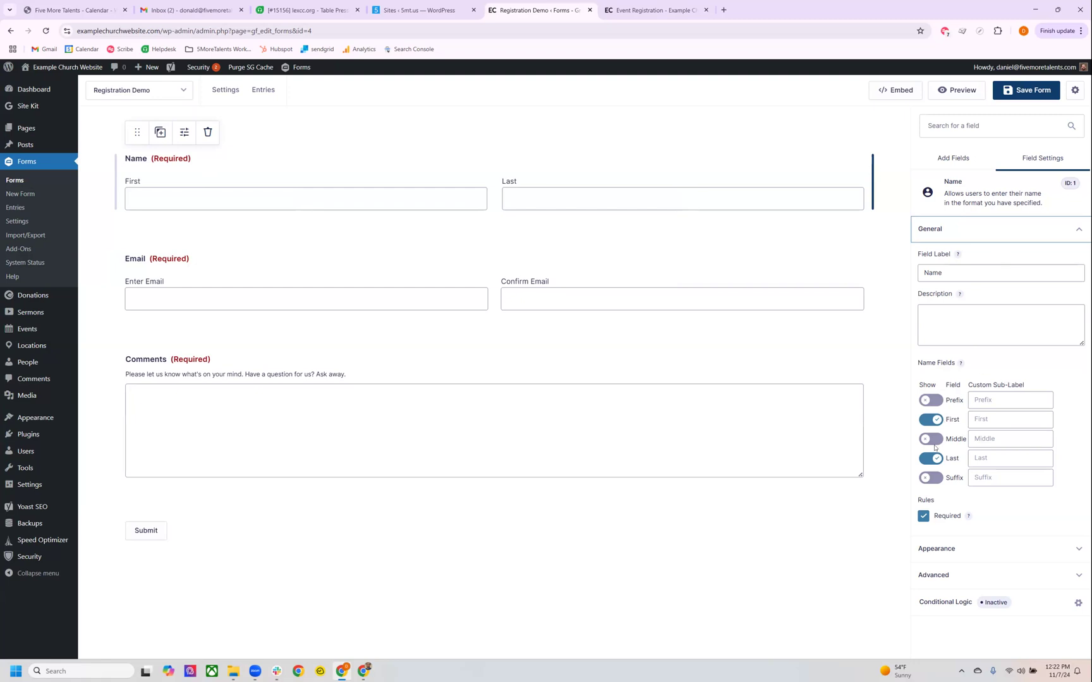
pyautogui.click(934, 420)
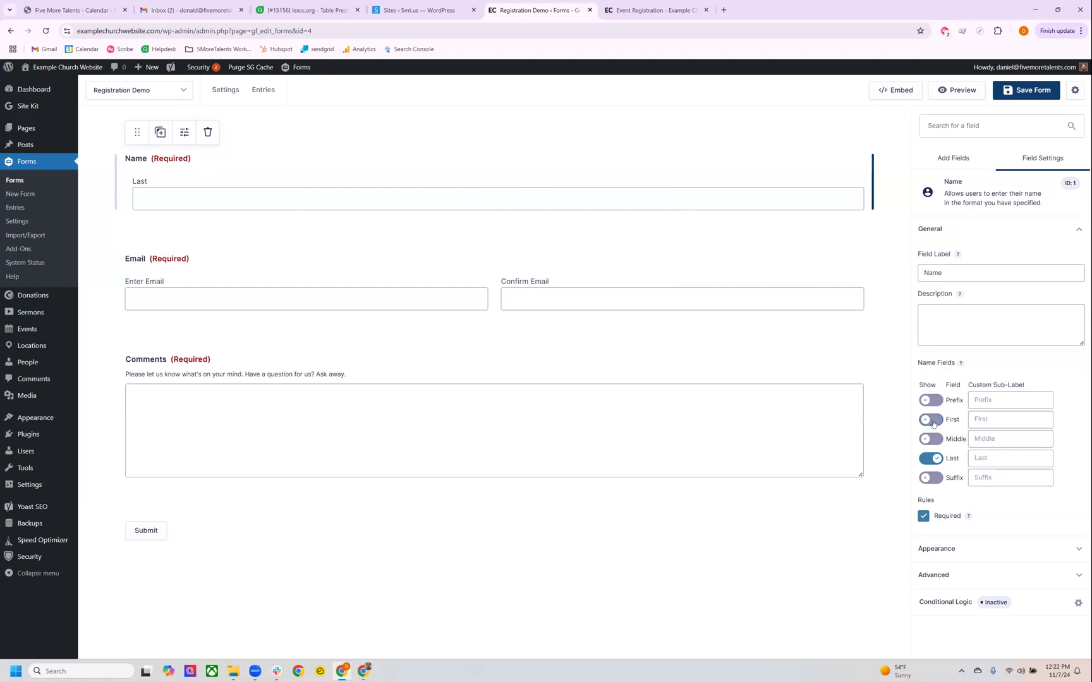
pyautogui.click(934, 422)
pyautogui.click(933, 442)
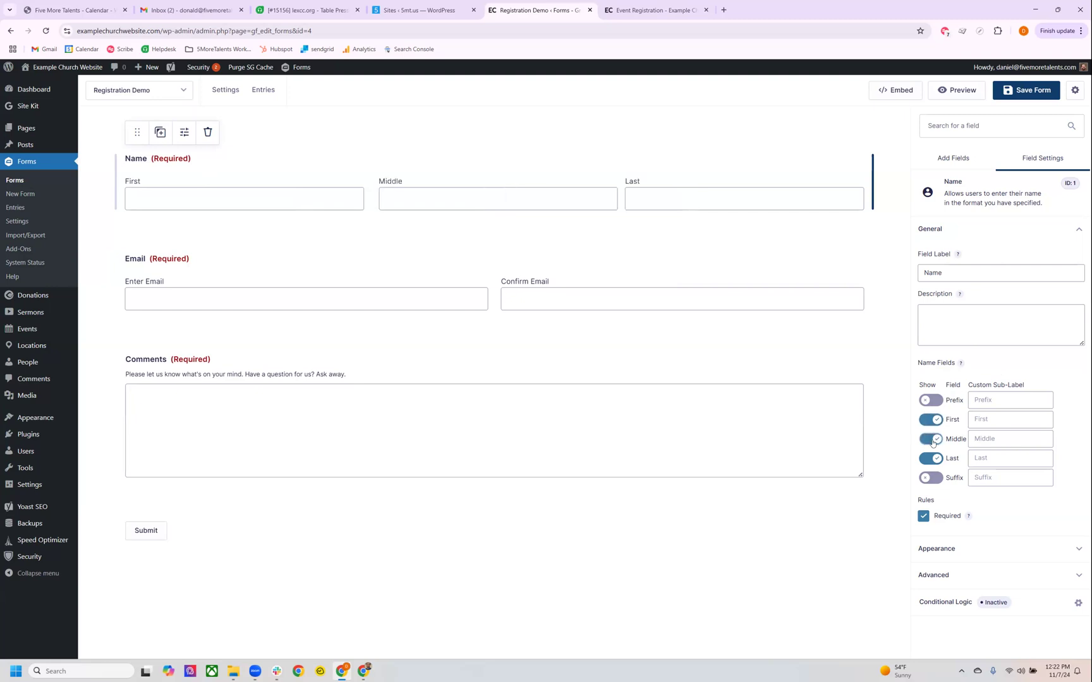
pyautogui.click(934, 442)
# Review the general settings and rules of the Email and Comments fields.
pyautogui.click(437, 303)
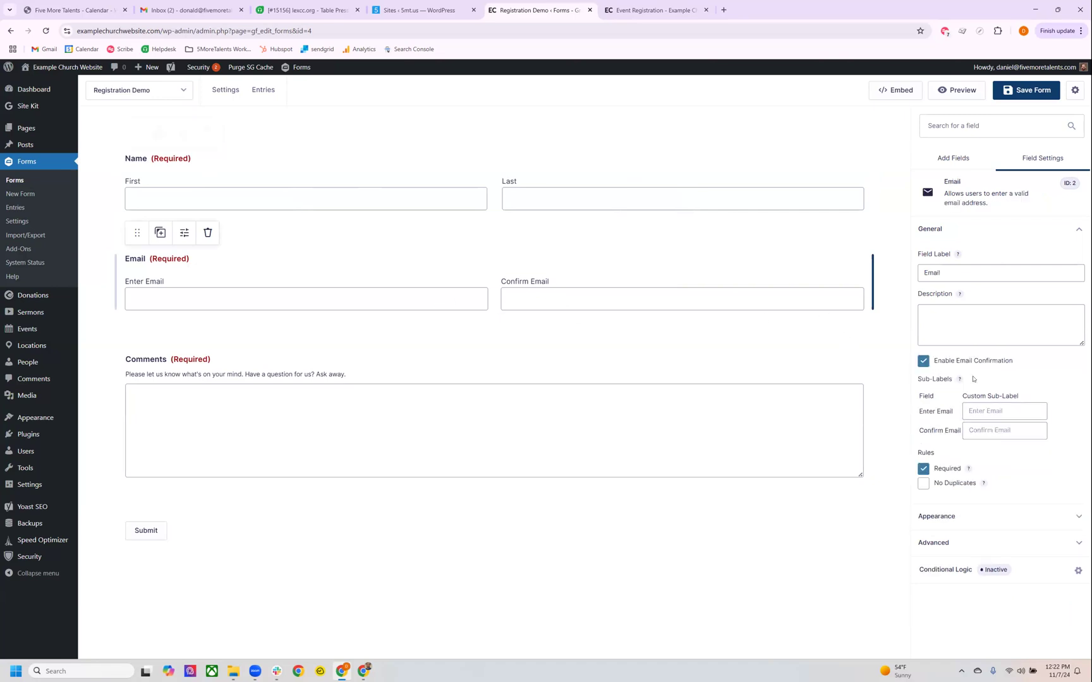
pyautogui.click(956, 483)
pyautogui.click(440, 273)
pyautogui.click(372, 379)
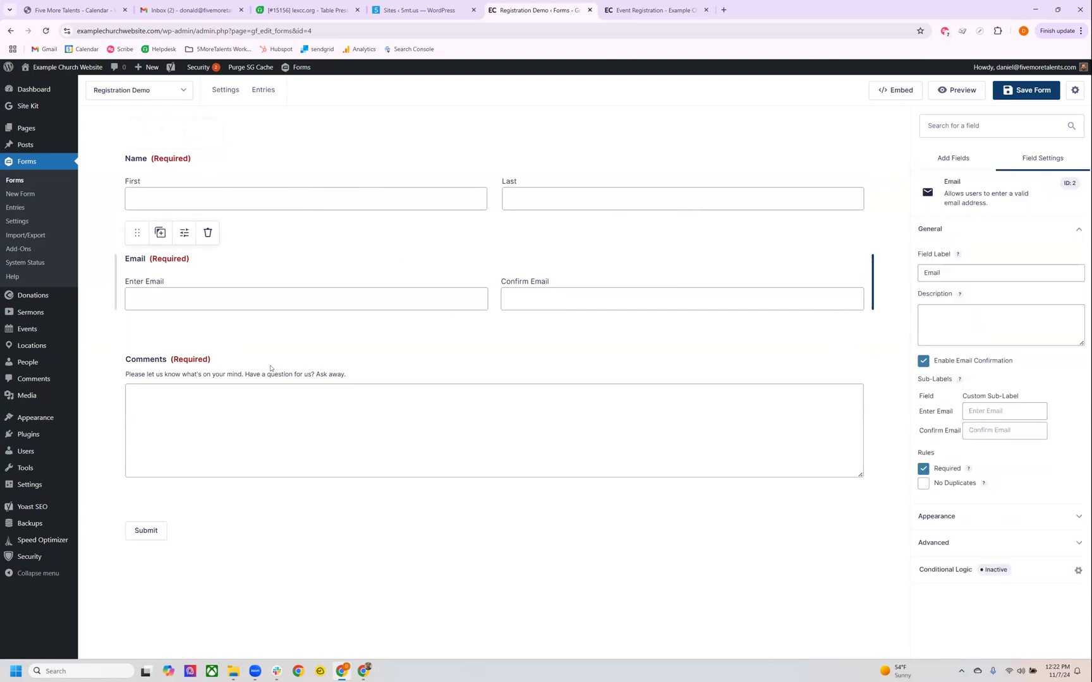
# Look through the standard, advanced and post field types that can be added to the form.
pyautogui.click(128, 510)
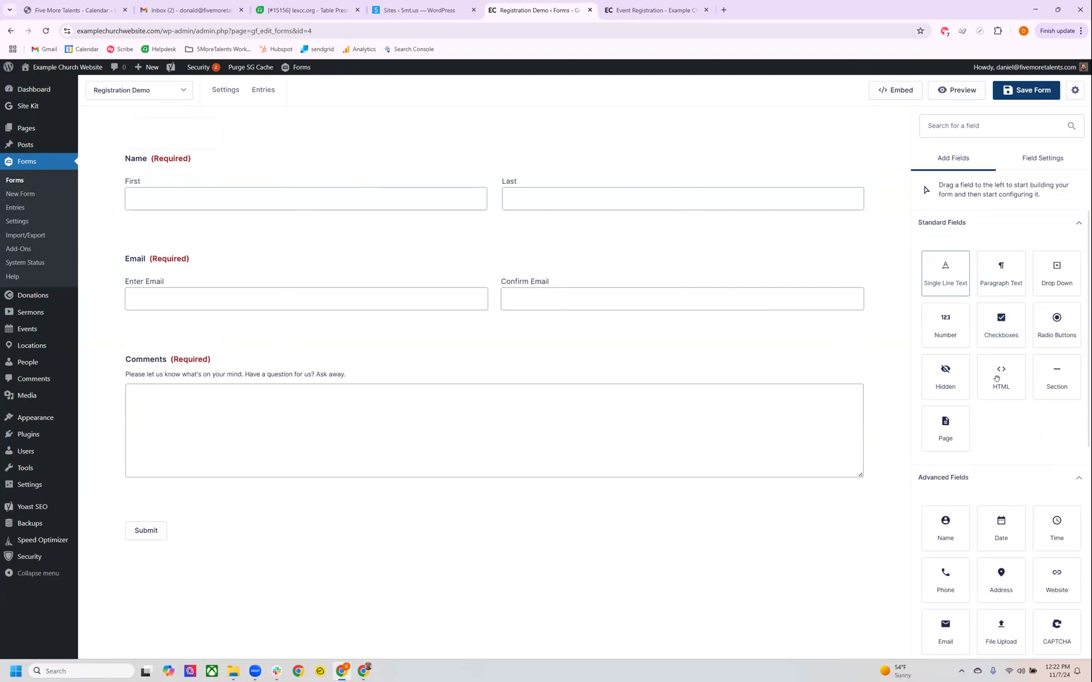
pyautogui.click(761, 522)
pyautogui.click(833, 484)
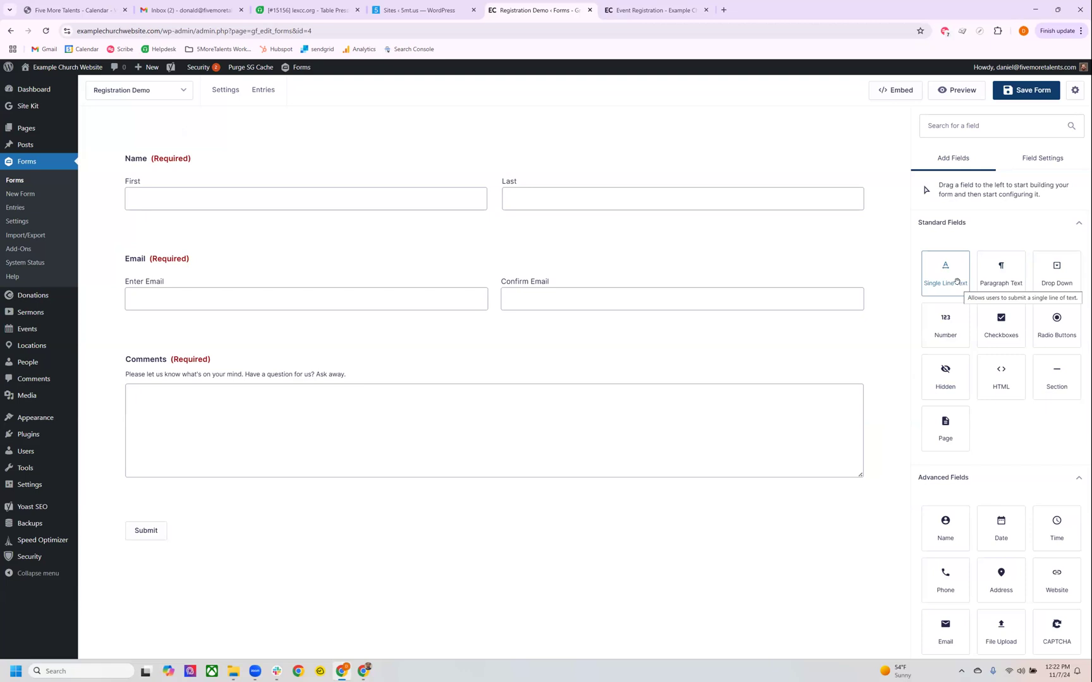
pyautogui.scroll(-3, 999, 353)
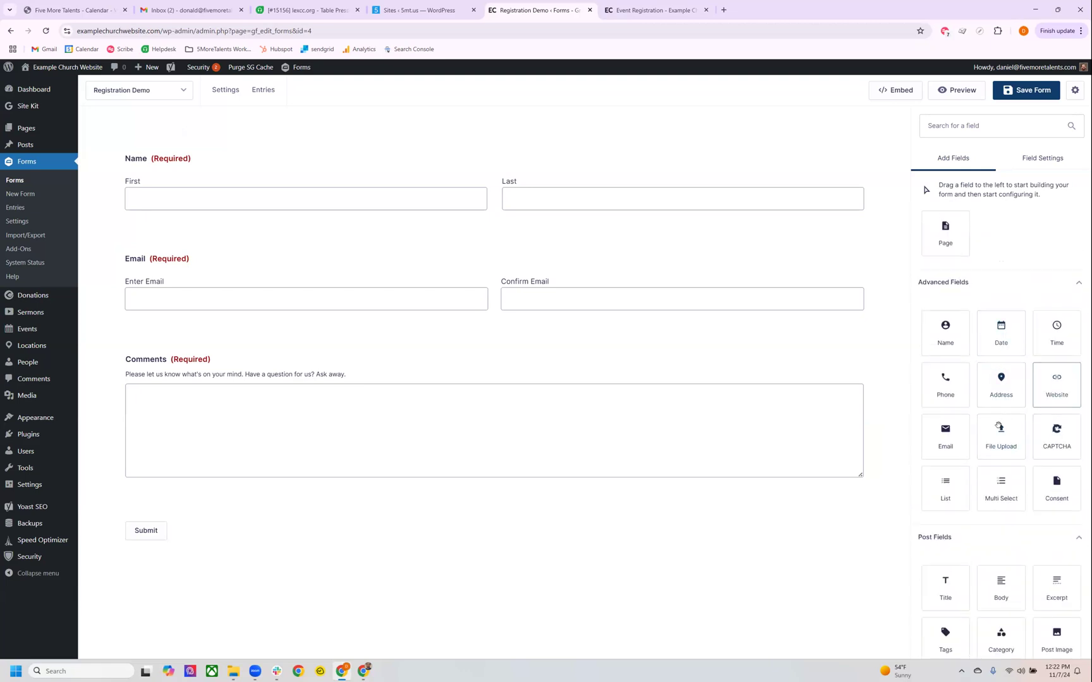
pyautogui.scroll(-3, 999, 428)
pyautogui.scroll(6, 1008, 447)
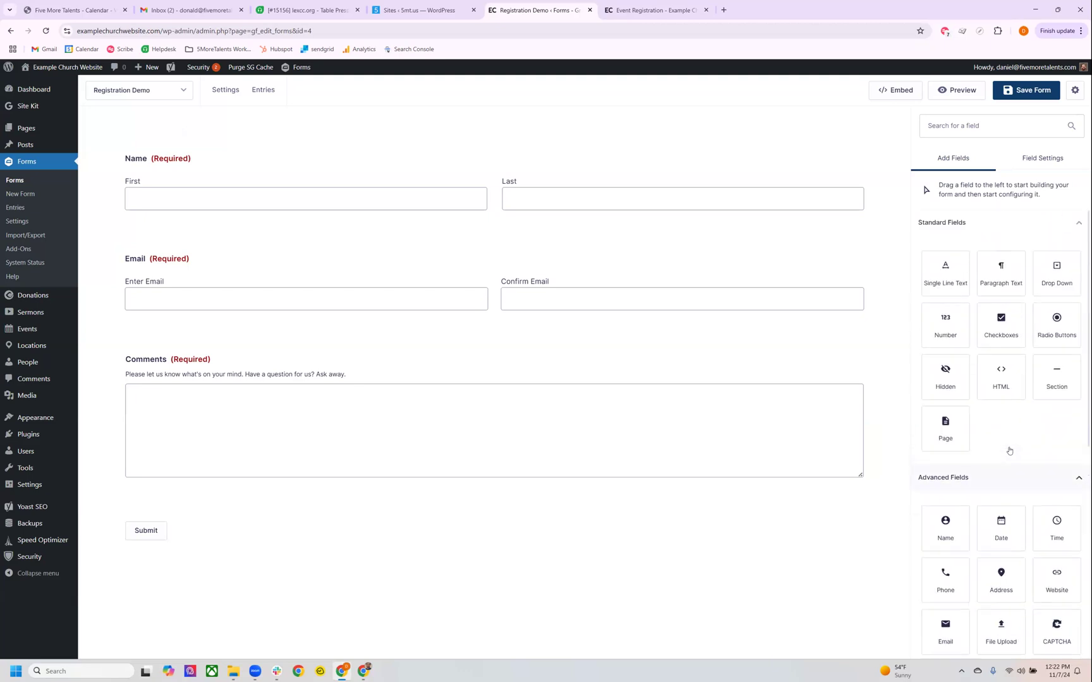
# Turn off the Required rule on the Comments field and delete that field from the form.
pyautogui.click(679, 296)
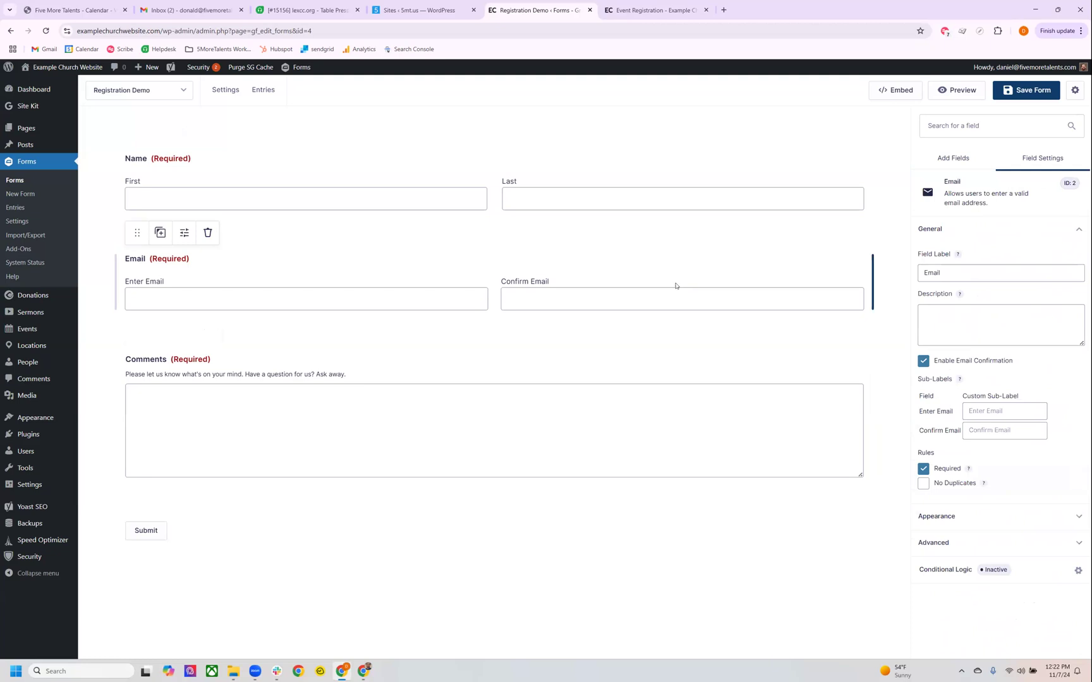
pyautogui.moveTo(149, 258); pyautogui.dragTo(196, 257)
pyautogui.click(254, 364)
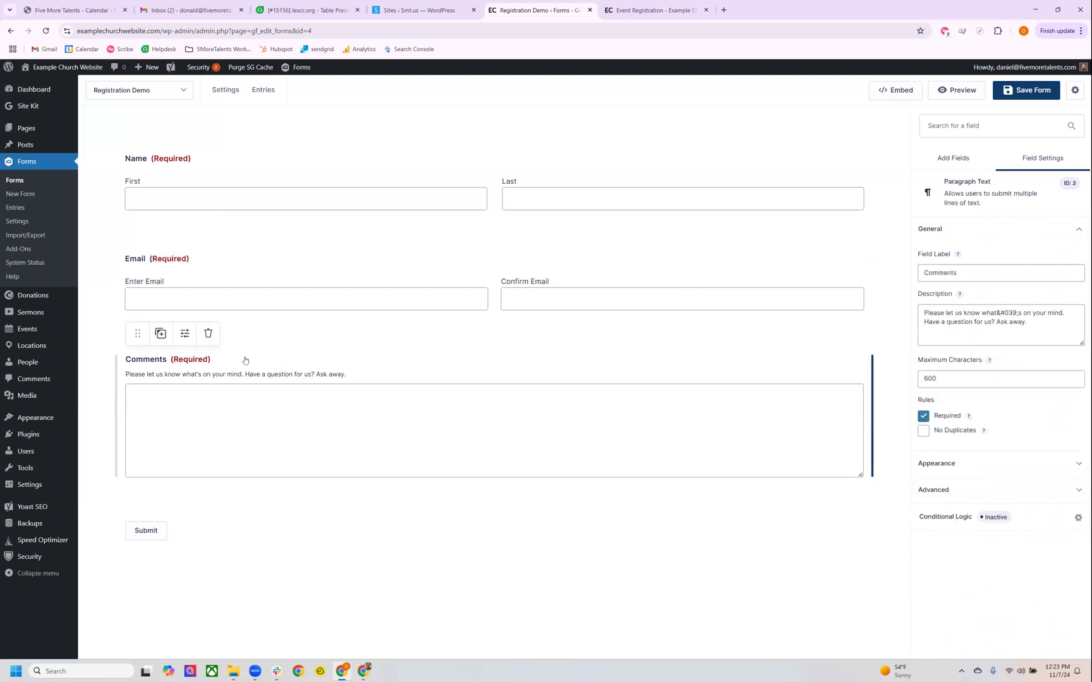
pyautogui.click(922, 416)
pyautogui.click(207, 335)
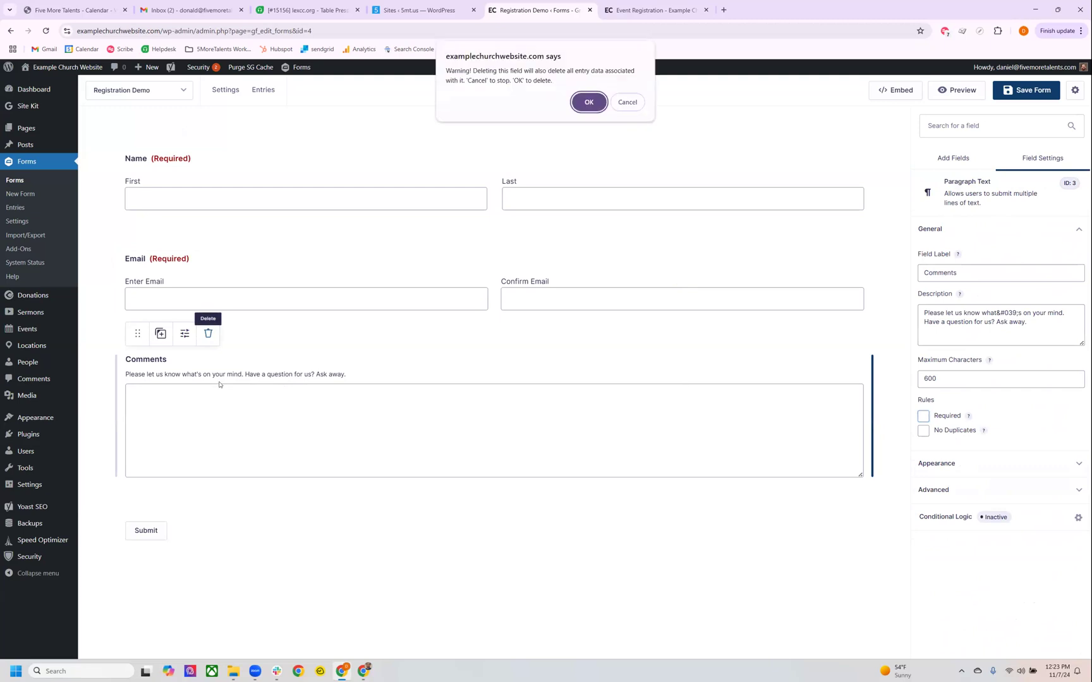
pyautogui.press('Return')
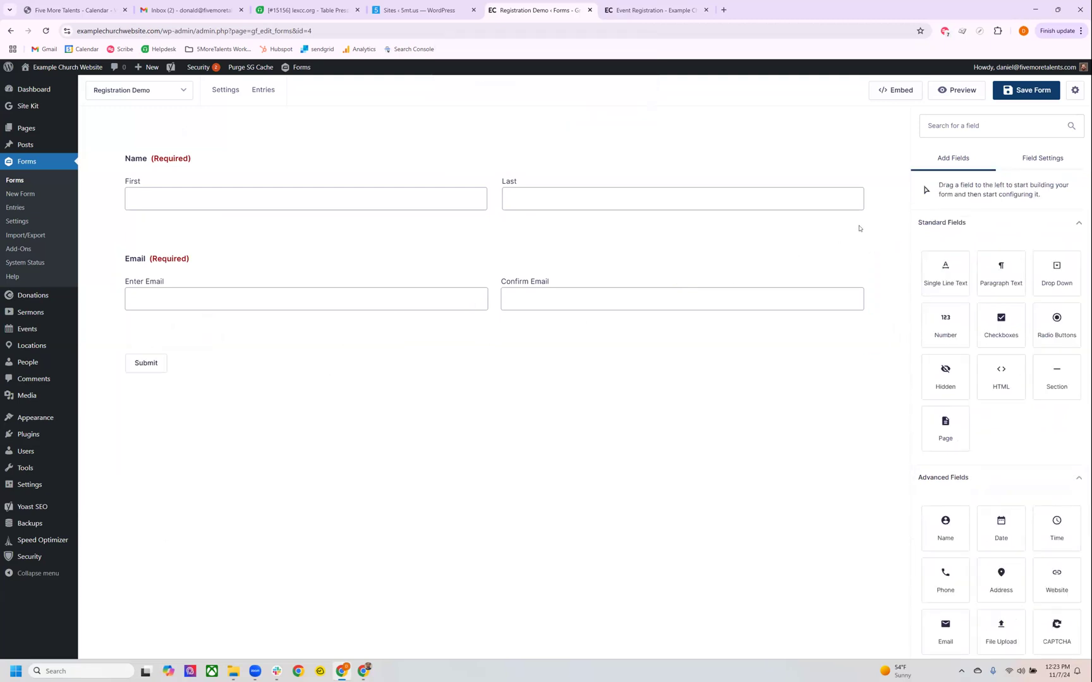
# Save the Registration Demo form with its Name and Email fields.
pyautogui.click(681, 272)
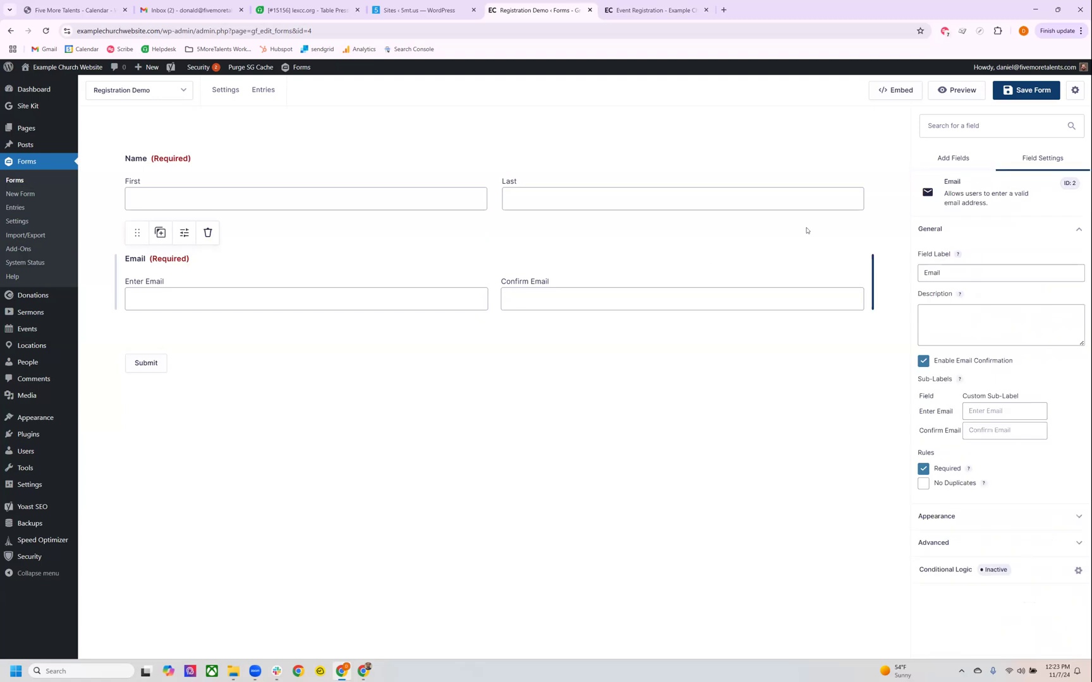
pyautogui.click(1014, 92)
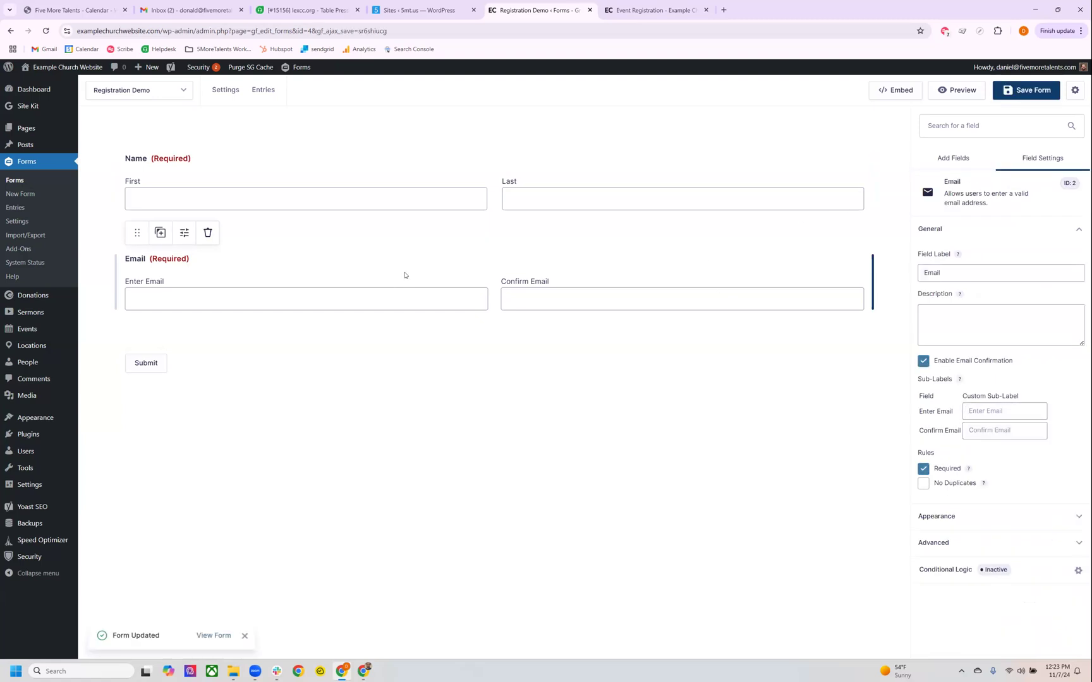
# Open the Registration Demo form's Default Confirmation and review its text message.
pyautogui.moveTo(233, 96)
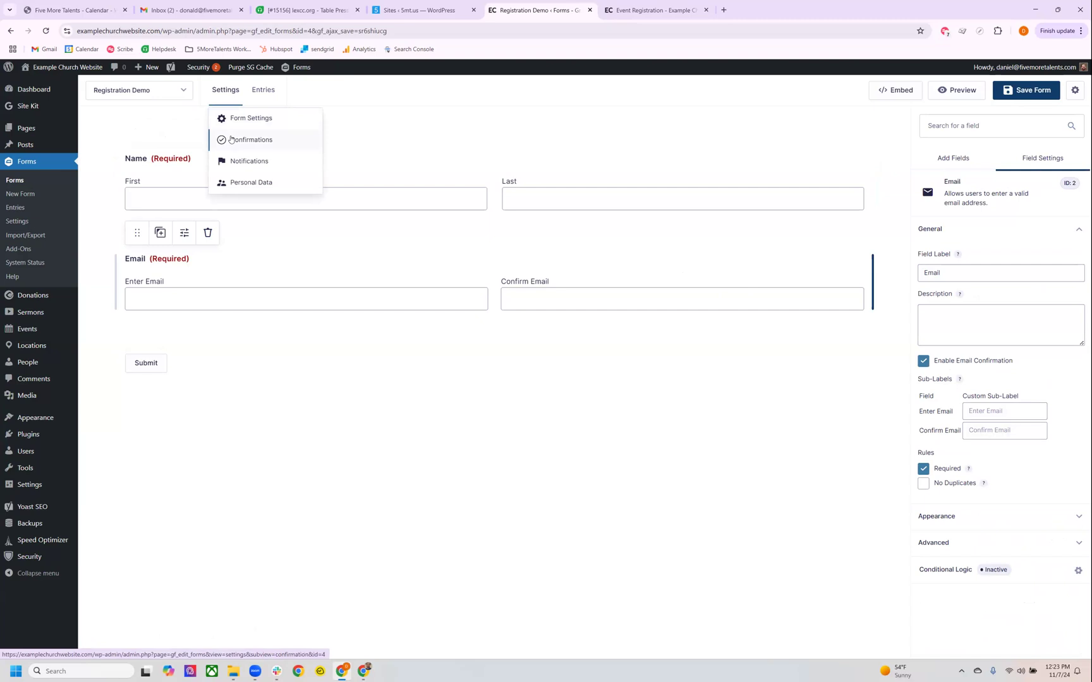
pyautogui.click(231, 139)
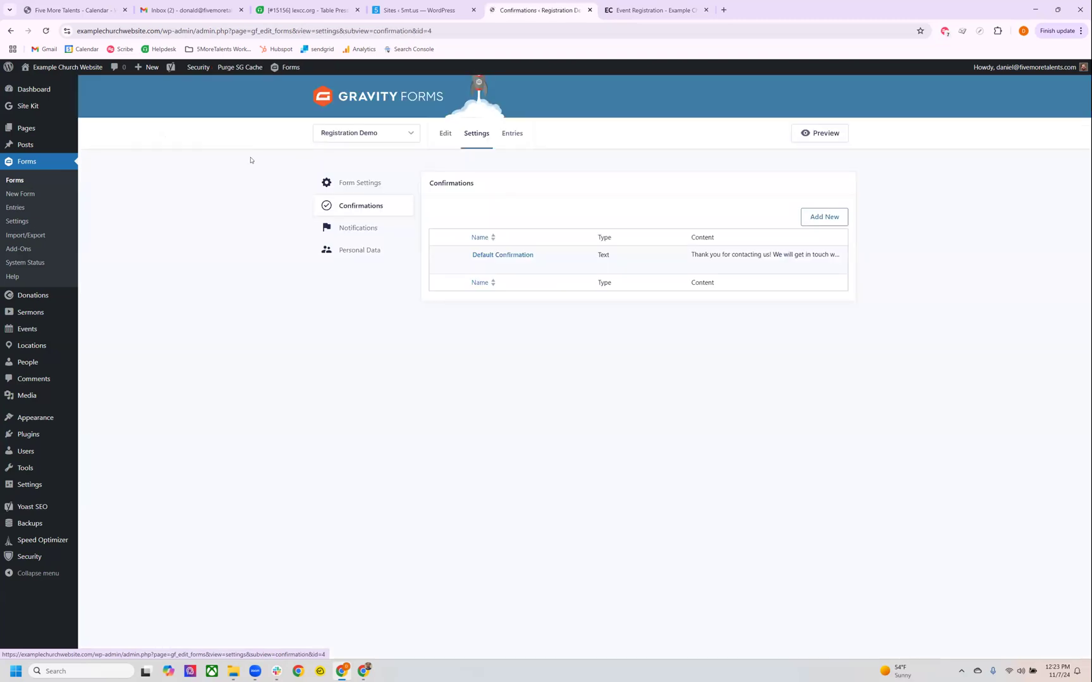
pyautogui.click(341, 139)
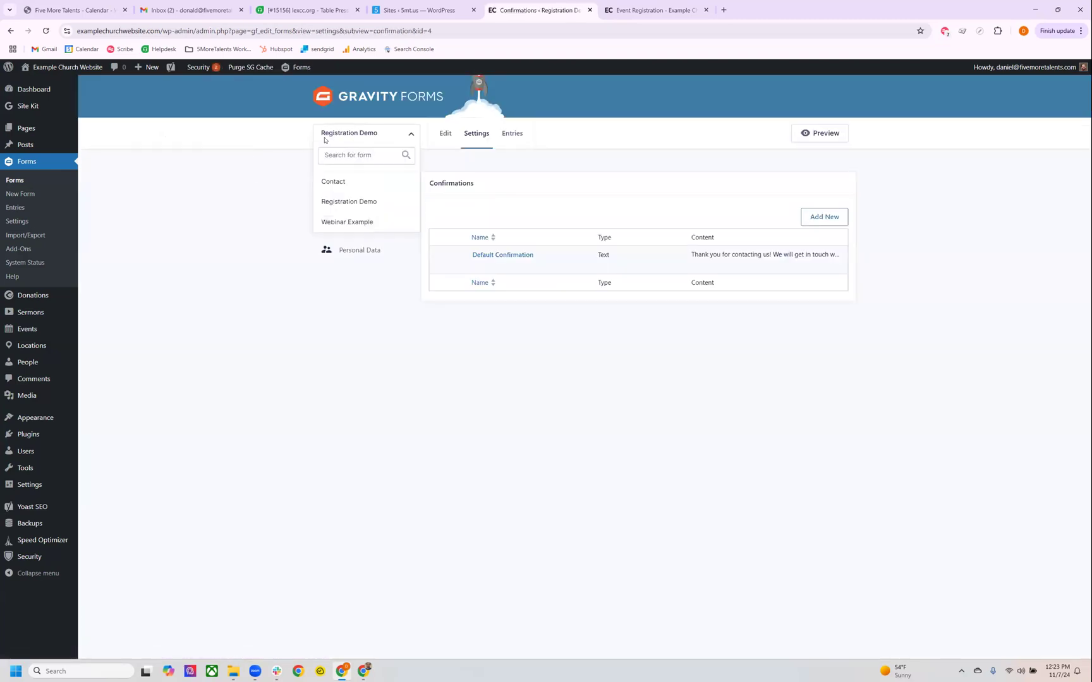
pyautogui.click(274, 218)
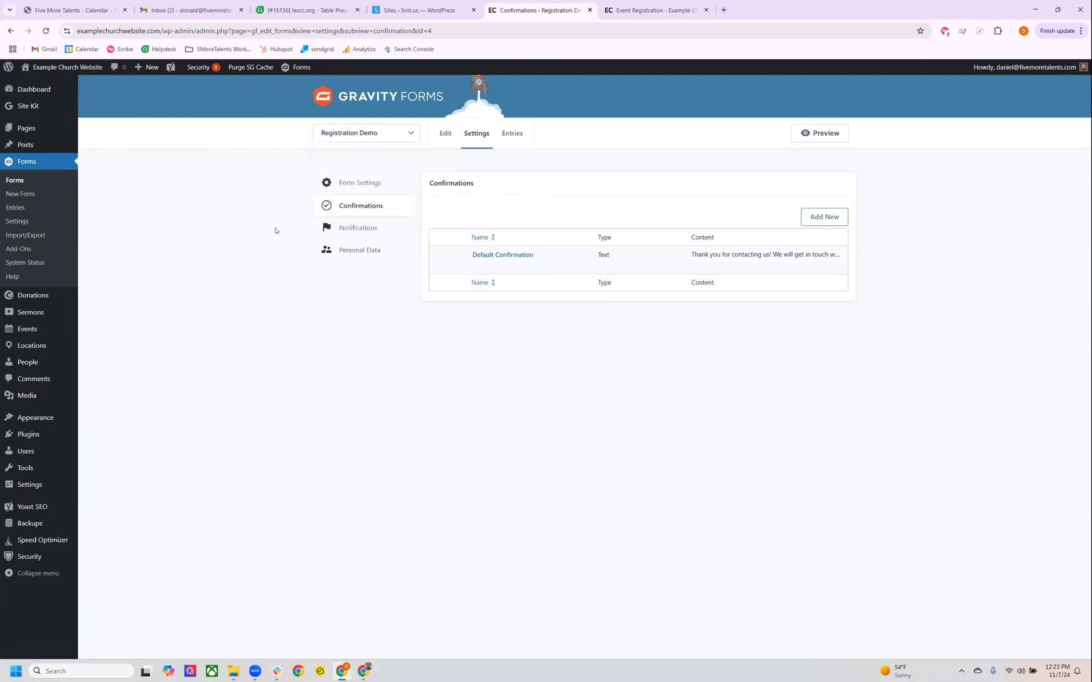
pyautogui.moveTo(502, 261)
pyautogui.click(477, 265)
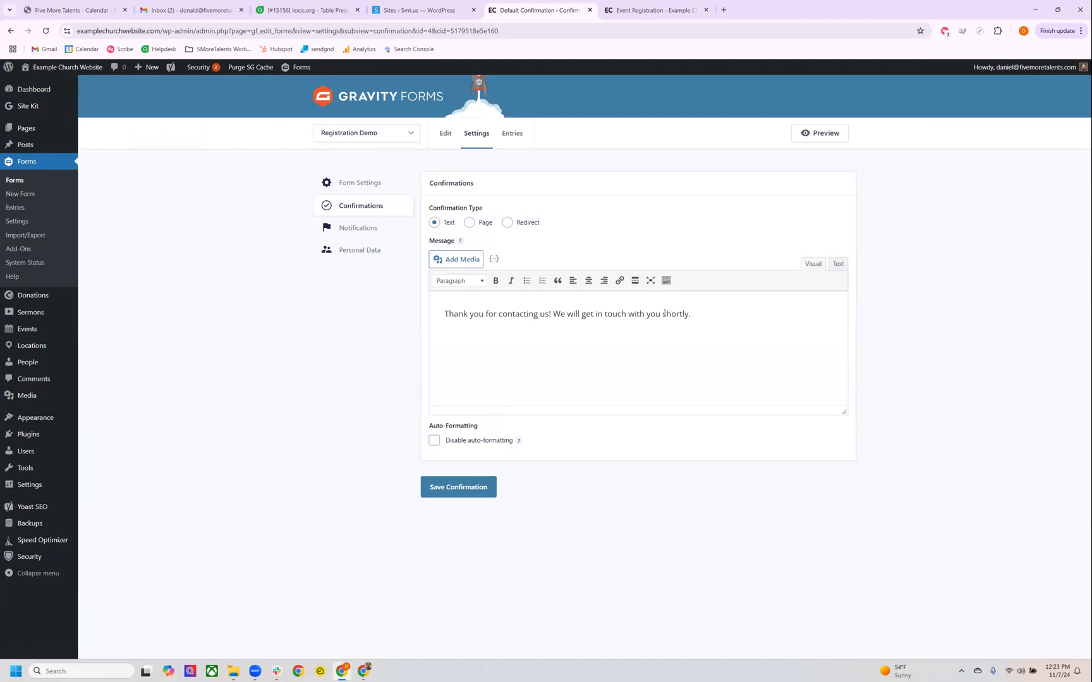
pyautogui.moveTo(444, 314); pyautogui.dragTo(715, 314)
pyautogui.click(715, 315)
# Look at the Page and Redirect options of the confirmation type, and return the type to Text.
pyautogui.click(471, 223)
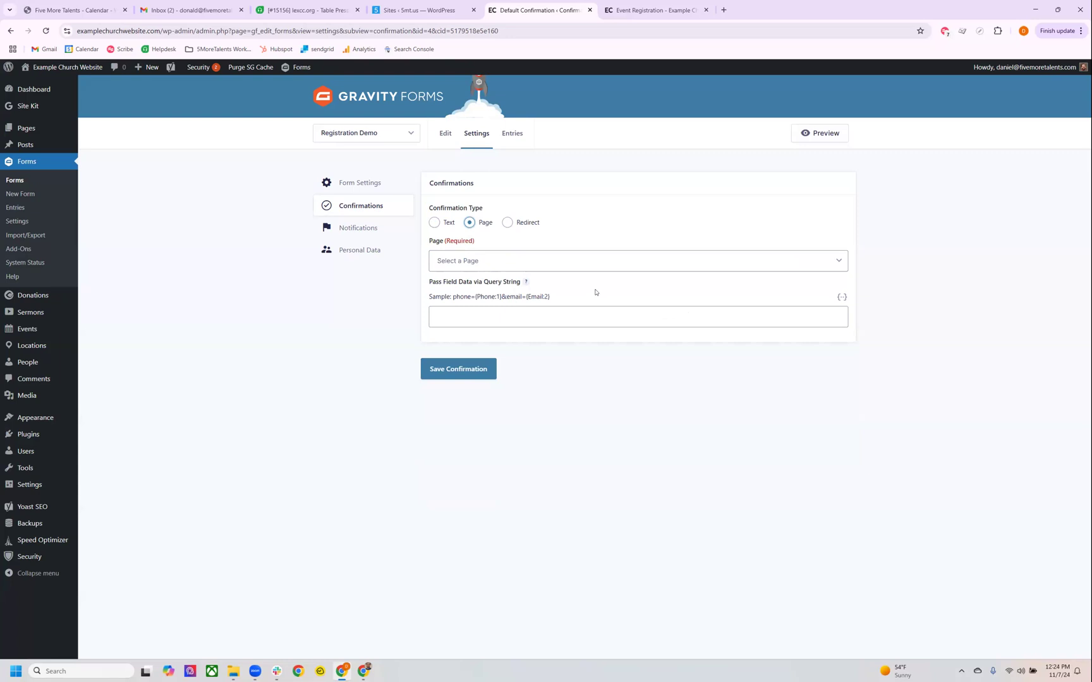
pyautogui.click(508, 223)
pyautogui.click(489, 256)
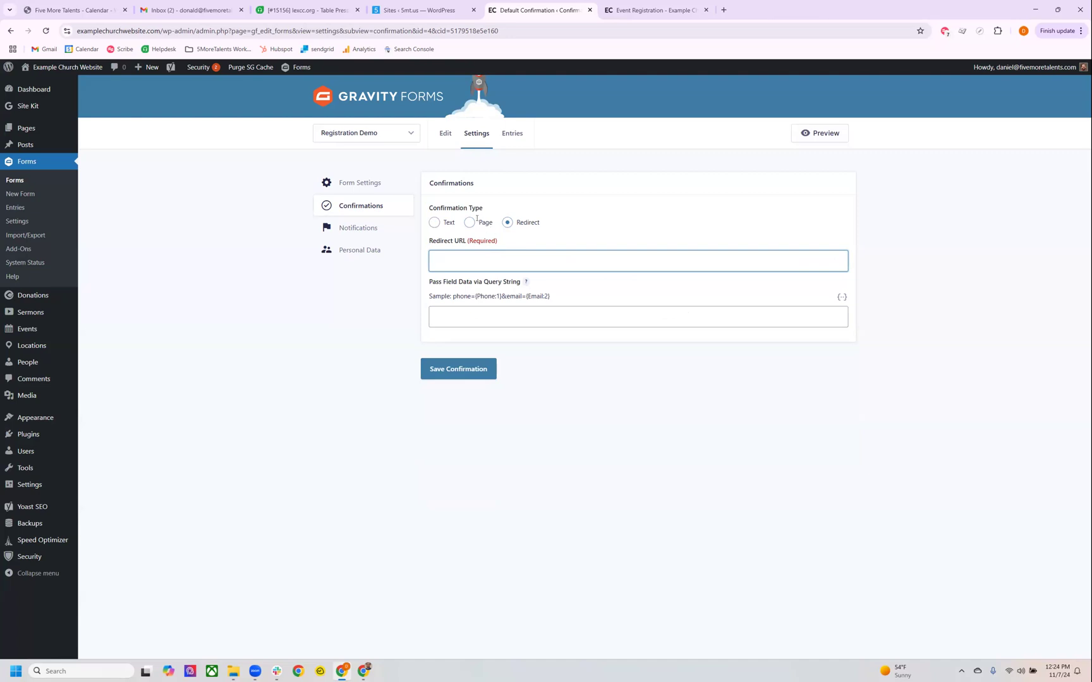
pyautogui.click(447, 227)
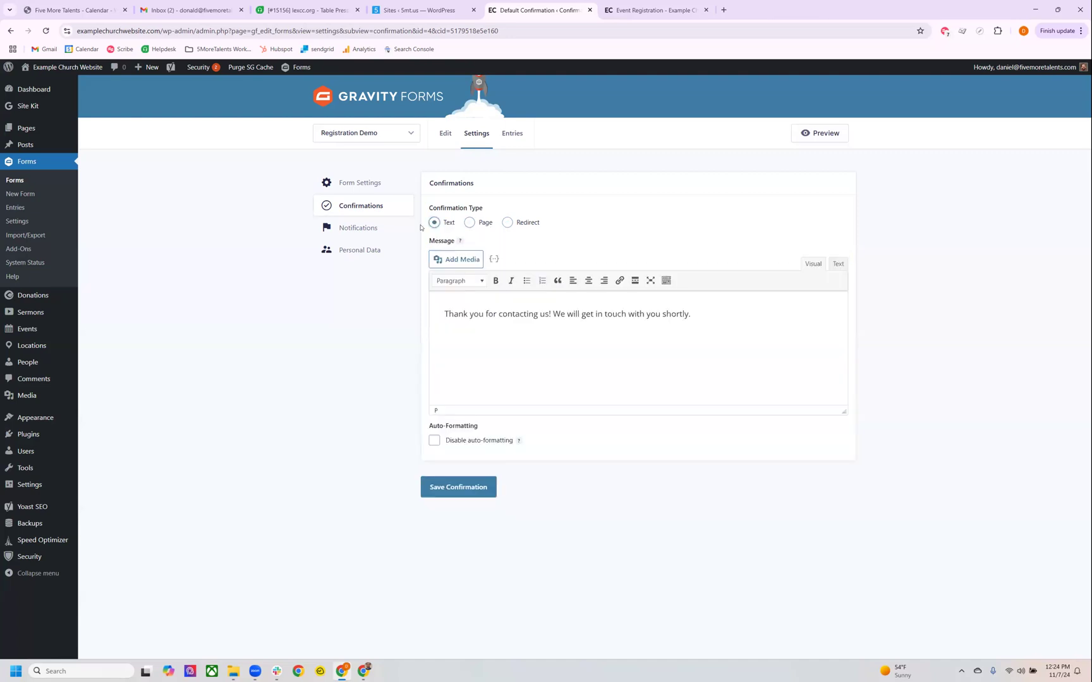
# Leave the confirmation without saving and open the form's Admin Notification for editing.
pyautogui.click(369, 227)
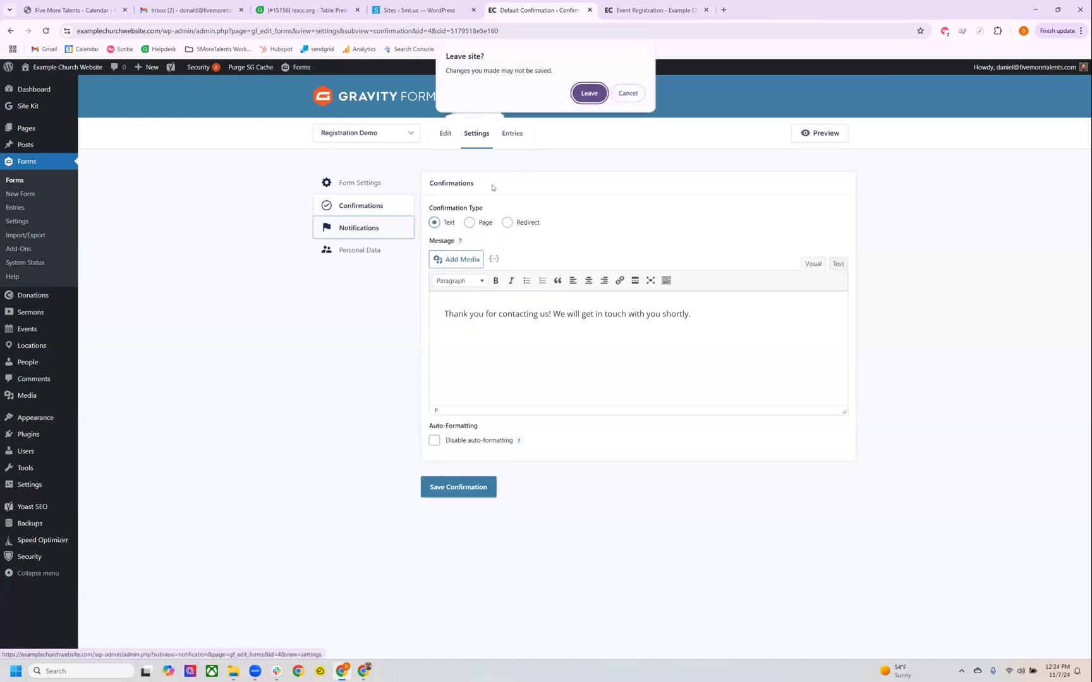
pyautogui.click(585, 99)
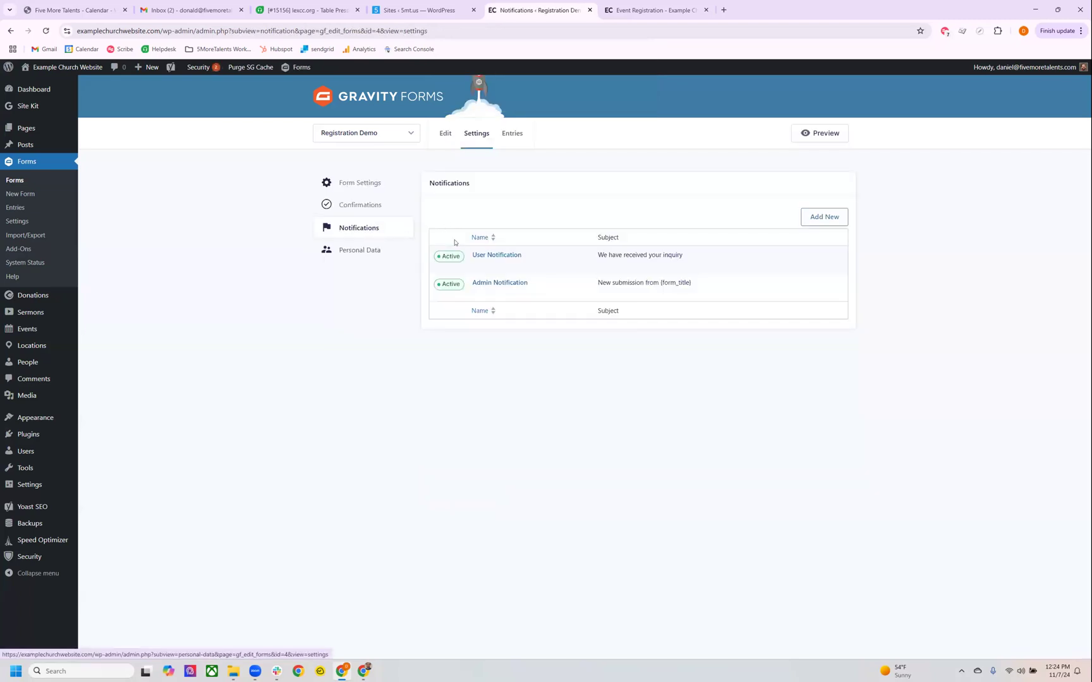
pyautogui.moveTo(424, 183); pyautogui.dragTo(487, 183)
pyautogui.click(490, 196)
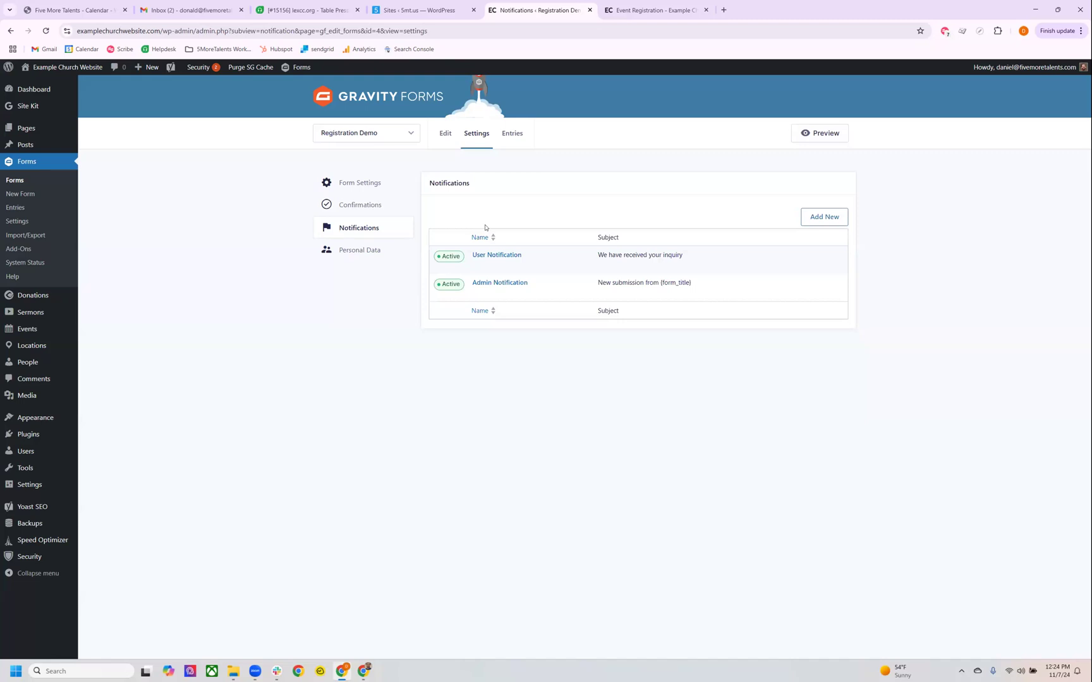
pyautogui.moveTo(499, 268)
pyautogui.moveTo(496, 296)
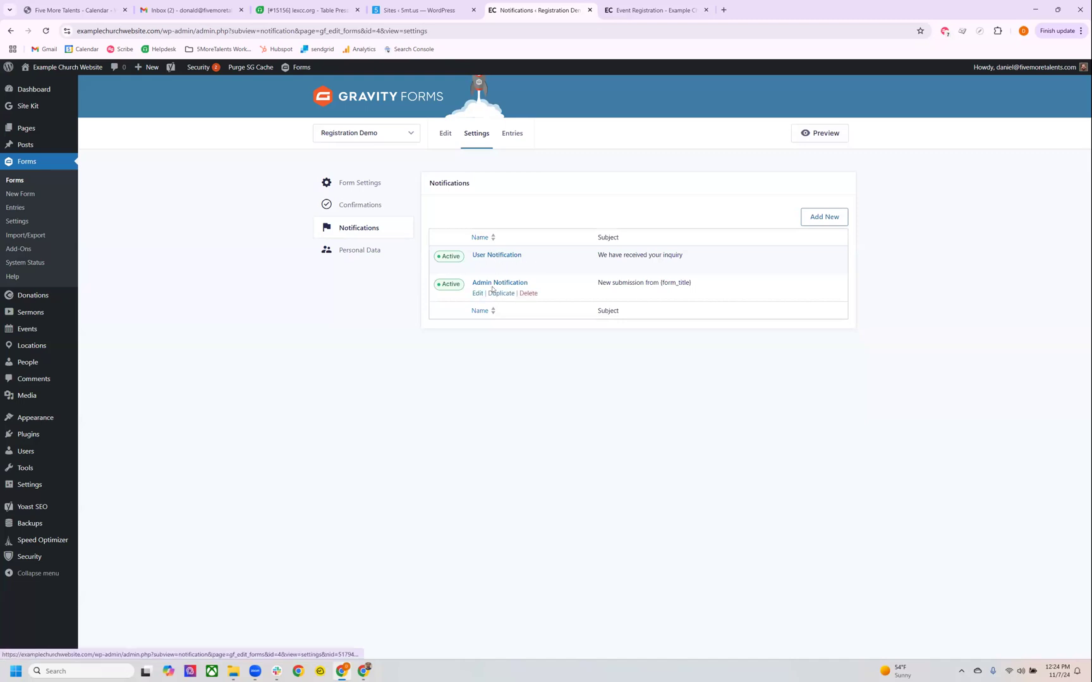
pyautogui.click(477, 293)
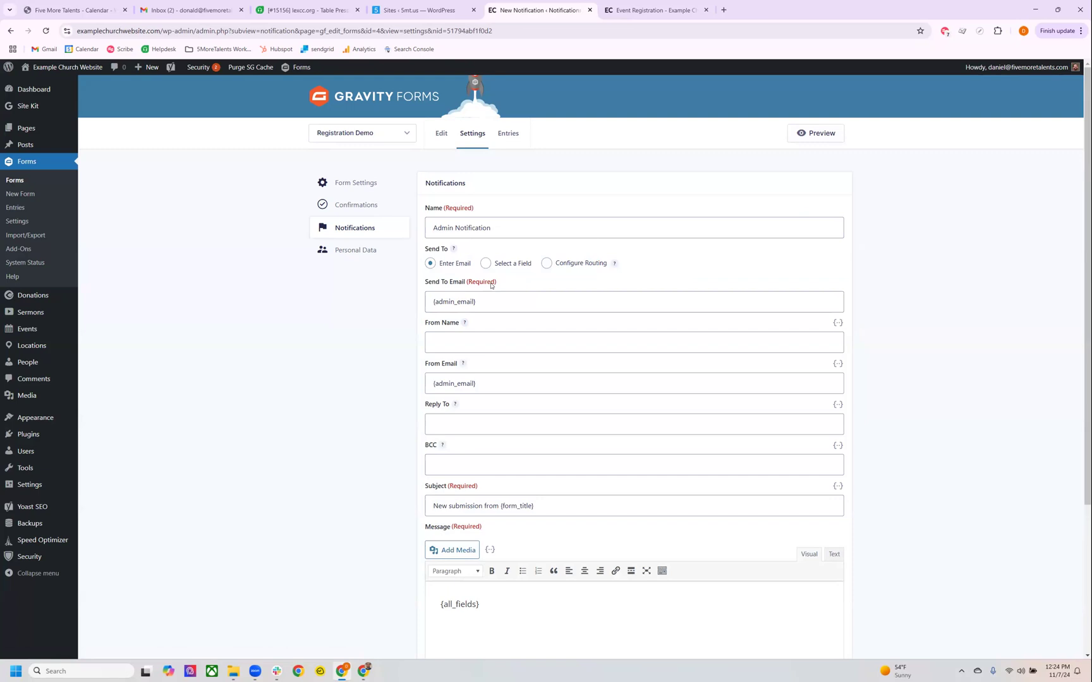
# Clear the Admin Notification's Send To Email and start entering the recipient's e-mail address.
pyautogui.doubleClick(494, 293)
pyautogui.moveTo(494, 292); pyautogui.dragTo(532, 297)
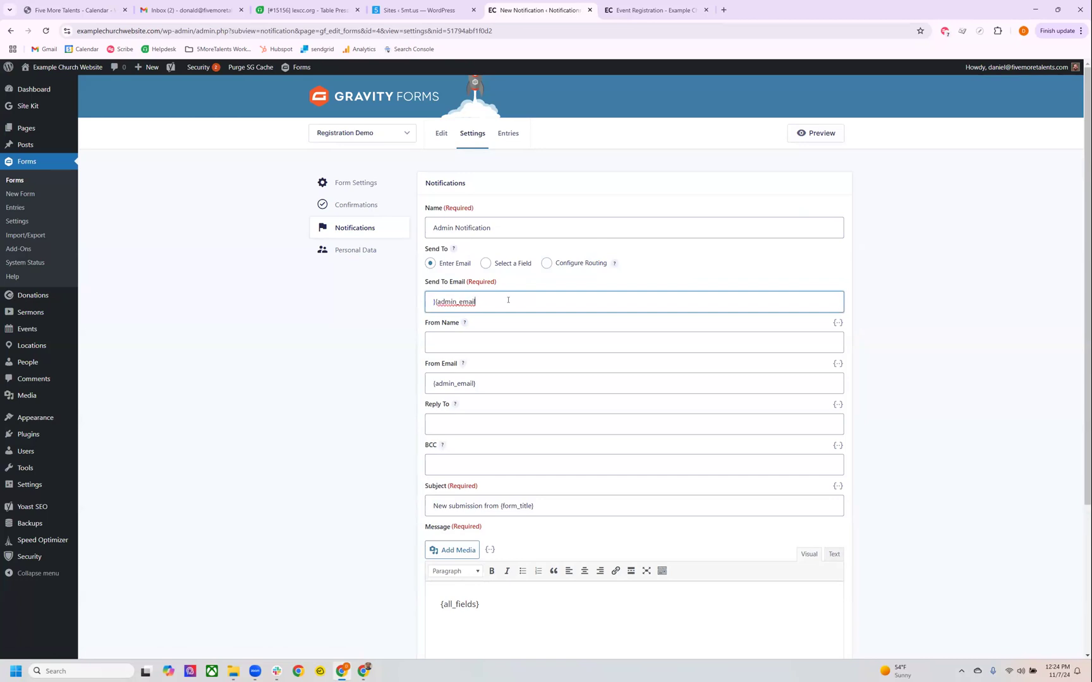
pyautogui.press('BackSpace')
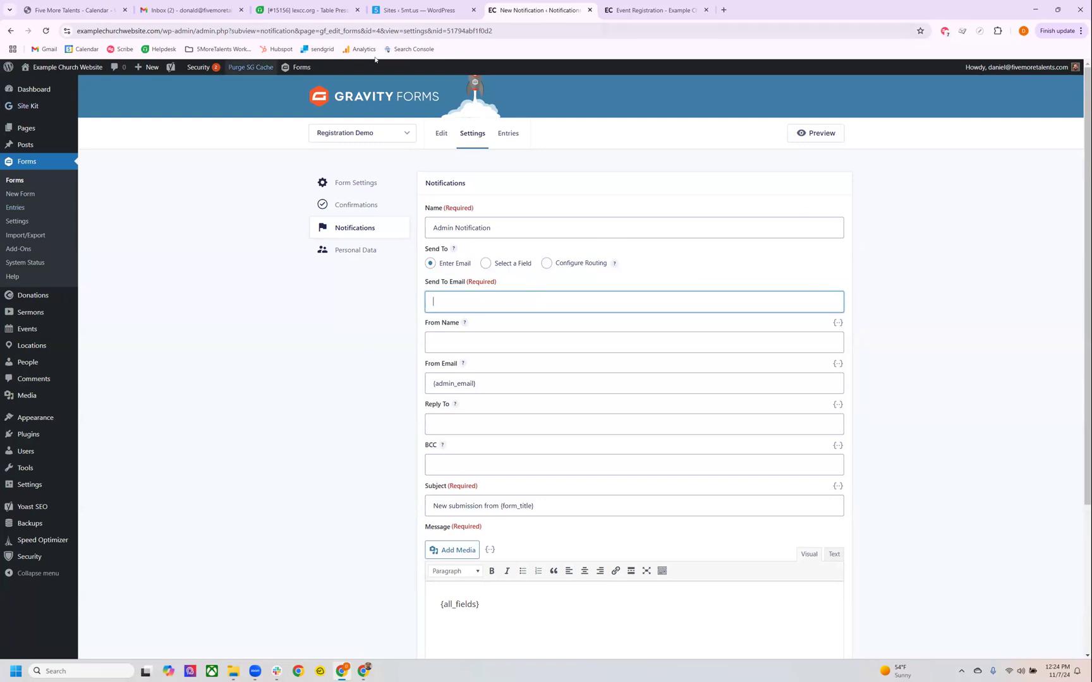
pyautogui.write('Dona')
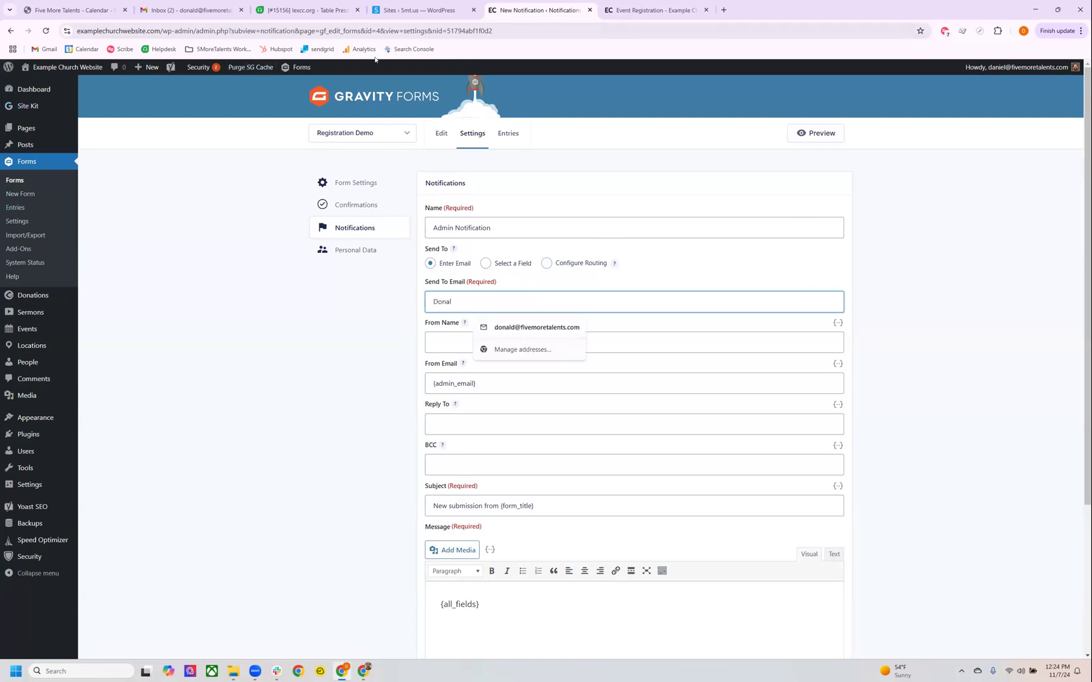
pyautogui.write('l')
pyautogui.press('Down')
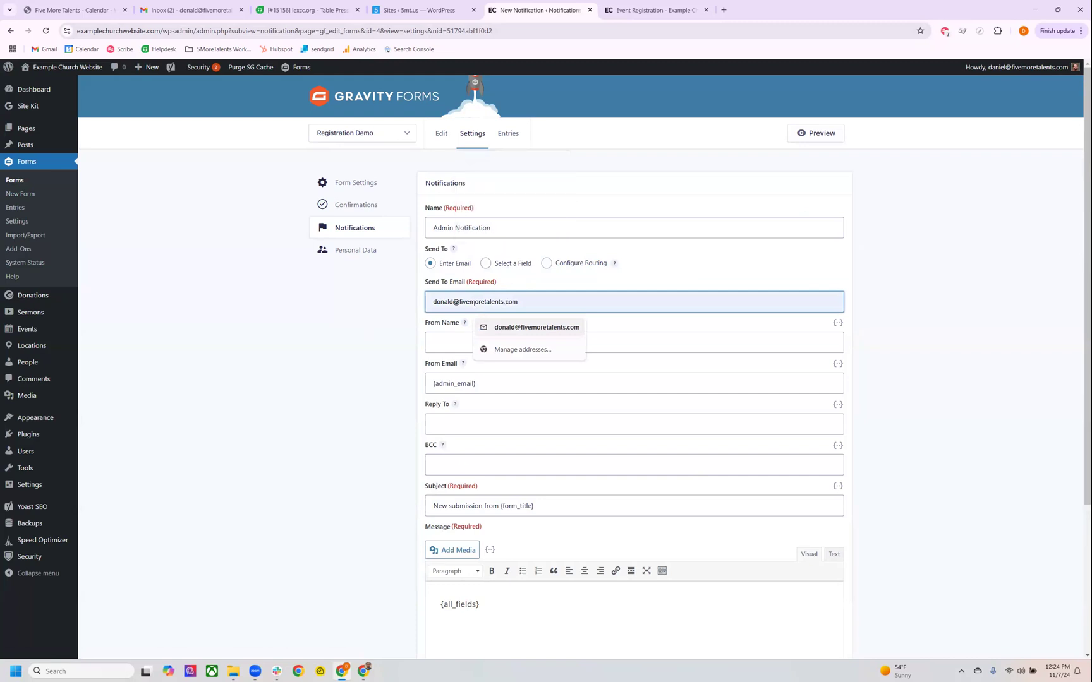
# Set the Admin Notification's From Name to "Website Form Submission".
pyautogui.click(448, 338)
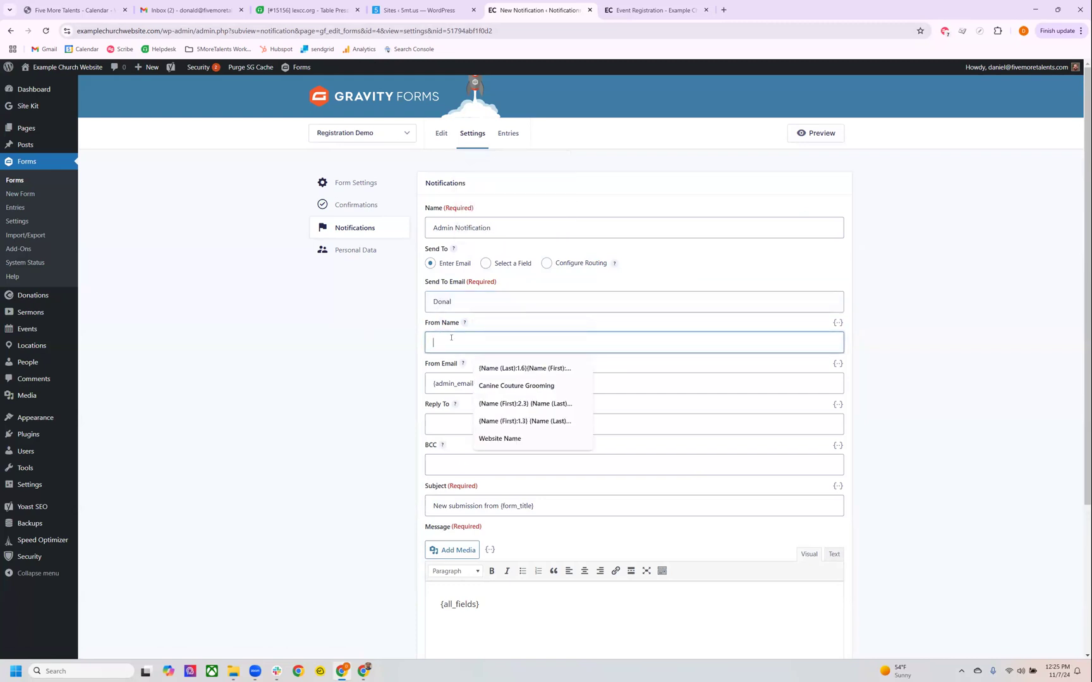
pyautogui.write('Website')
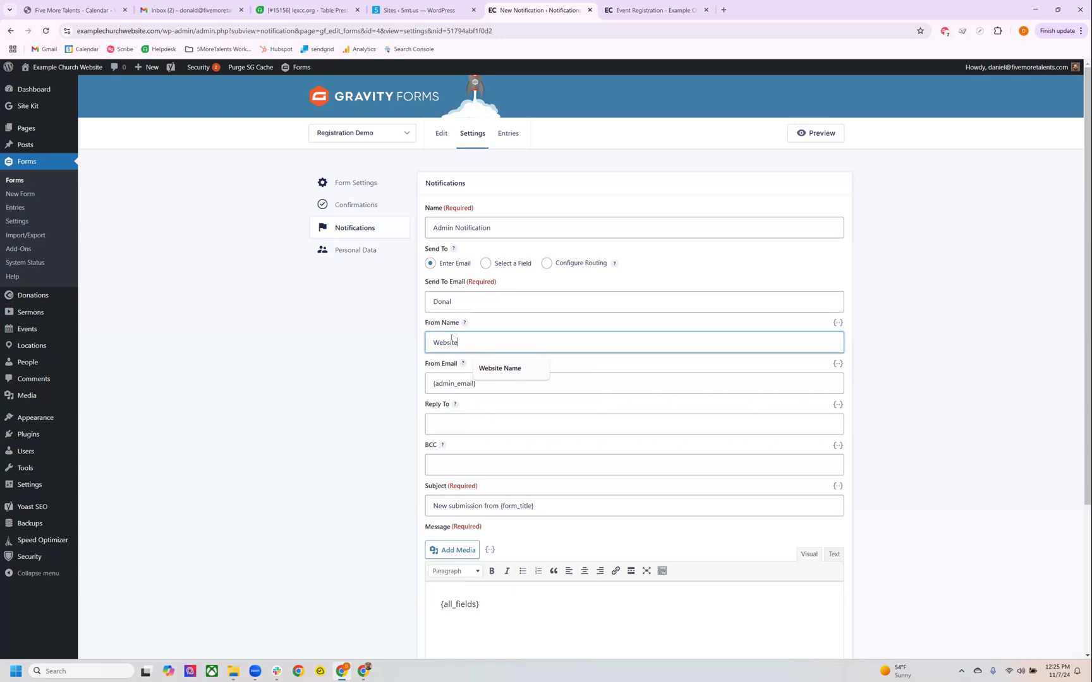
pyautogui.write(' Form C')
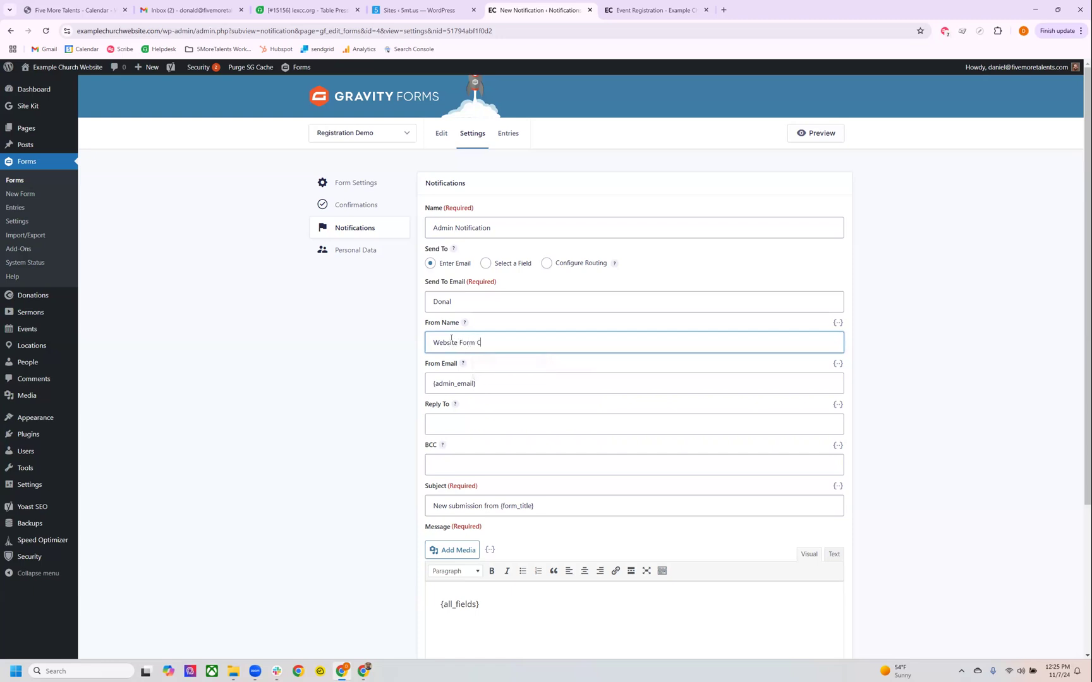
pyautogui.press('BackSpace')
pyautogui.write('Submission')
# Replace the Admin Notification's From Email with a no-reply address on the example church domain.
pyautogui.click(490, 379)
pyautogui.tripleClick(490, 380)
pyautogui.press('BackSpace')
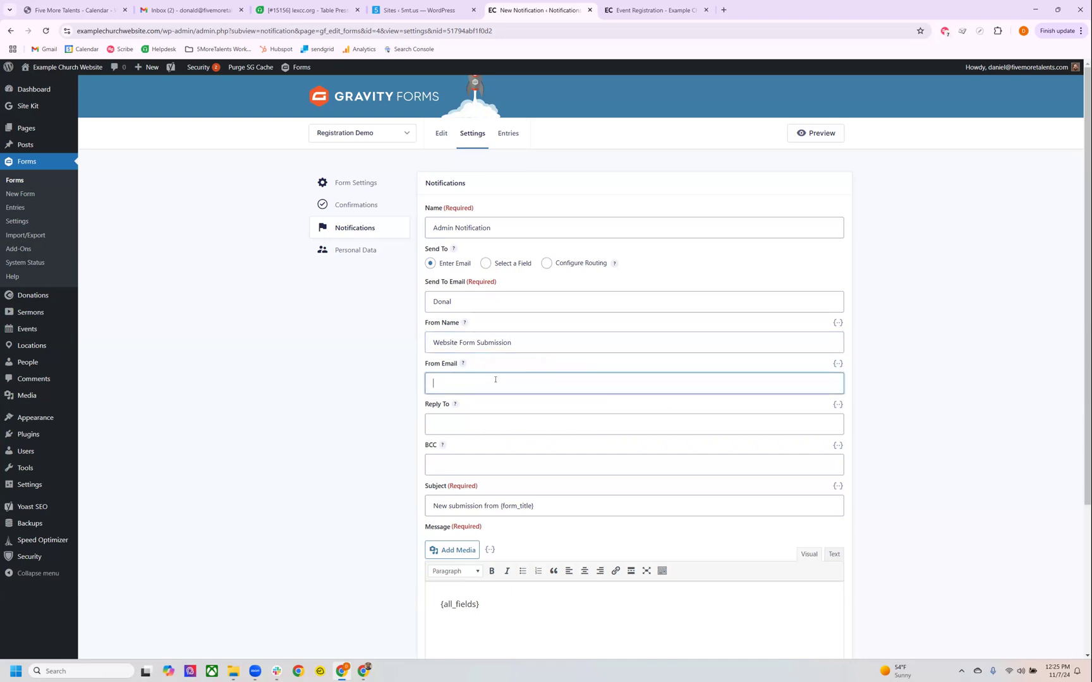
pyautogui.write('no-reply@')
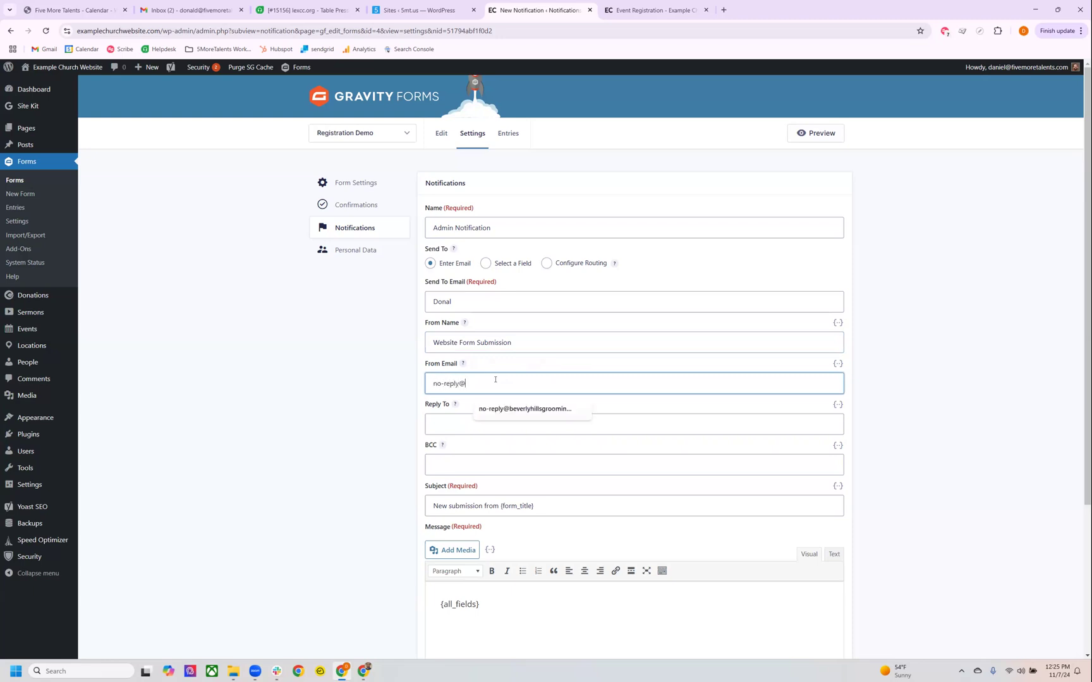
pyautogui.write('example')
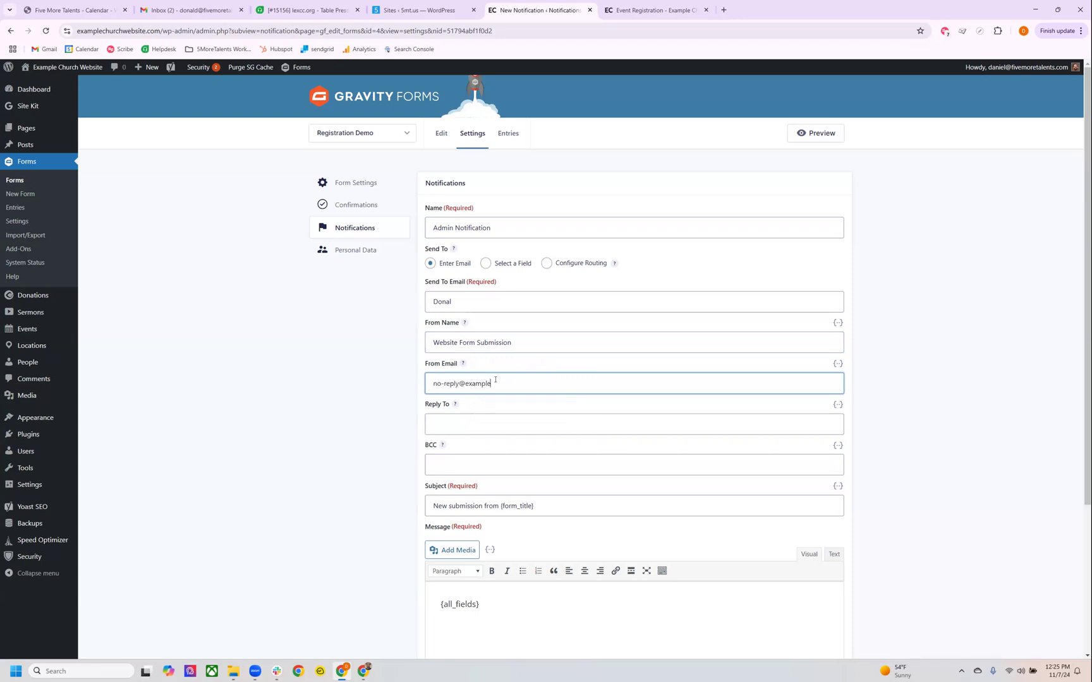
pyautogui.write('chruch.com')
pyautogui.click(514, 406)
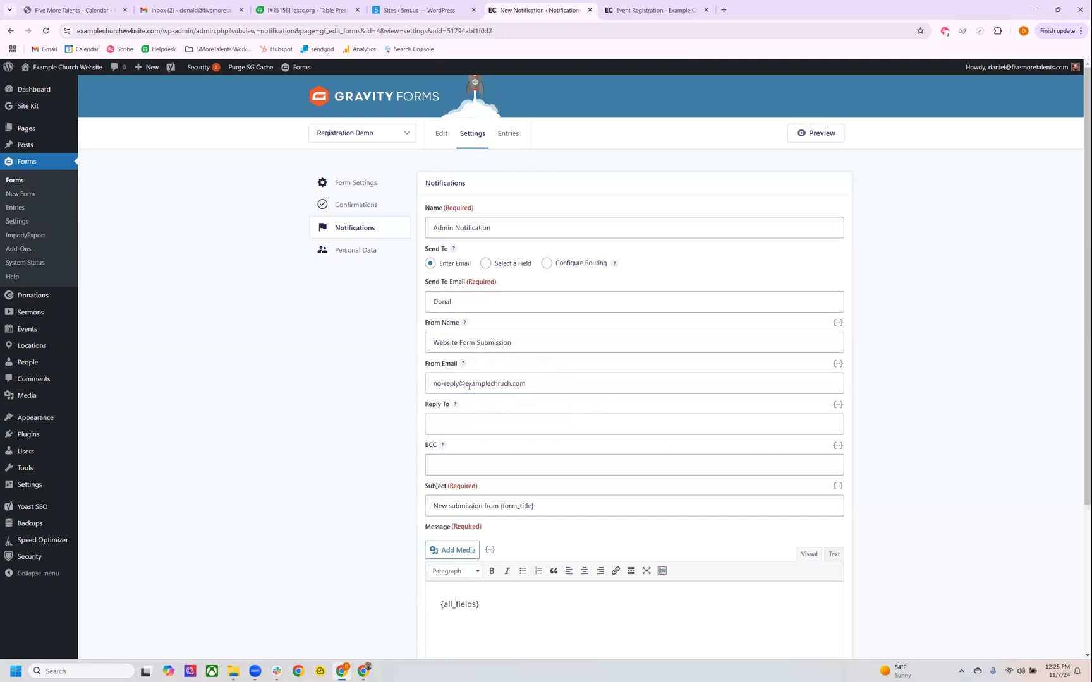
pyautogui.moveTo(502, 378); pyautogui.dragTo(517, 382)
pyautogui.click(517, 384)
pyautogui.click(392, 414)
# Copy the no-reply address from From Email into the Admin Notification's Reply To.
pyautogui.scroll(-2, 433, 422)
pyautogui.click(465, 330)
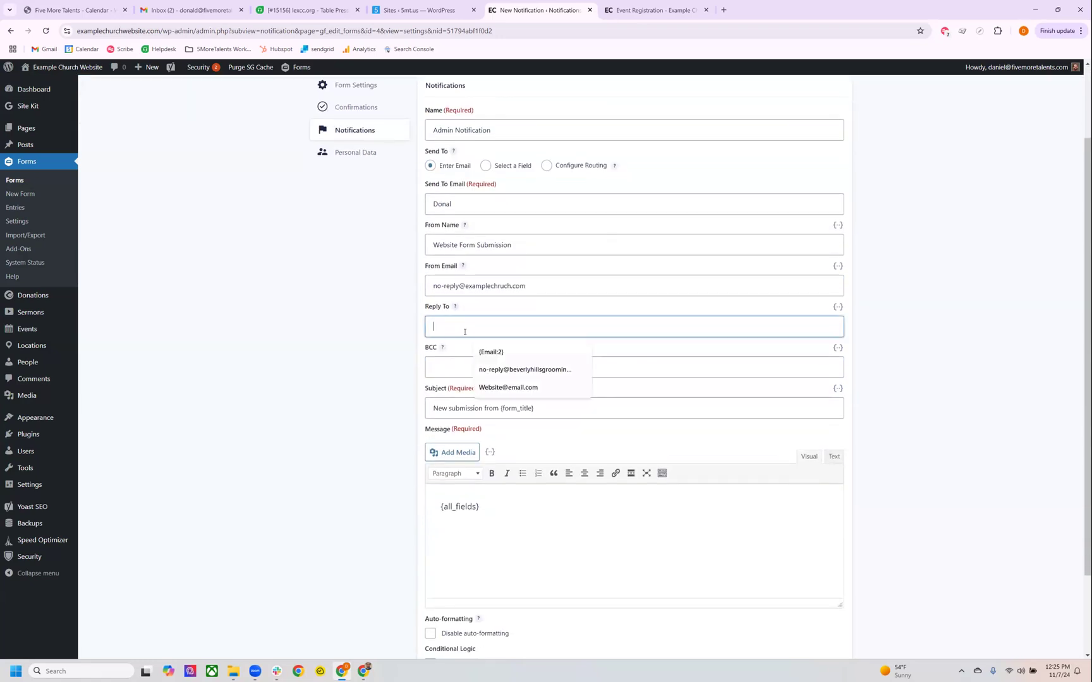
pyautogui.tripleClick(486, 287)
pyautogui.hotkey('ctrl', 'c')
pyautogui.click(443, 327)
pyautogui.hotkey('ctrl', 'v')
pyautogui.scroll(-2, 391, 331)
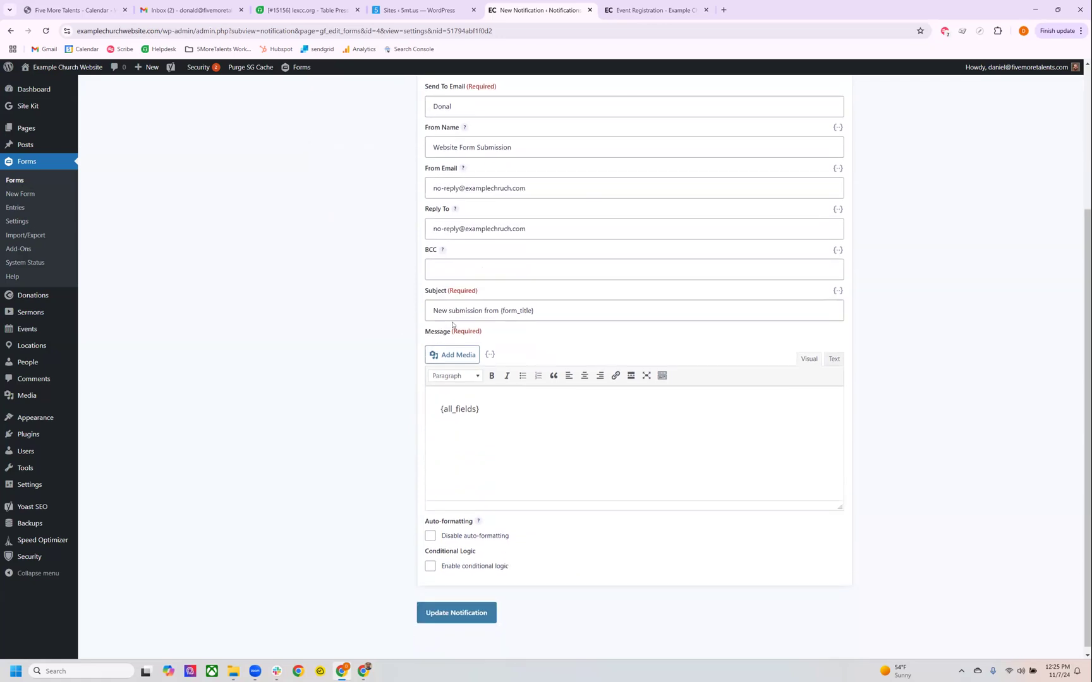
# Append the Name (First) merge tag after {form_title} in the Admin Notification's subject.
pyautogui.scroll(2, 442, 329)
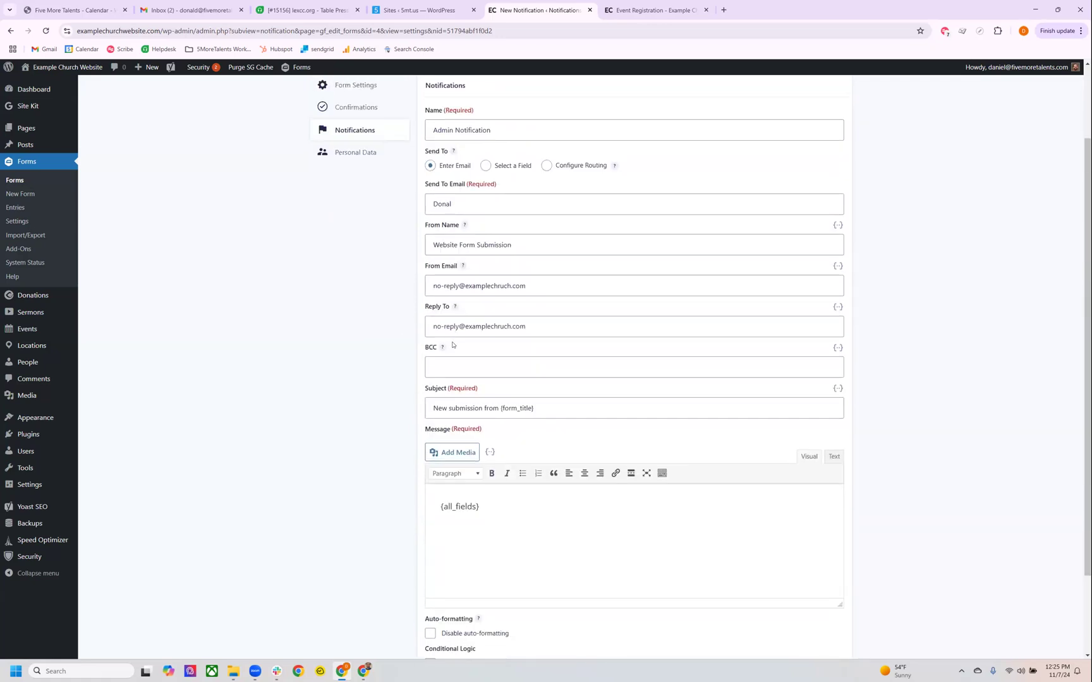
pyautogui.scroll(-1, 450, 349)
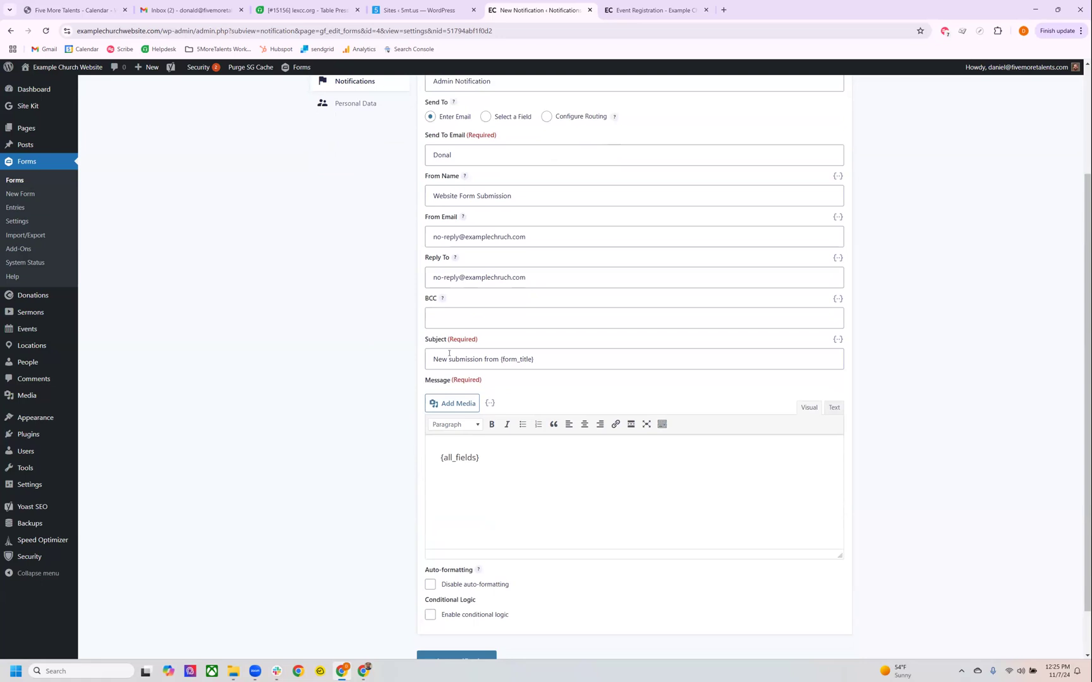
pyautogui.scroll(-1, 451, 355)
pyautogui.doubleClick(472, 309)
pyautogui.press('Left')
pyautogui.press('Left')
pyautogui.press('Left')
pyautogui.press('Left')
pyautogui.press('Left')
pyautogui.moveTo(433, 310); pyautogui.dragTo(500, 309)
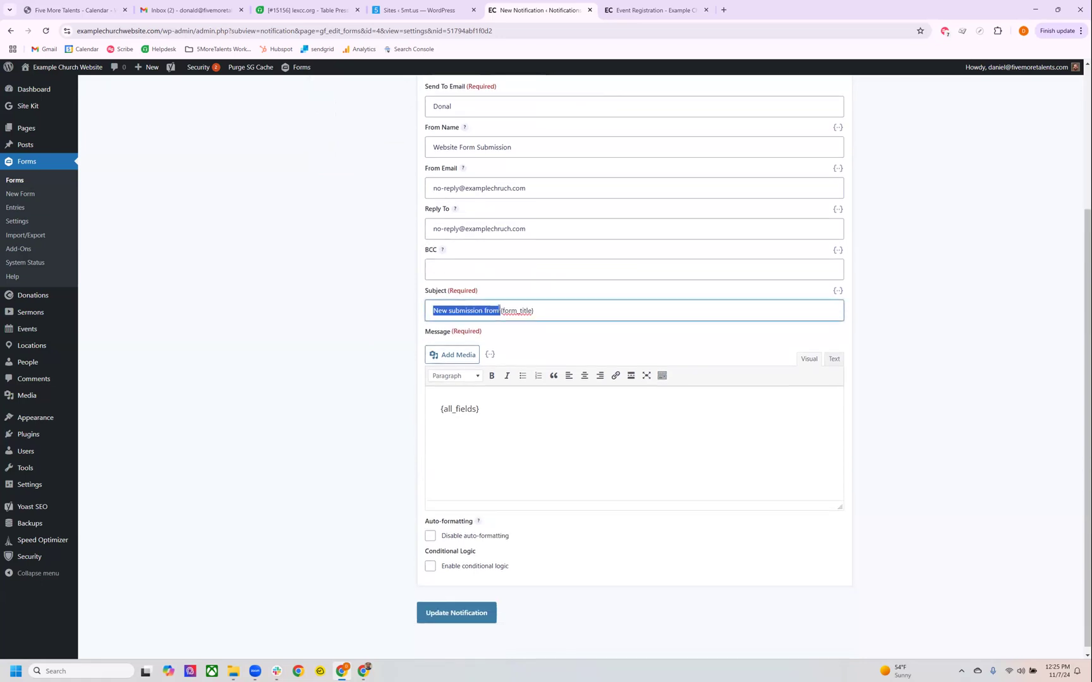
pyautogui.click(552, 309)
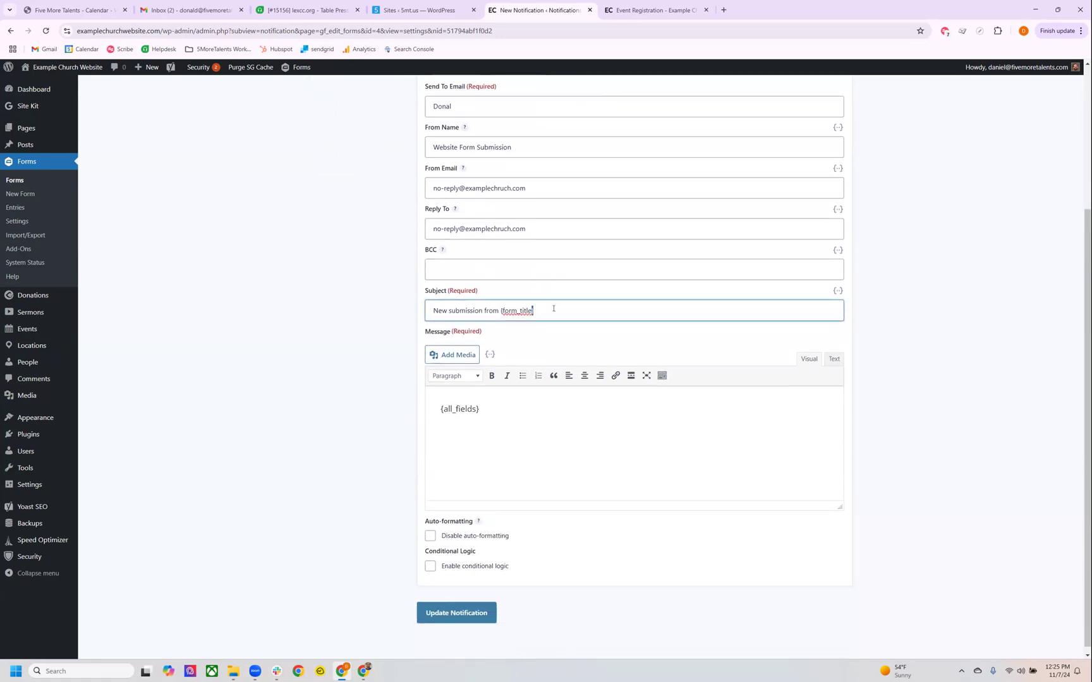
pyautogui.click(837, 291)
pyautogui.scroll(-2, 761, 378)
pyautogui.scroll(2, 761, 373)
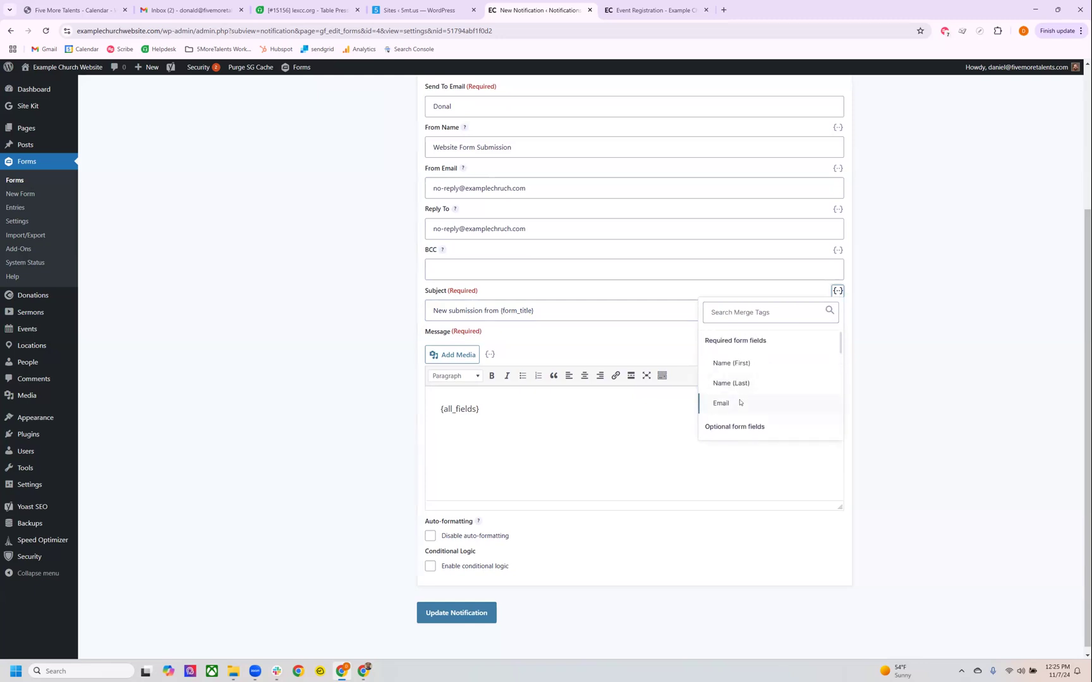
pyautogui.click(730, 362)
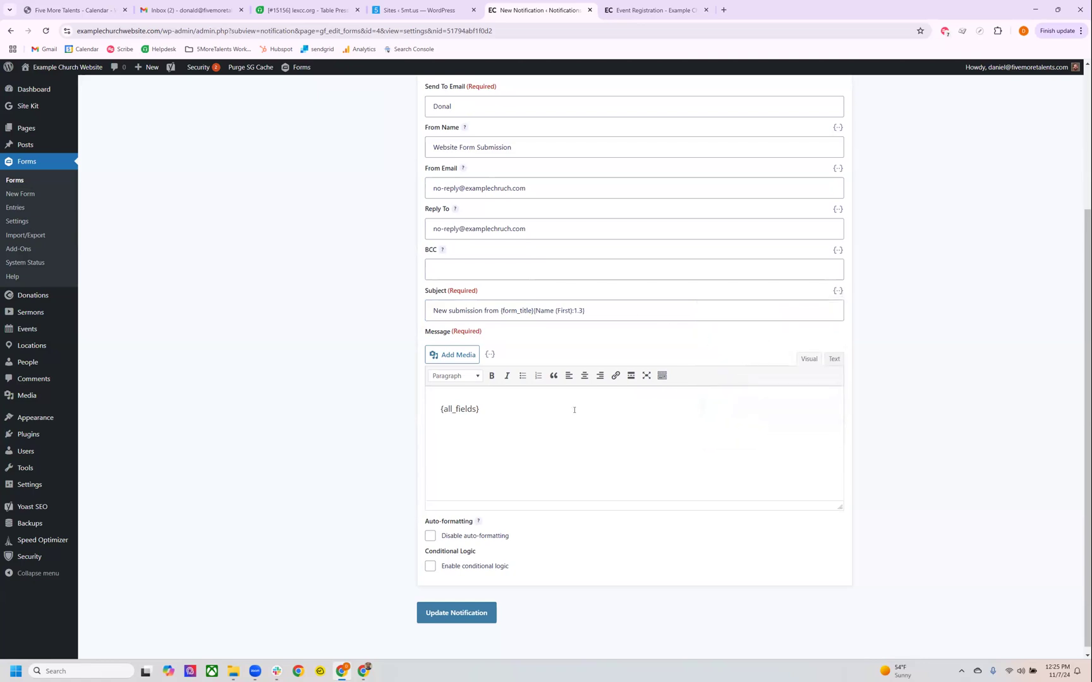
# Try to save the Admin Notification with its {all_fields} message, then return to the notifications list and discard the unsaved changes.
pyautogui.click(557, 426)
pyautogui.scroll(-1, 544, 416)
pyautogui.moveTo(443, 401); pyautogui.dragTo(431, 398)
pyautogui.click(436, 403)
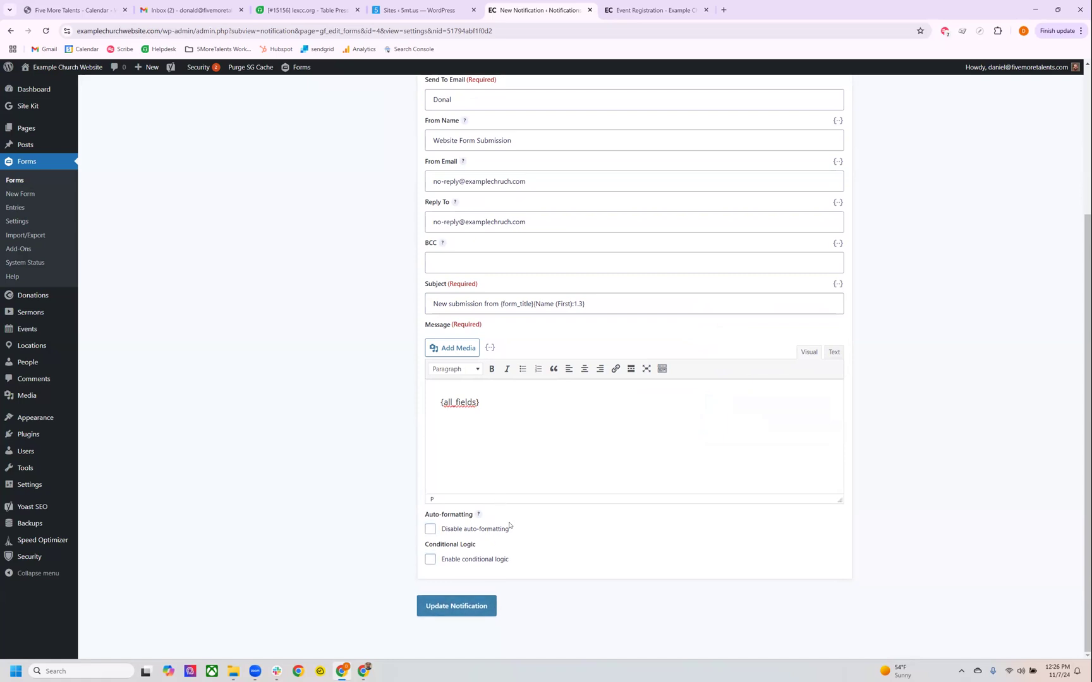
pyautogui.click(484, 612)
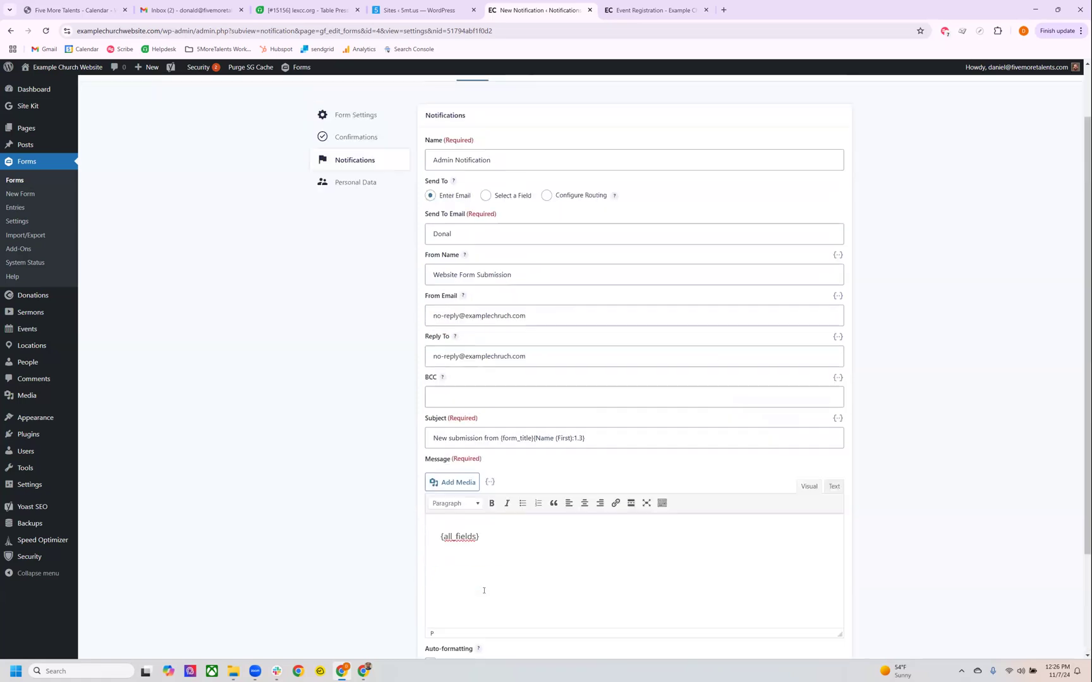
pyautogui.click(355, 226)
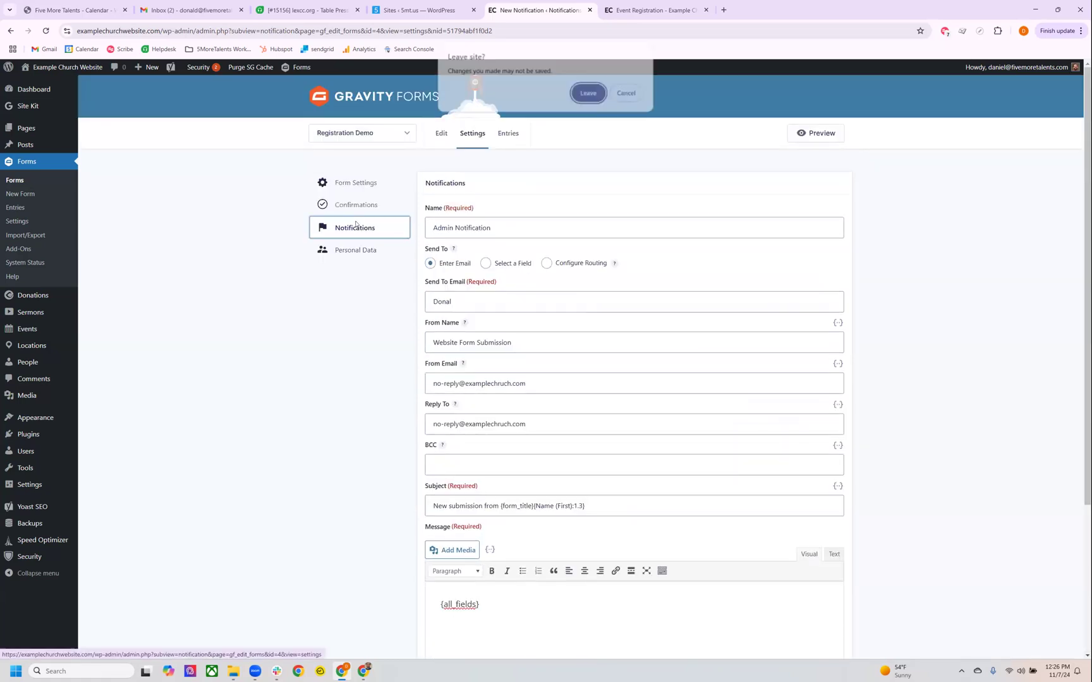
pyautogui.click(589, 95)
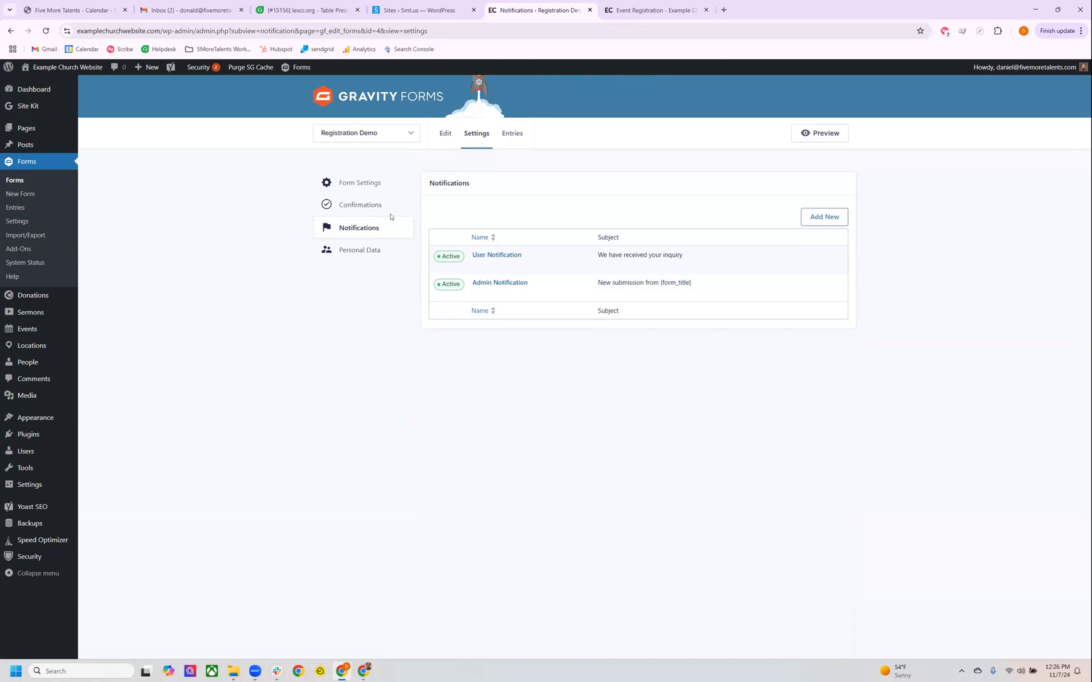
# Sort the site's pages by newest date and open the Event Registration draft for editing.
pyautogui.moveTo(33, 128)
pyautogui.click(49, 130)
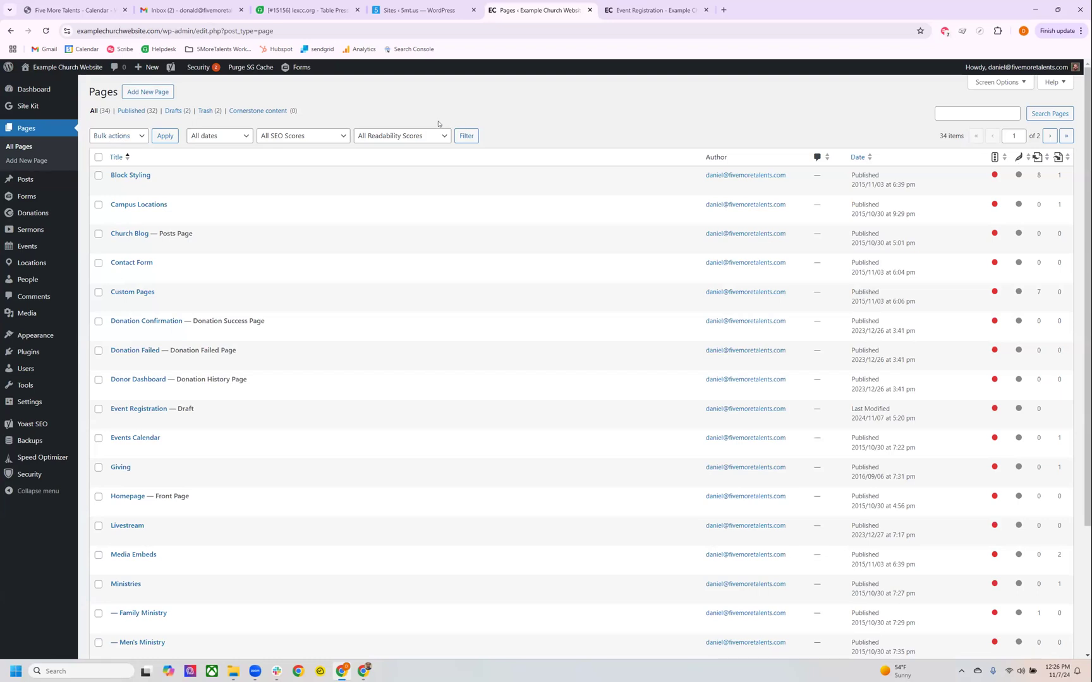
pyautogui.scroll(-3, 373, 344)
pyautogui.scroll(3, 371, 351)
pyautogui.scroll(-3, 348, 404)
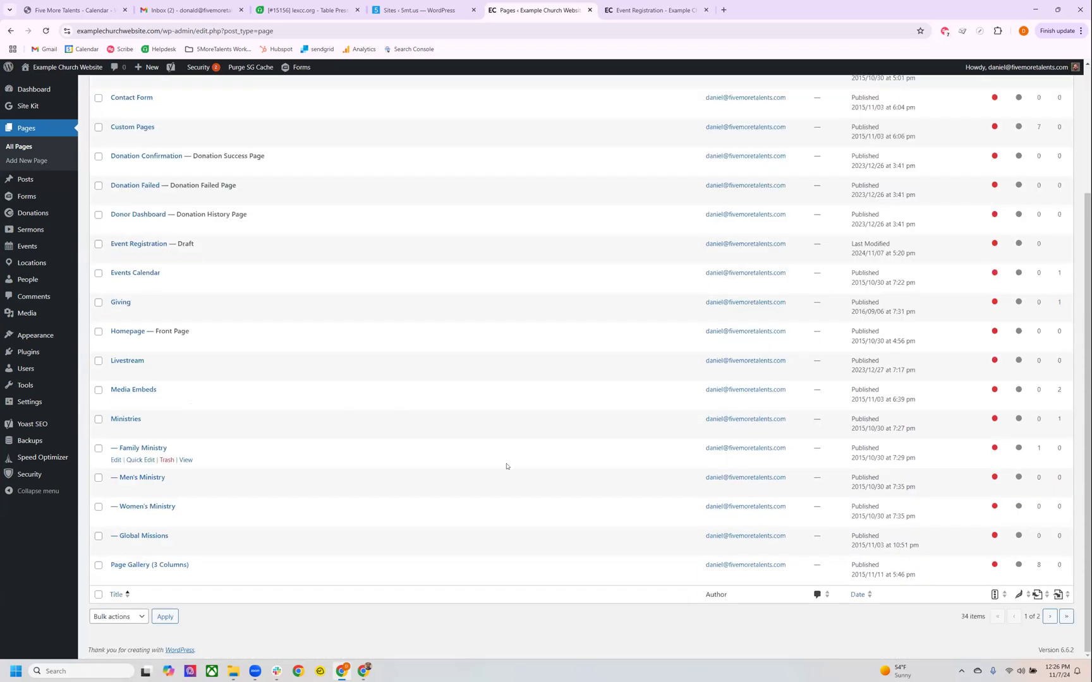
pyautogui.scroll(3, 629, 578)
pyautogui.click(859, 157)
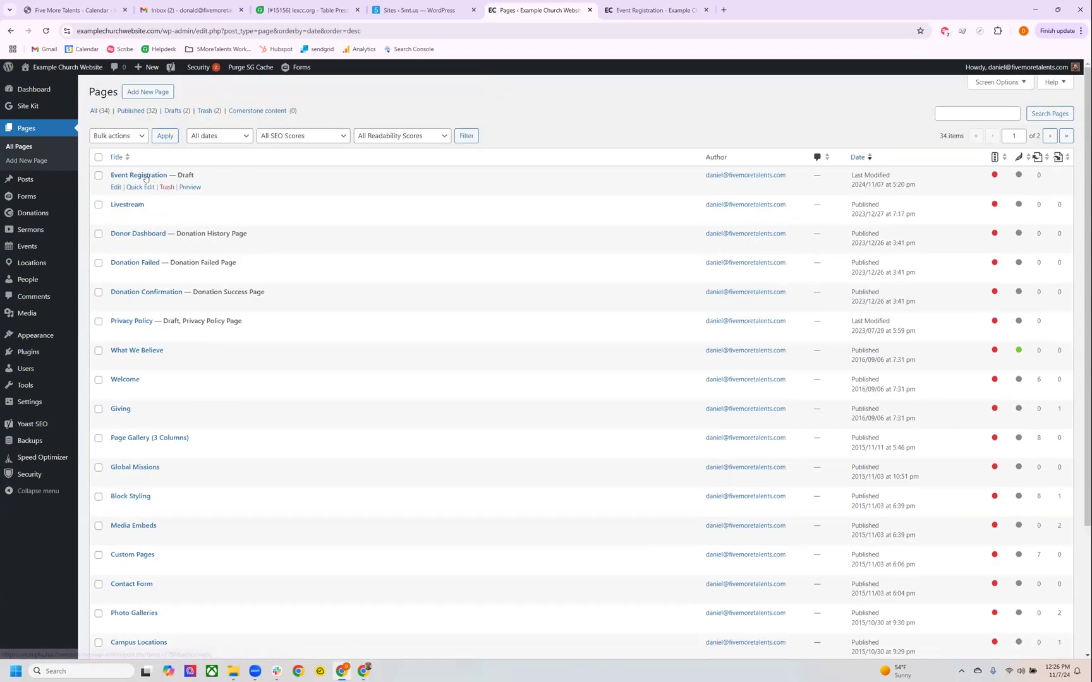
pyautogui.click(117, 188)
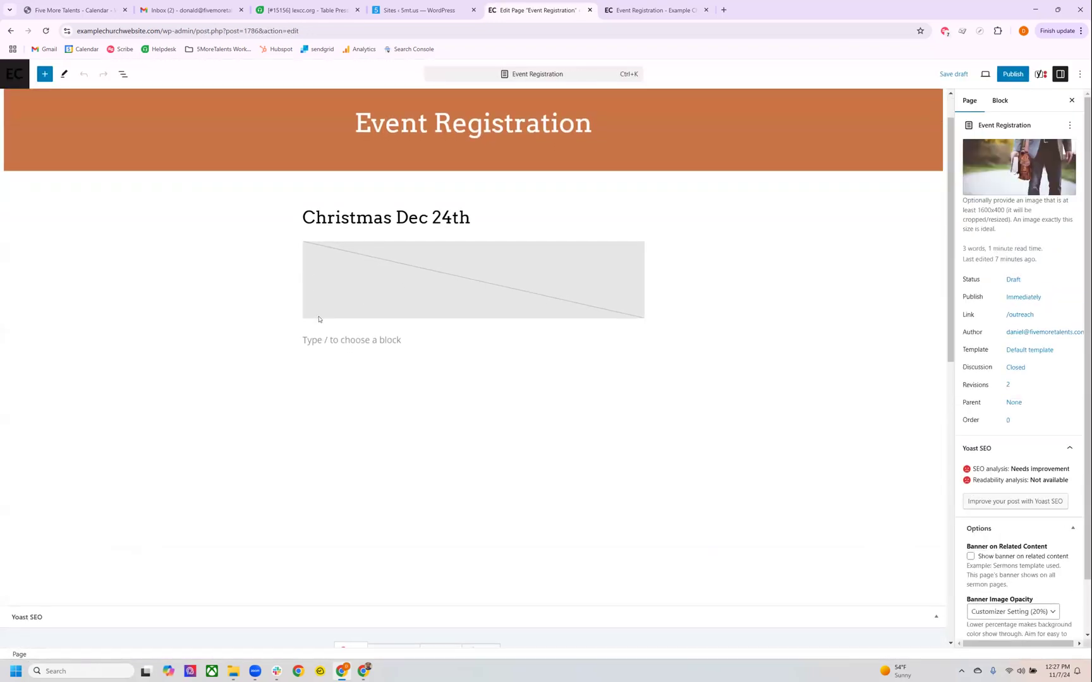
# Insert a Form block below the spacer under the Christmas Dec 24th heading and assign it the Registration Demo form.
pyautogui.click(326, 339)
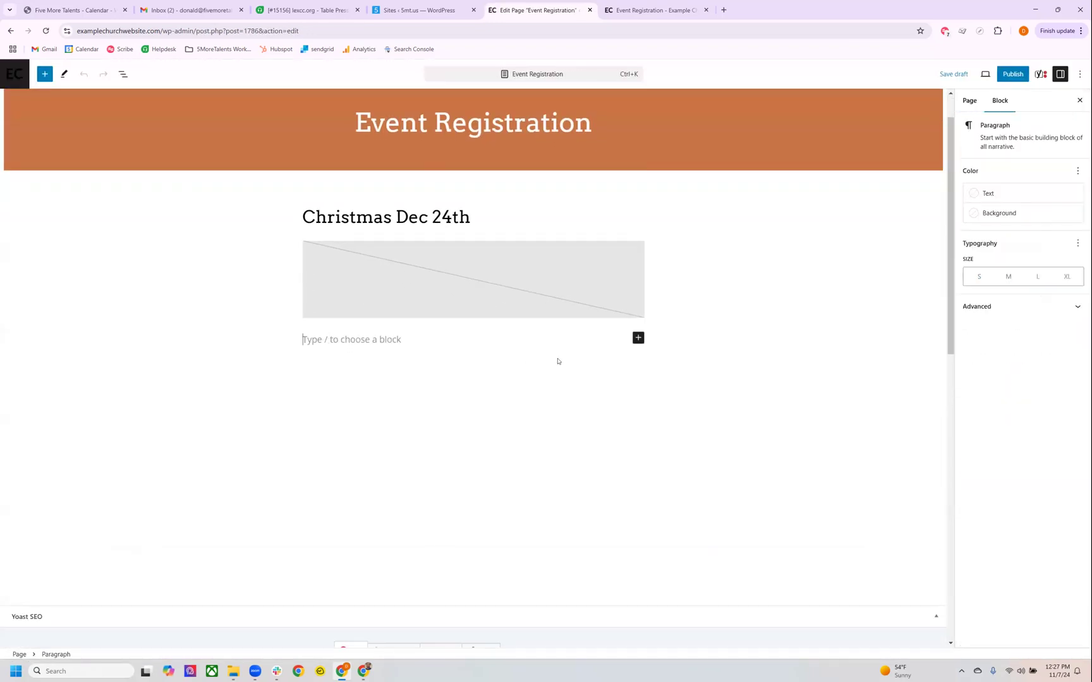
pyautogui.click(638, 338)
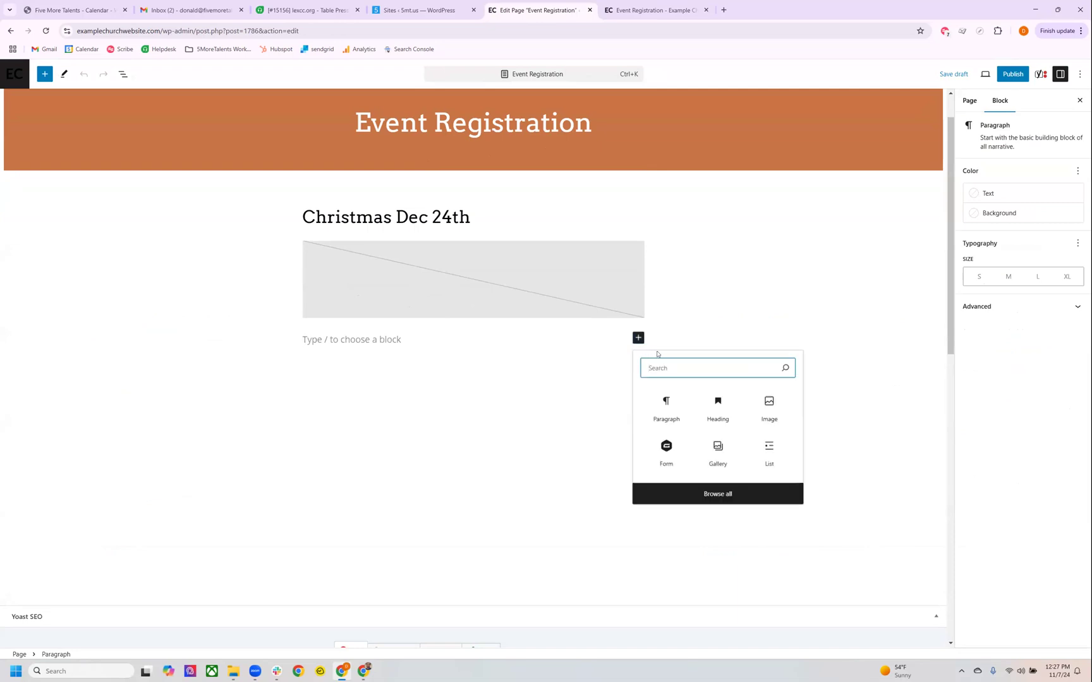
pyautogui.write('form')
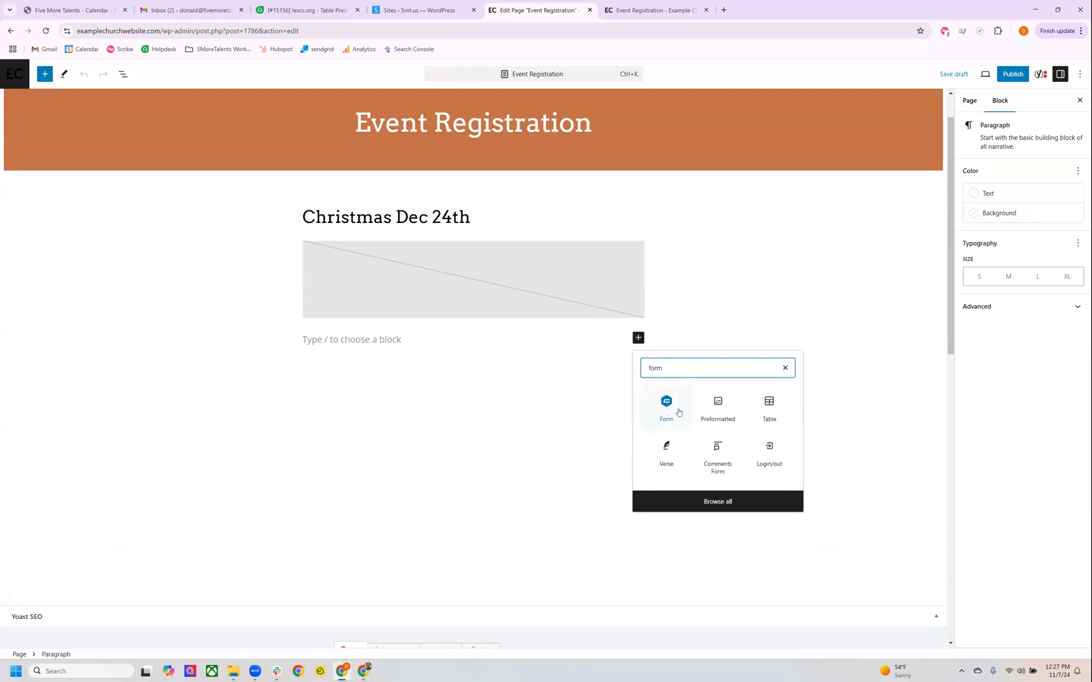
pyautogui.click(678, 412)
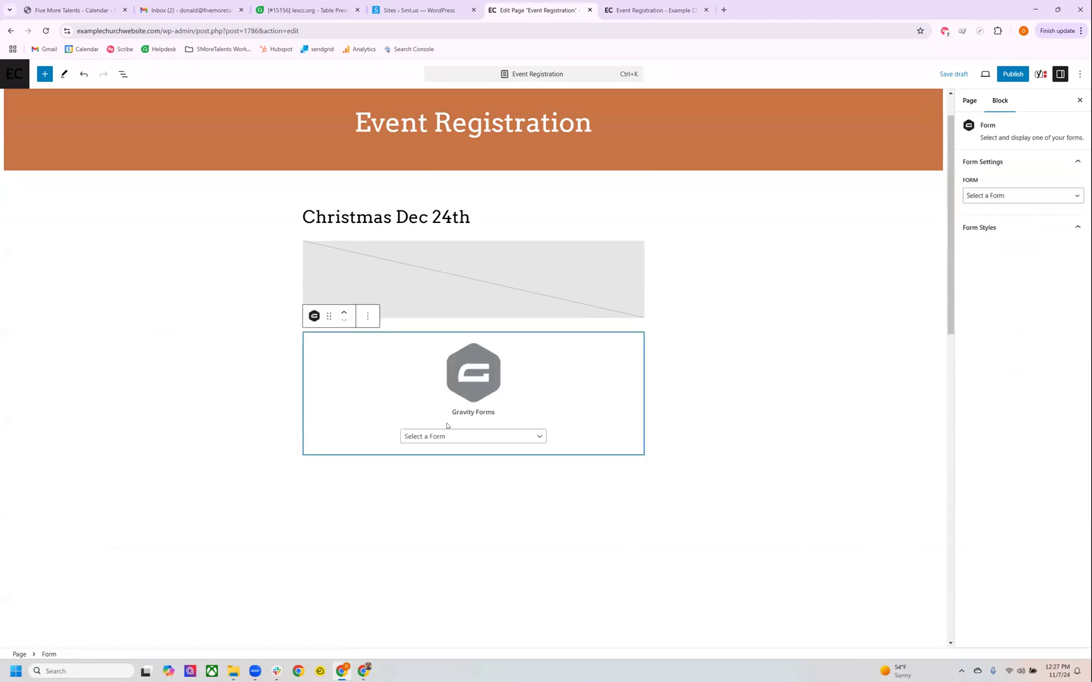
pyautogui.click(419, 441)
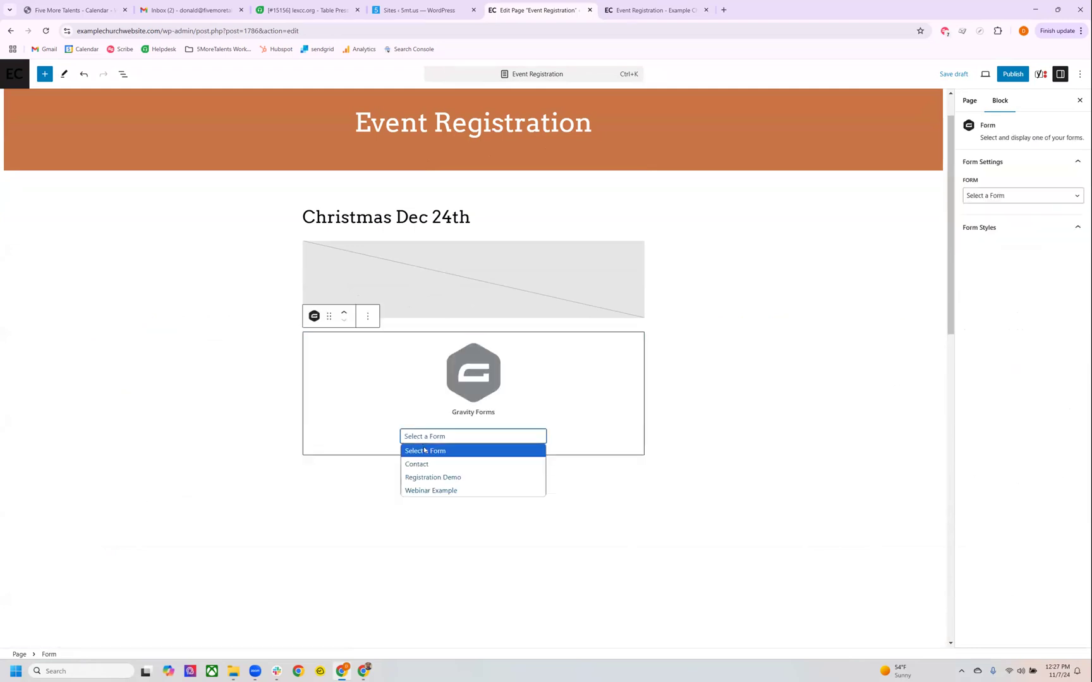
pyautogui.click(437, 479)
pyautogui.scroll(-1, 549, 436)
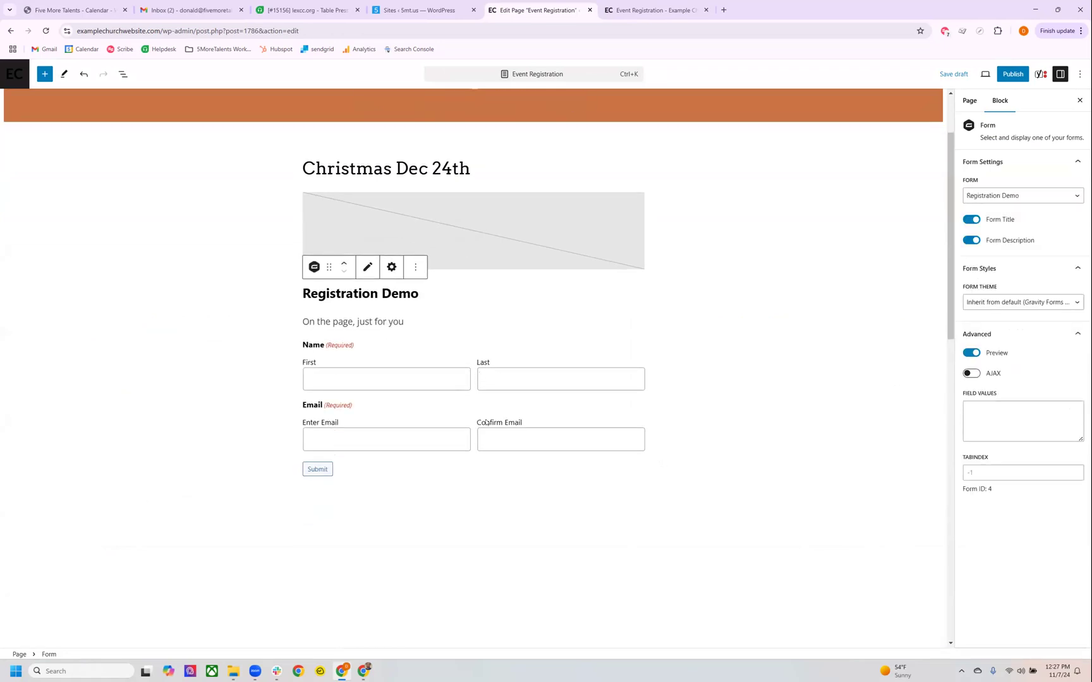
# Save the Event Registration page draft and publish it.
pyautogui.hotkey('ctrl', 's')
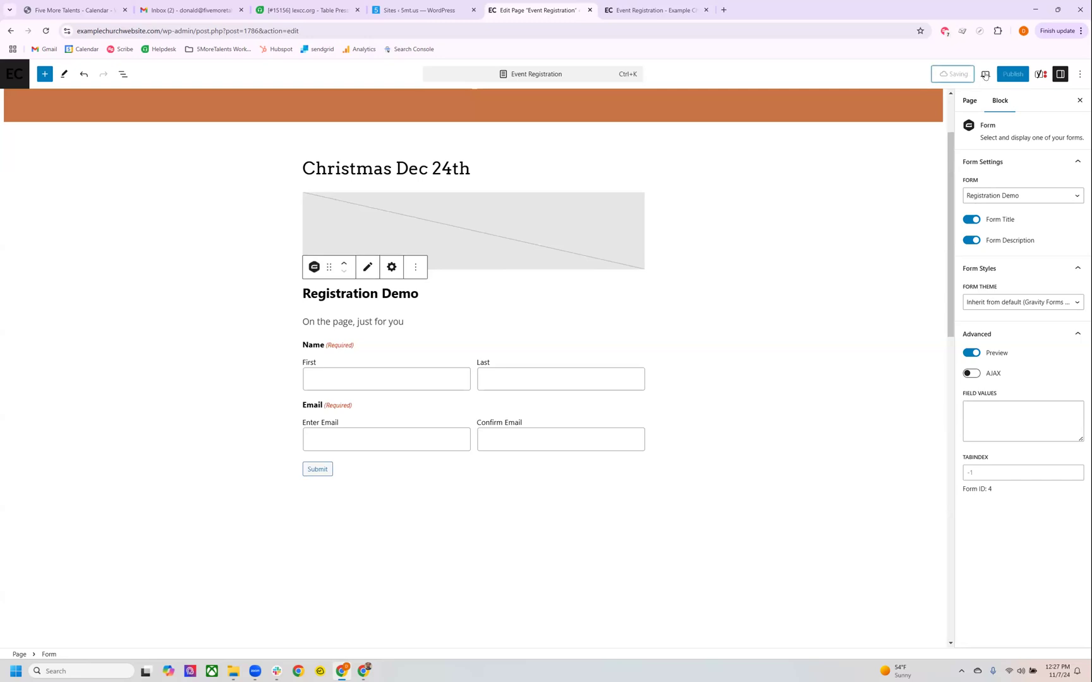
pyautogui.scroll(-3, 882, 242)
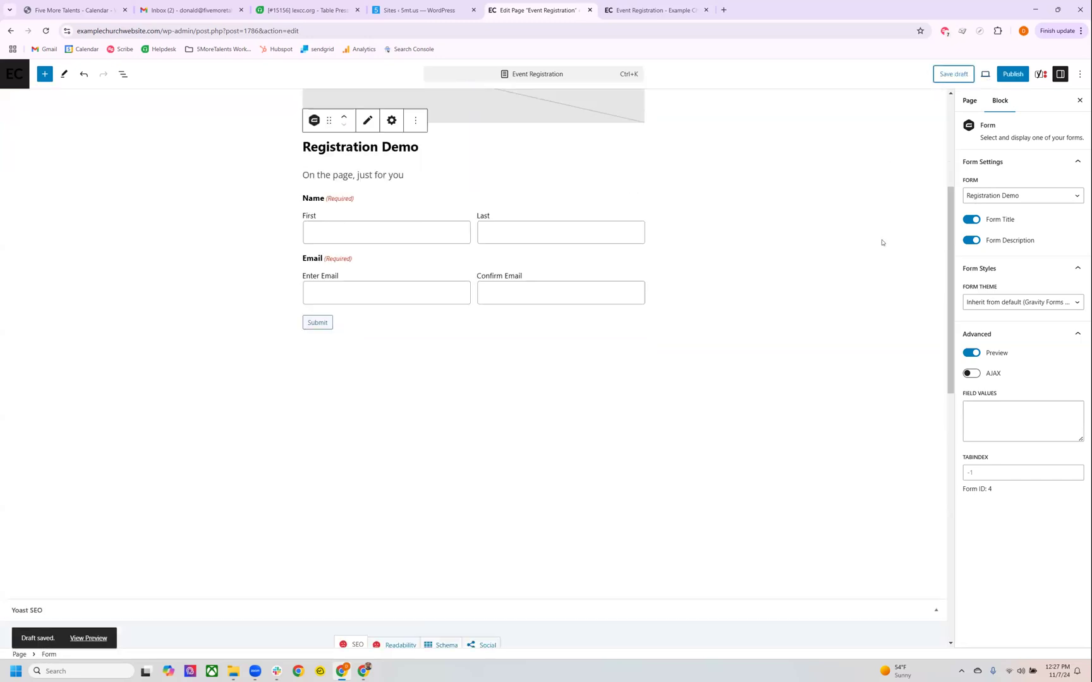
pyautogui.scroll(5, 889, 270)
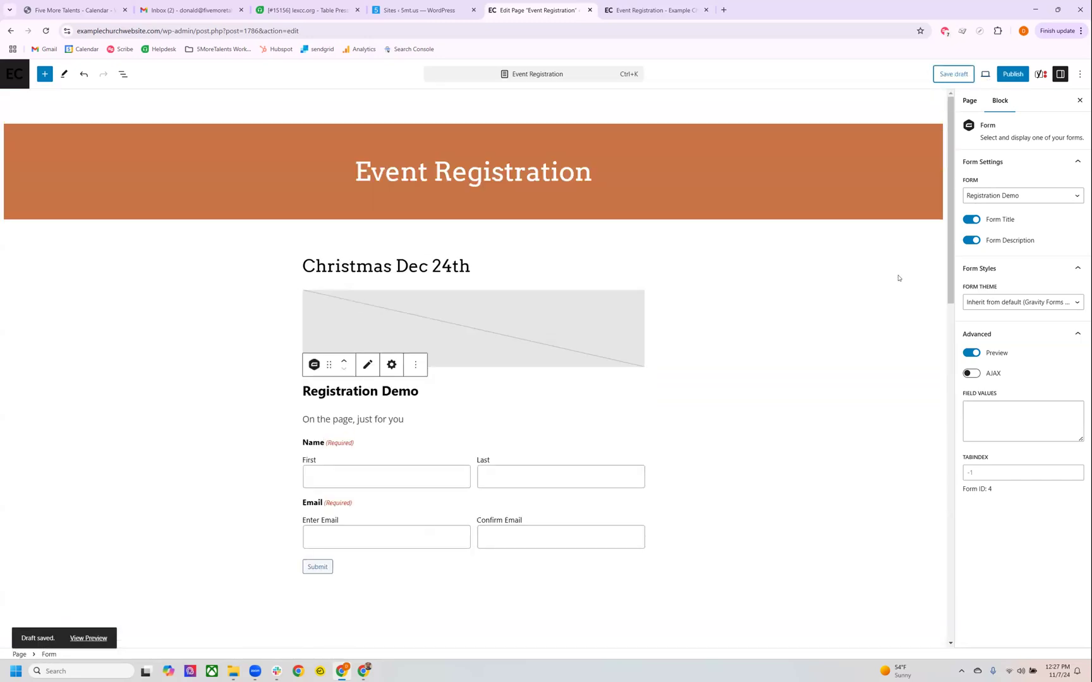
pyautogui.scroll(-2, 602, 336)
pyautogui.scroll(2, 548, 414)
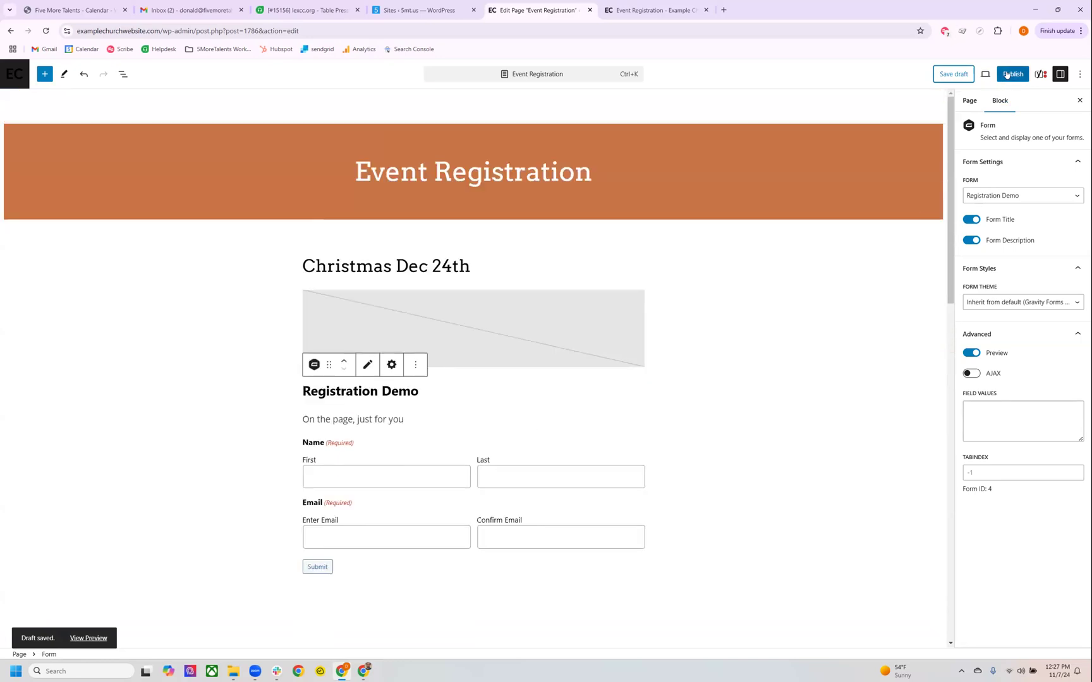
pyautogui.click(1011, 74)
pyautogui.click(1006, 76)
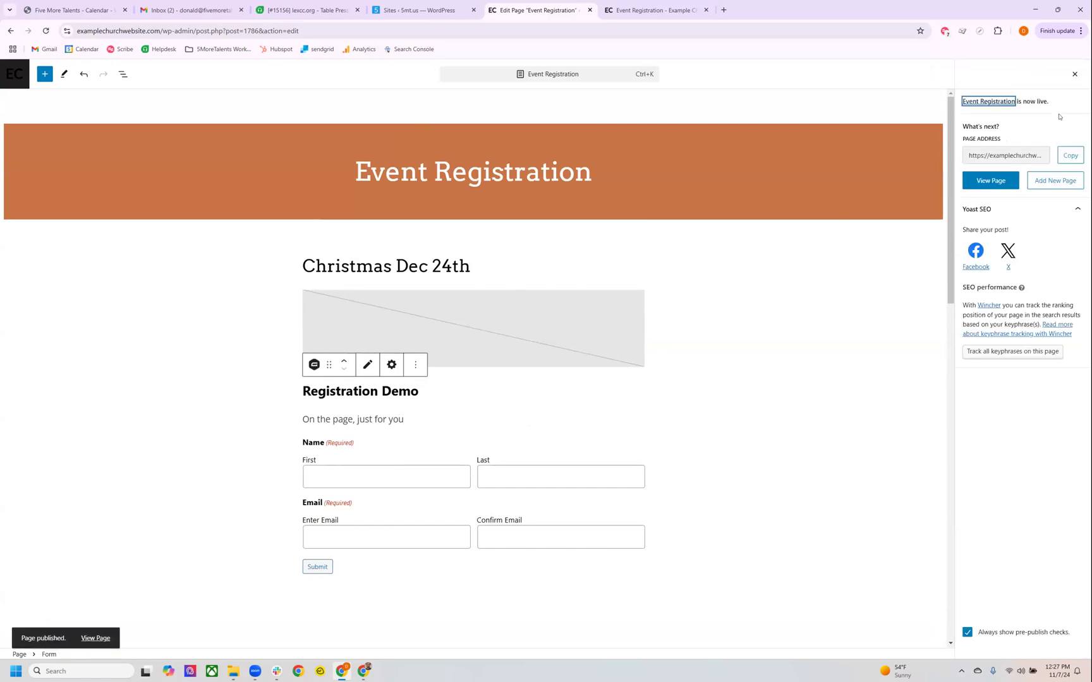
# View the live Event Registration page, return to the pages list and check the older page preview.
pyautogui.click(990, 180)
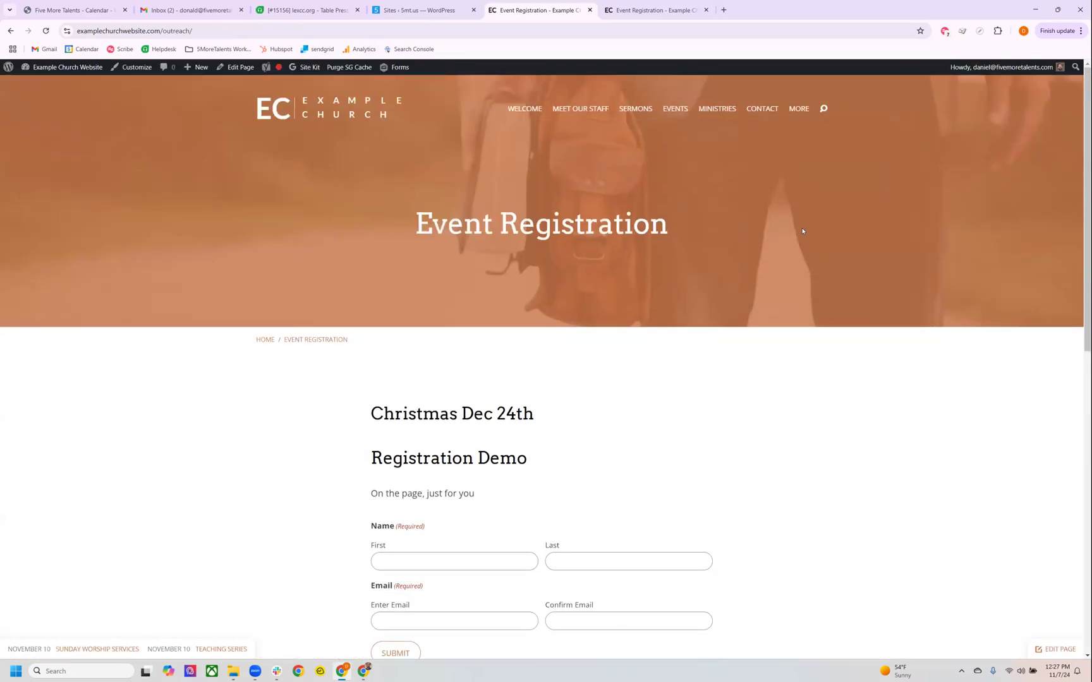
pyautogui.scroll(-2, 585, 372)
pyautogui.click(10, 31)
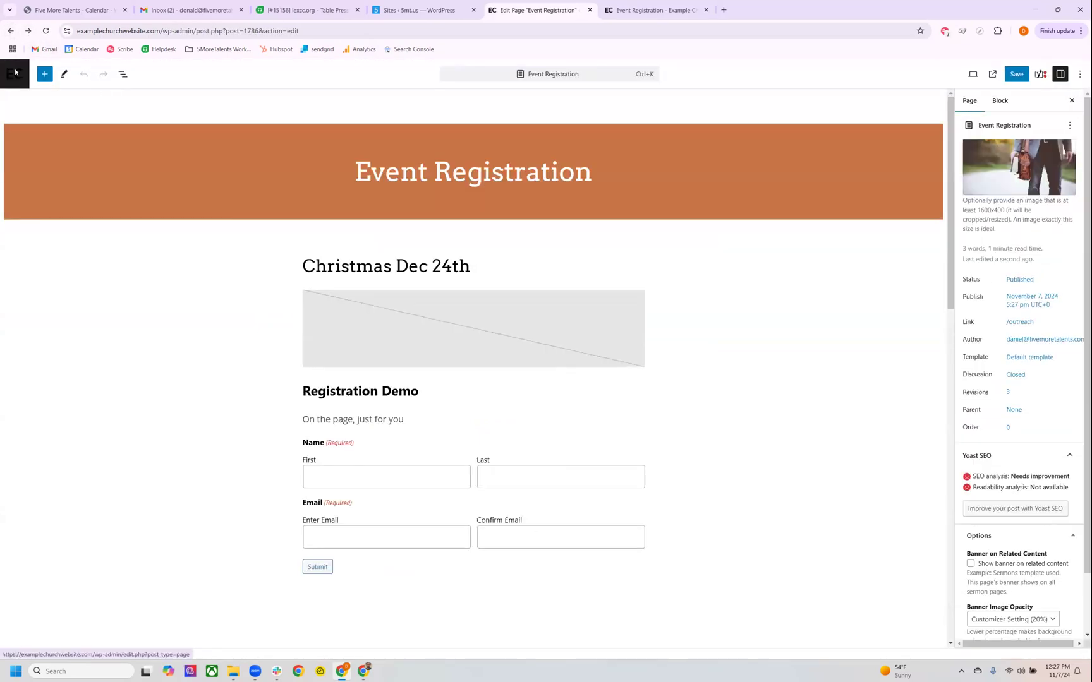
pyautogui.click(15, 72)
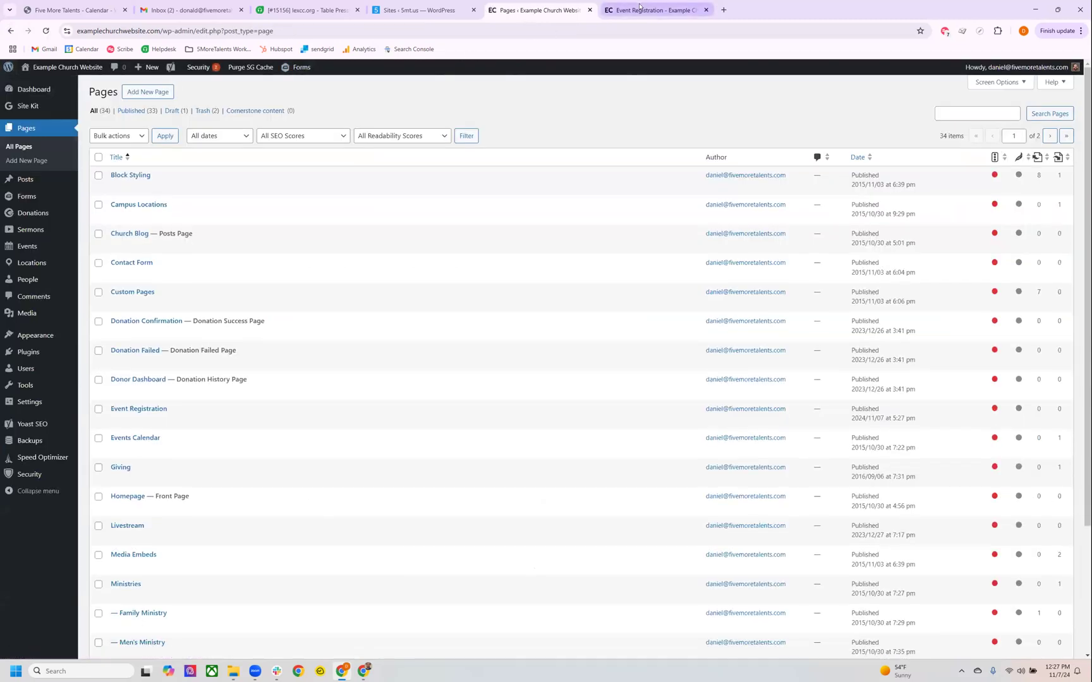
pyautogui.click(639, 8)
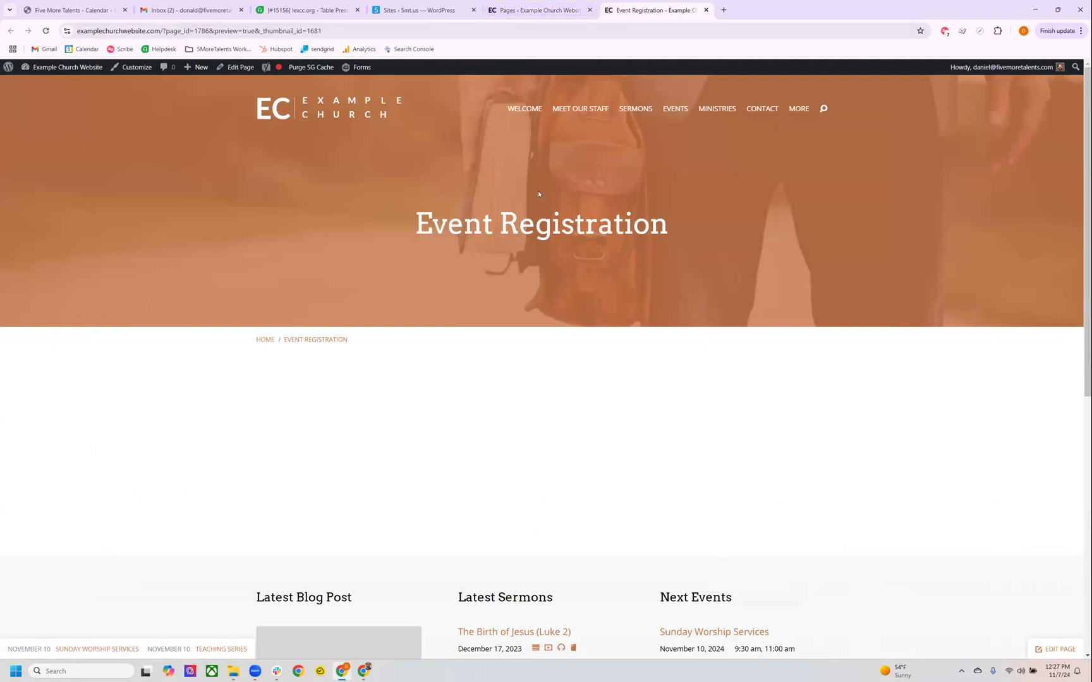
pyautogui.click(537, 10)
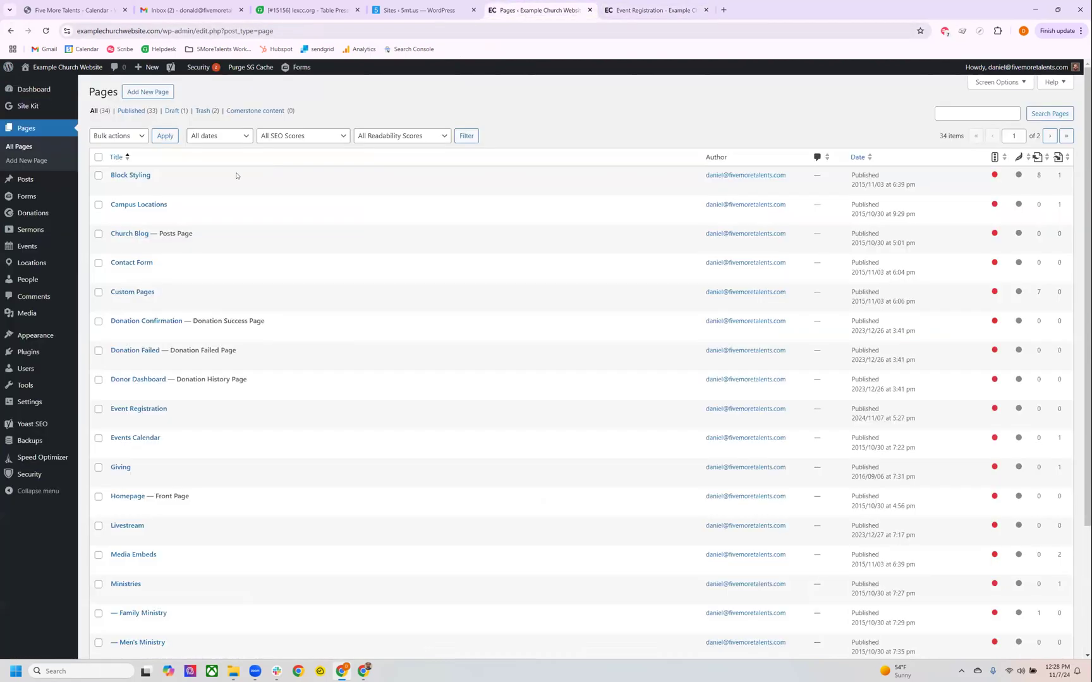
# Add the Event Registration page to the site's Header Menu.
pyautogui.moveTo(27, 198)
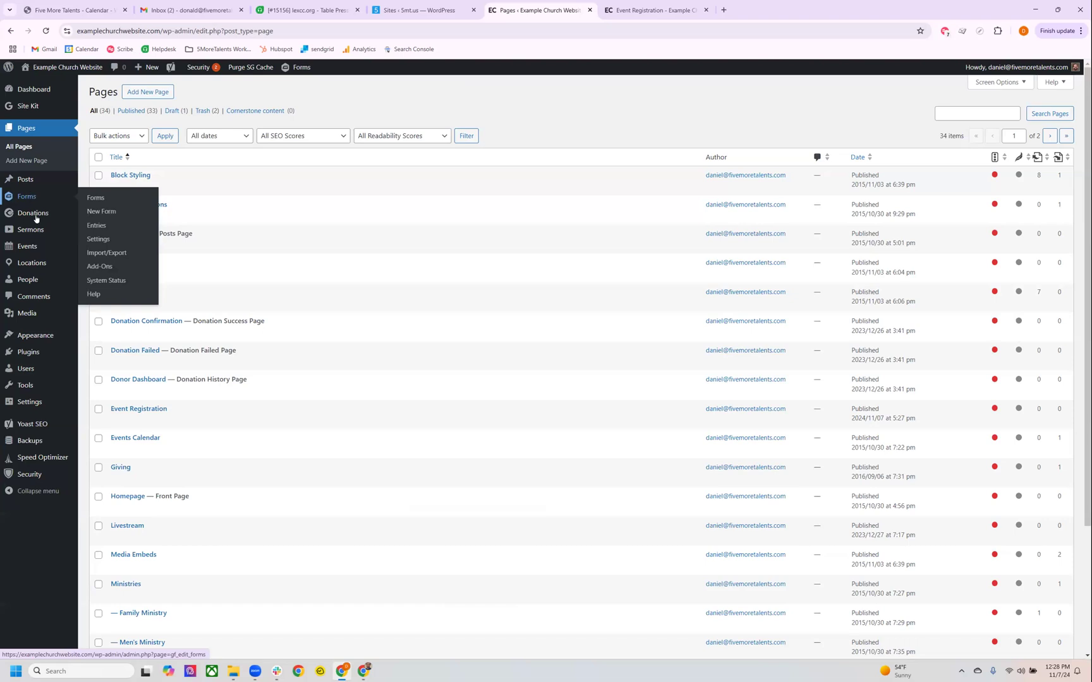
pyautogui.moveTo(37, 232)
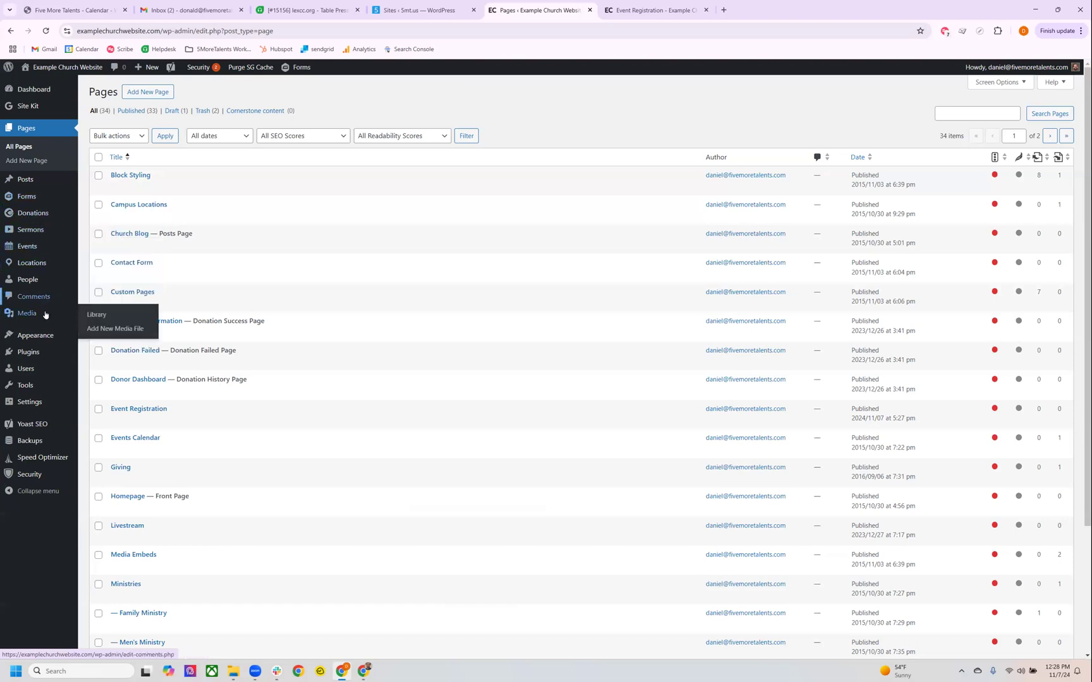
pyautogui.moveTo(45, 339)
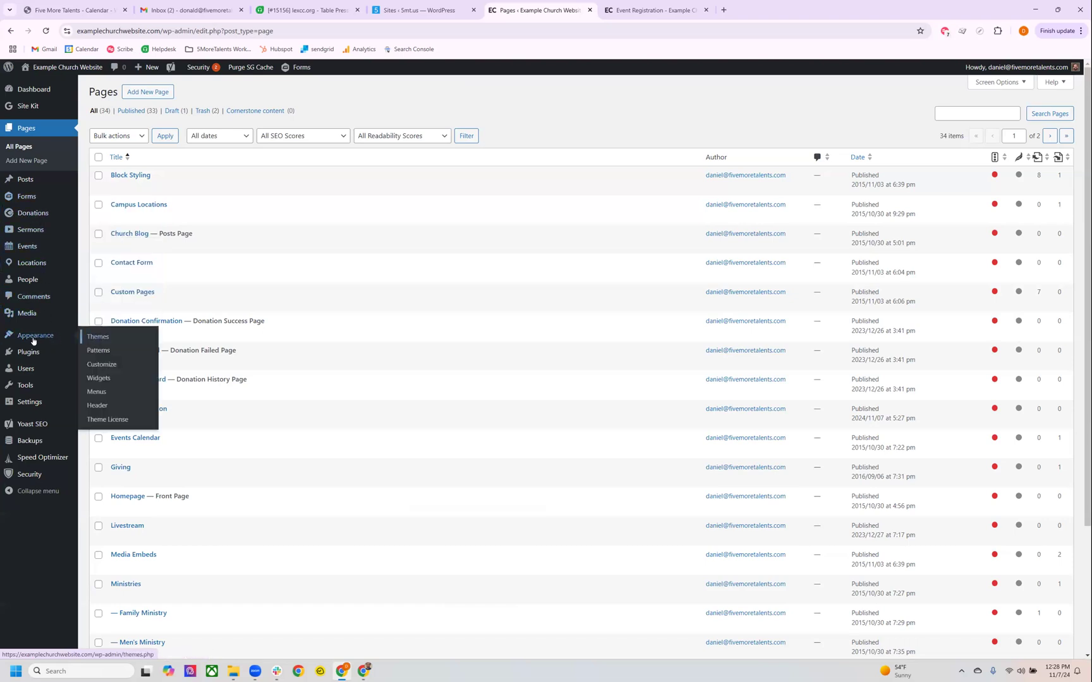
pyautogui.click(105, 396)
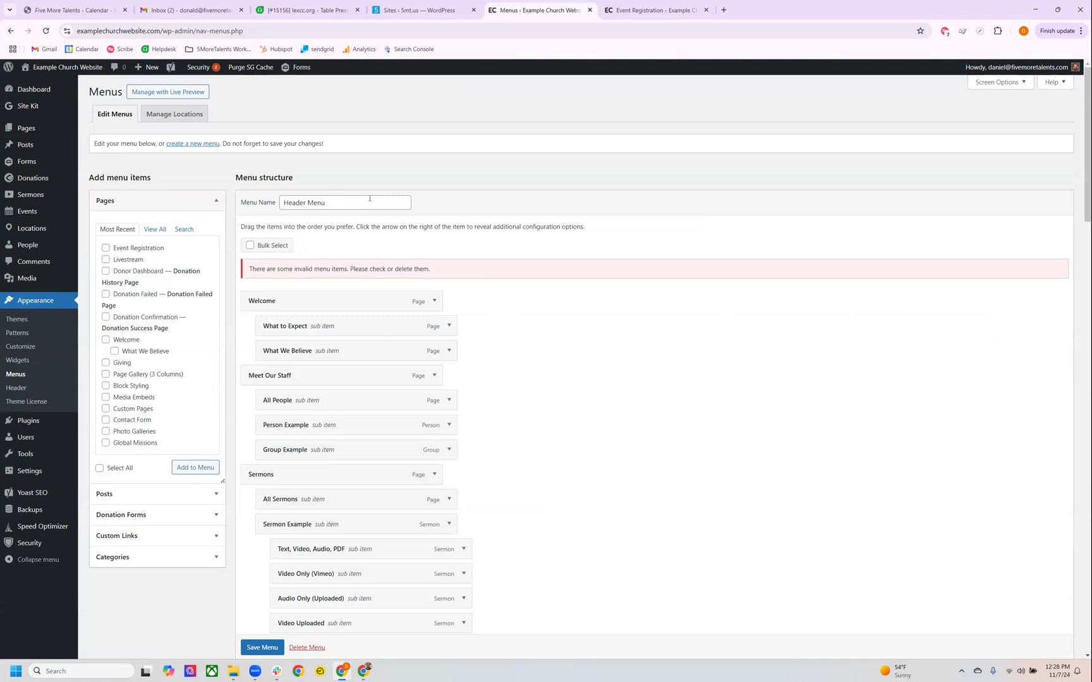
pyautogui.moveTo(369, 198); pyautogui.dragTo(277, 203)
pyautogui.click(338, 197)
pyautogui.scroll(-1, 374, 213)
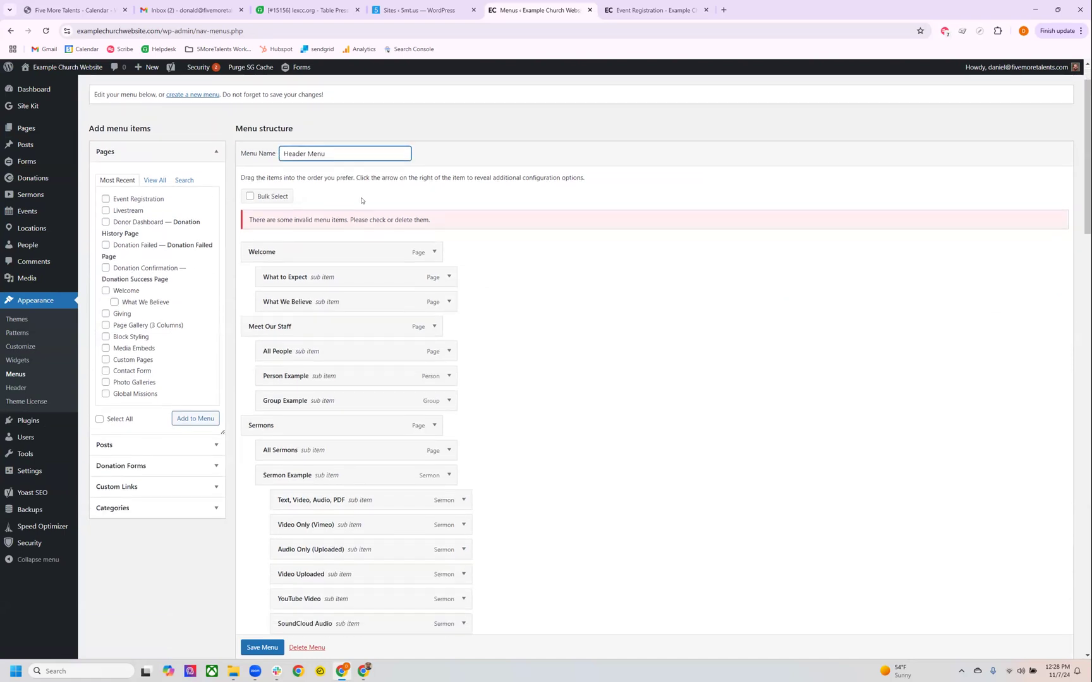
pyautogui.scroll(-1, 436, 218)
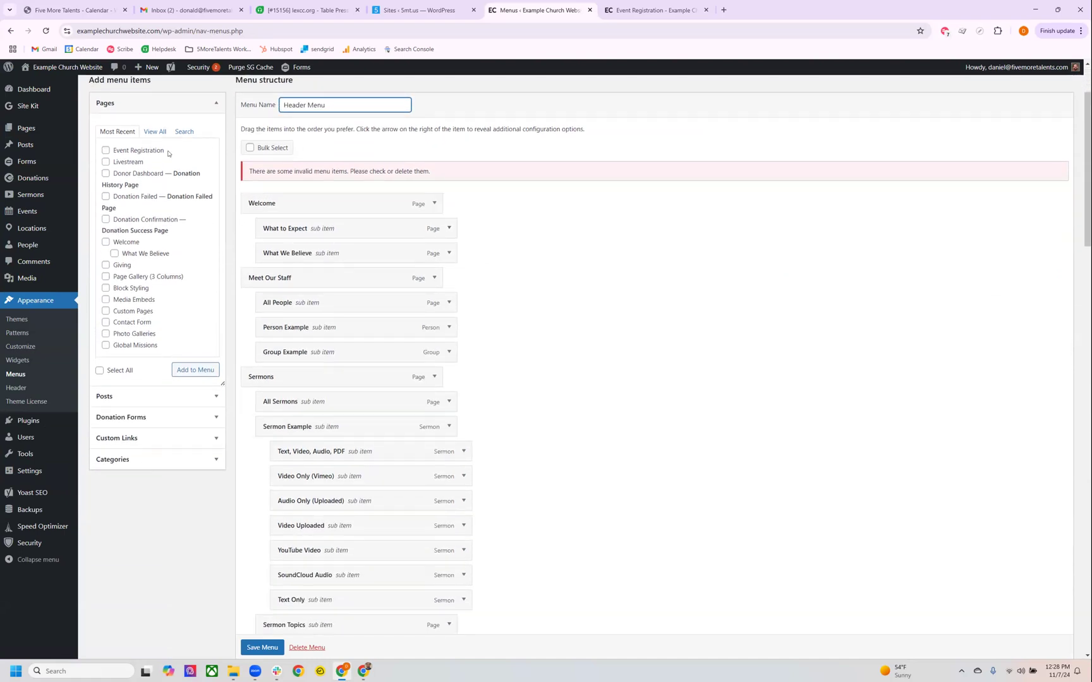
pyautogui.scroll(1, 120, 171)
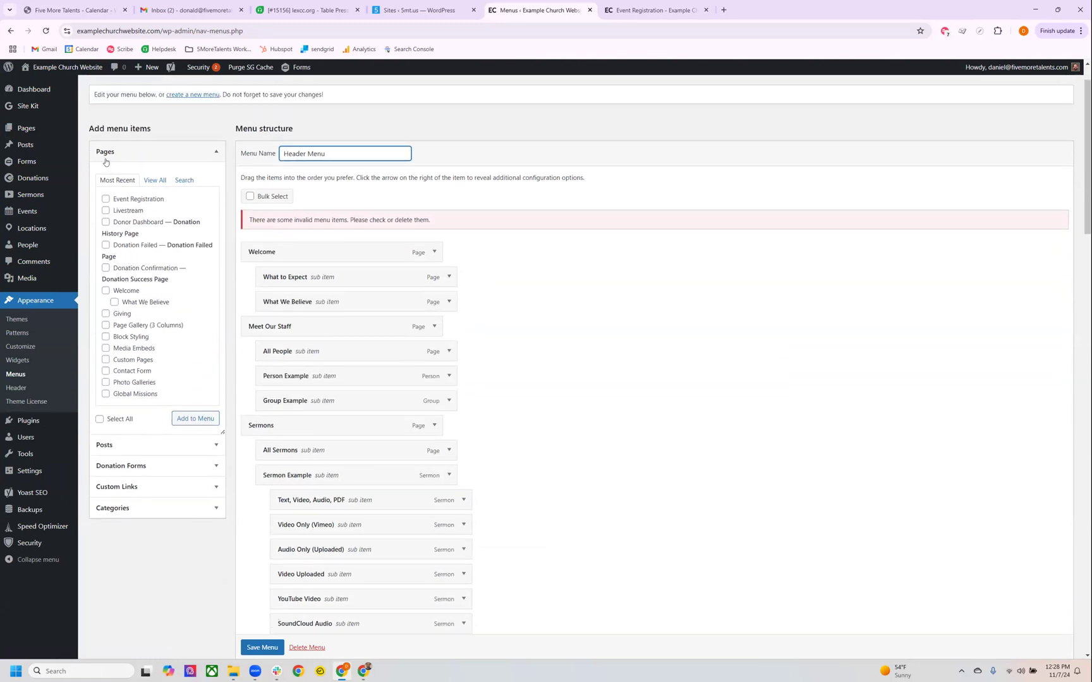
pyautogui.click(105, 199)
pyautogui.click(214, 418)
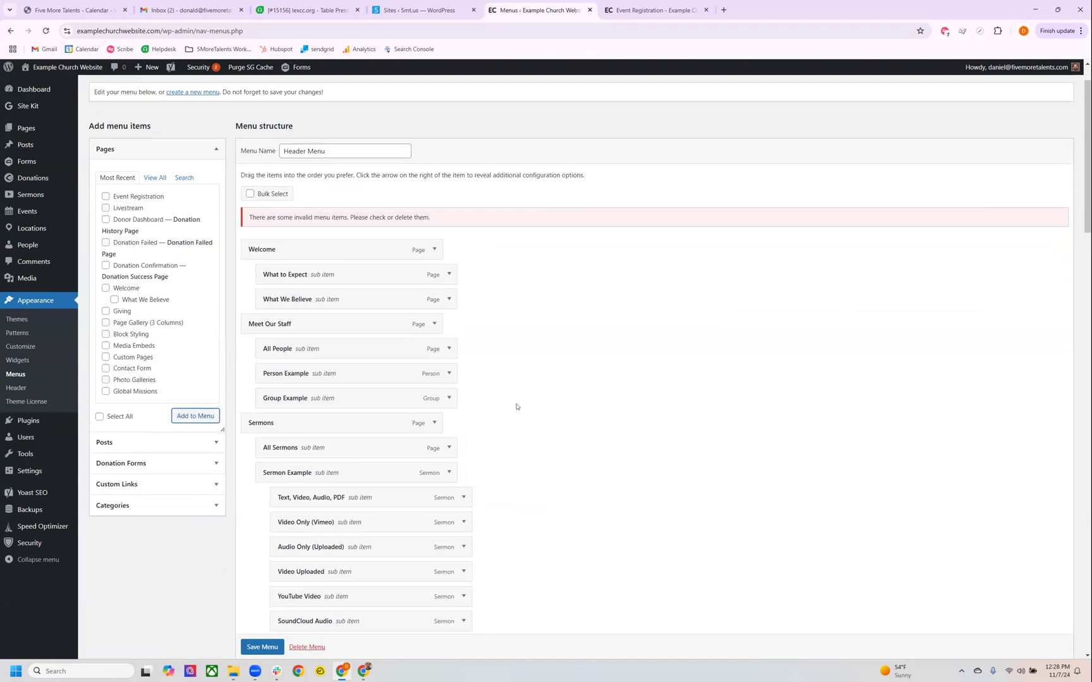
# Remove the invalid Page Title item from the end of the Header Menu structure.
pyautogui.scroll(-20, 514, 407)
pyautogui.scroll(-7, 518, 410)
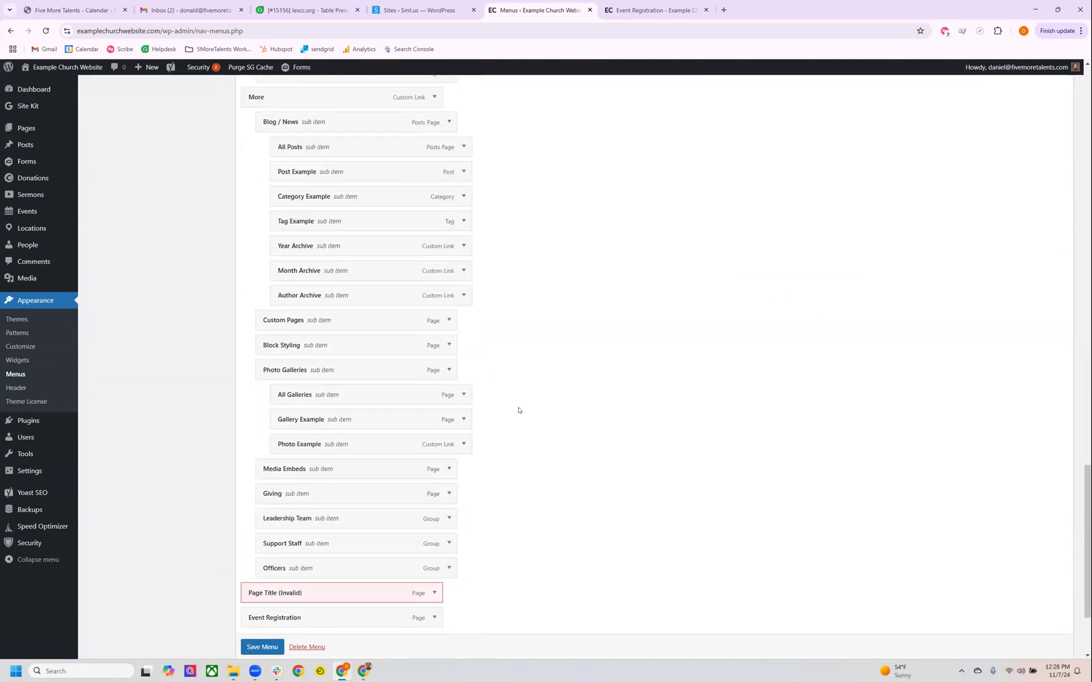
pyautogui.click(434, 460)
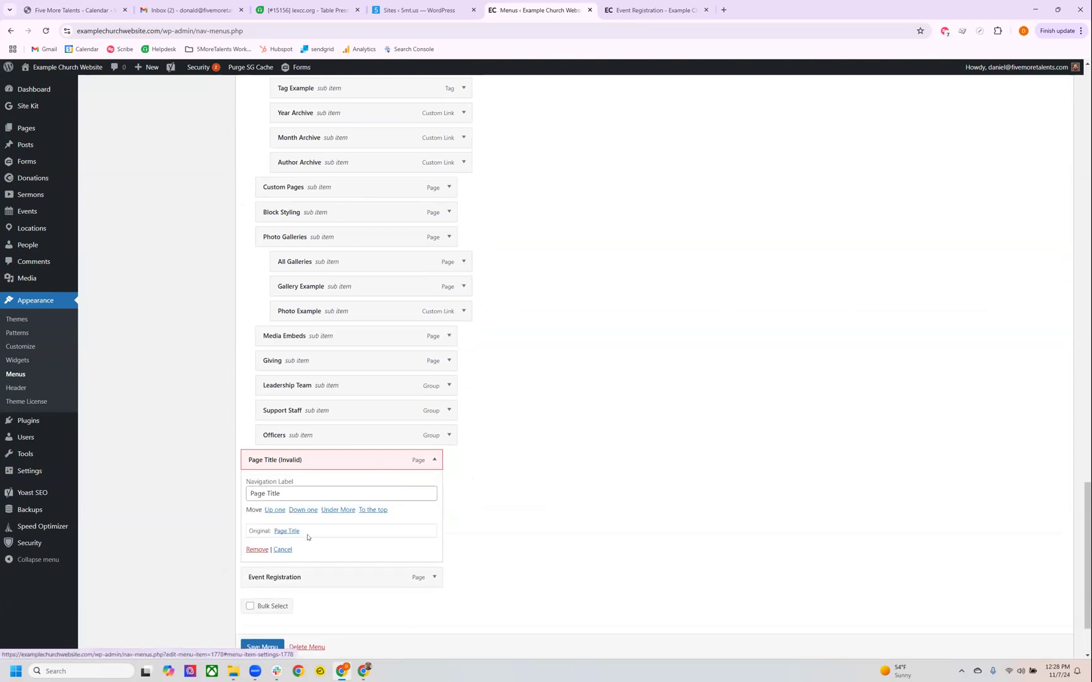
pyautogui.click(254, 549)
# Move the Event Registration menu item under Welcome as a sub item below What We Believe and save the Header Menu.
pyautogui.moveTo(363, 488); pyautogui.dragTo(356, 136)
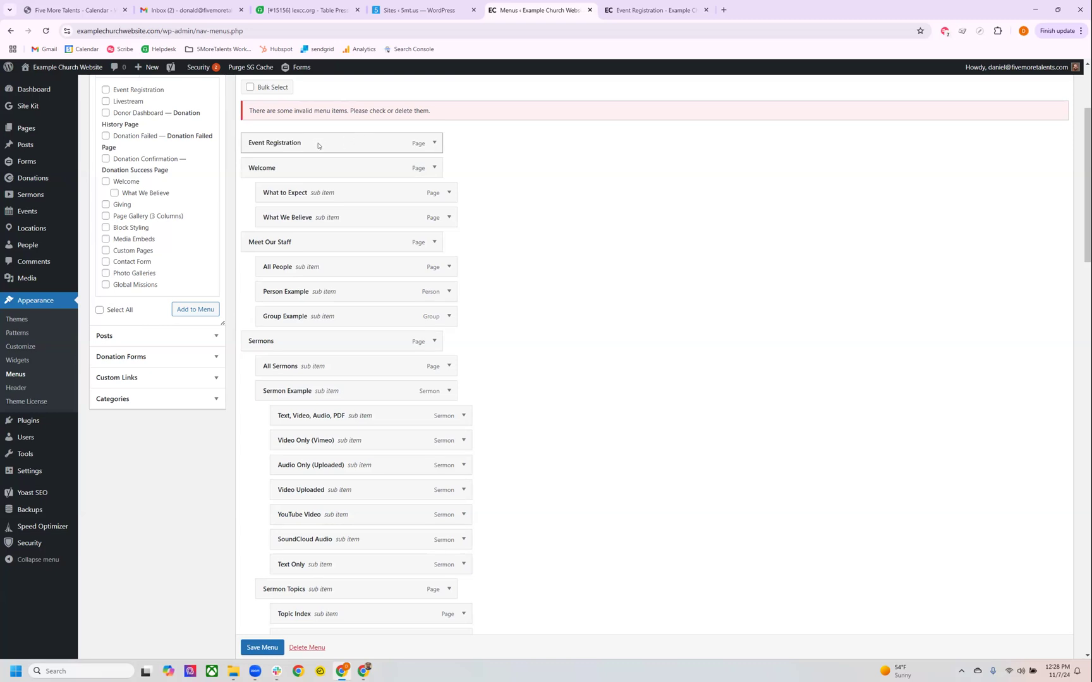
pyautogui.click(657, 11)
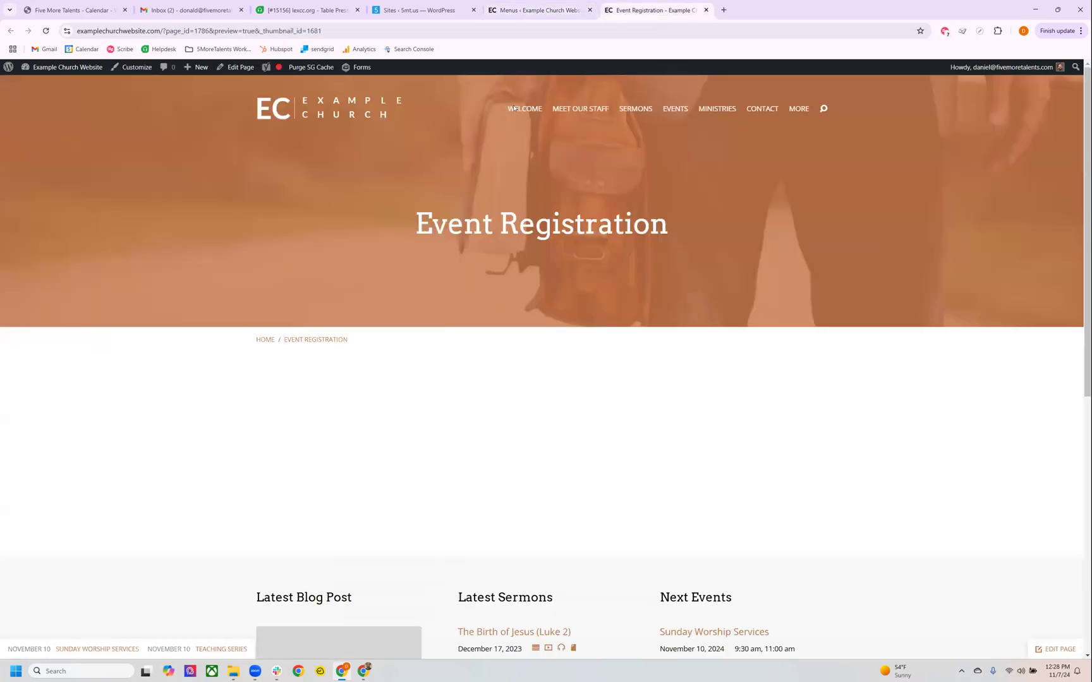
pyautogui.click(543, 12)
pyautogui.moveTo(344, 141); pyautogui.dragTo(354, 218)
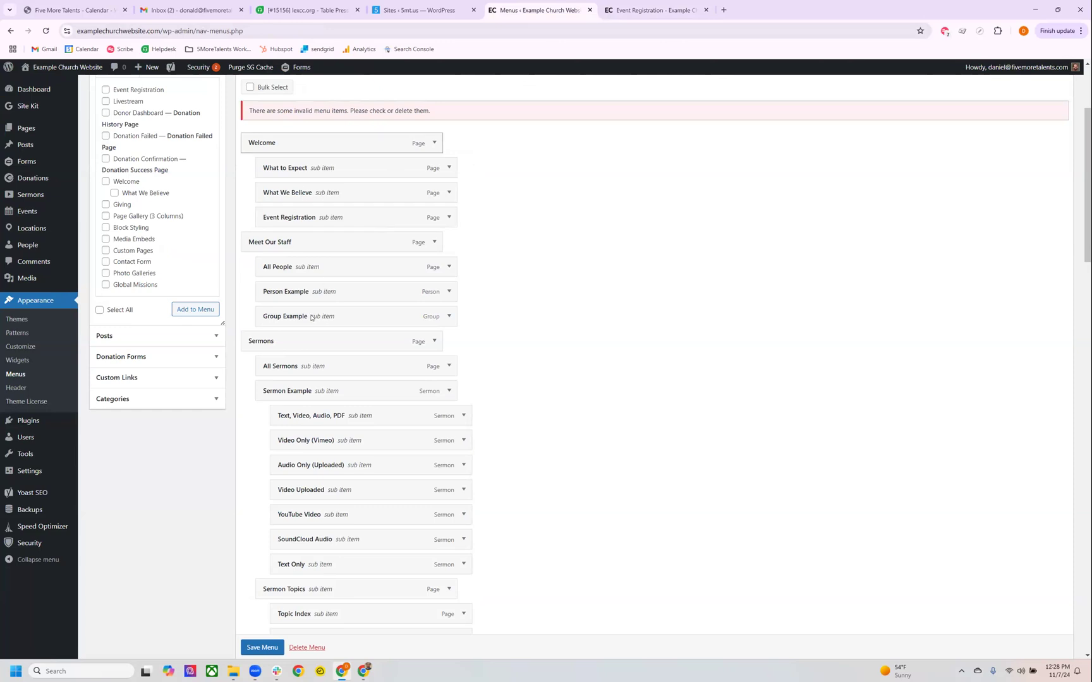
pyautogui.click(263, 651)
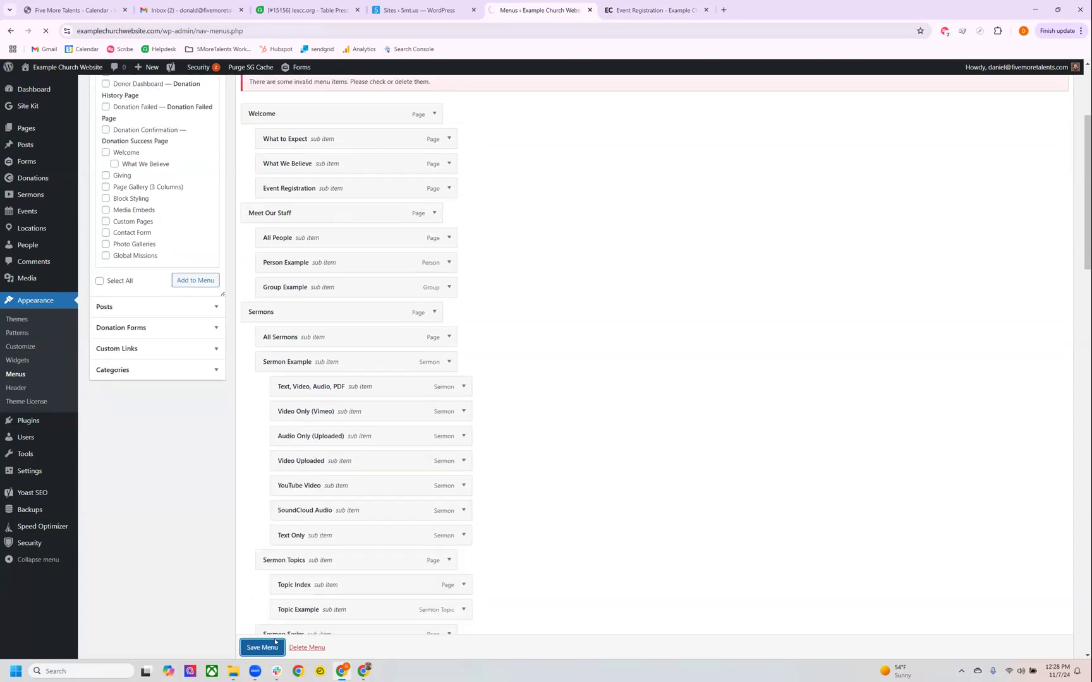
# Reload the live Event Registration page and check the sub items under Welcome in its navigation.
pyautogui.click(651, 10)
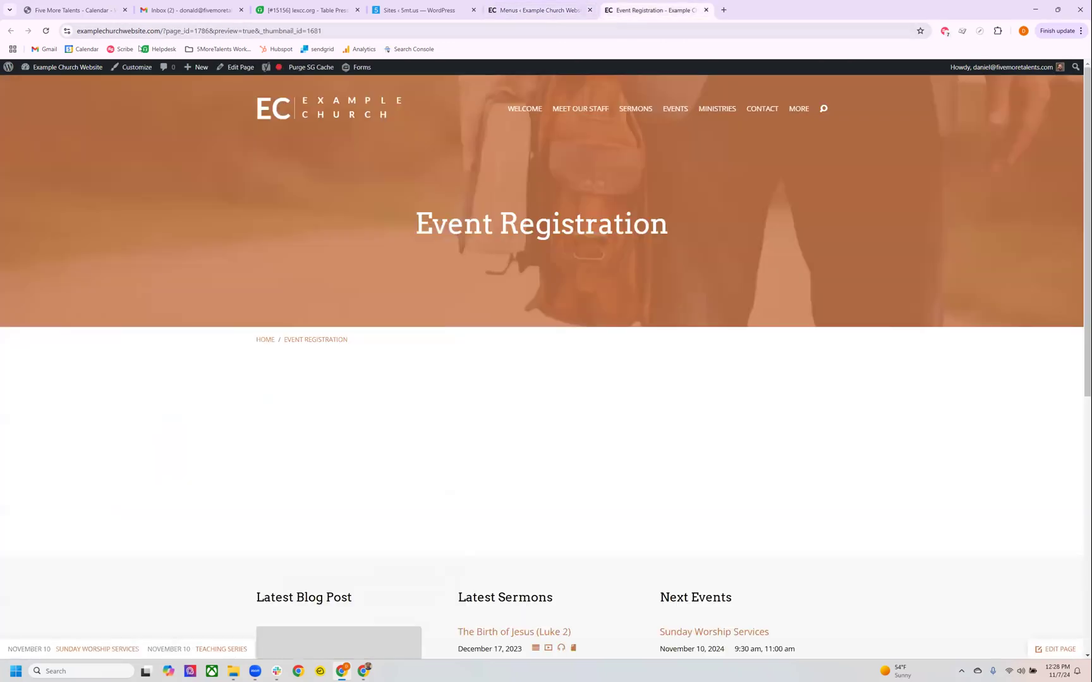
pyautogui.click(46, 30)
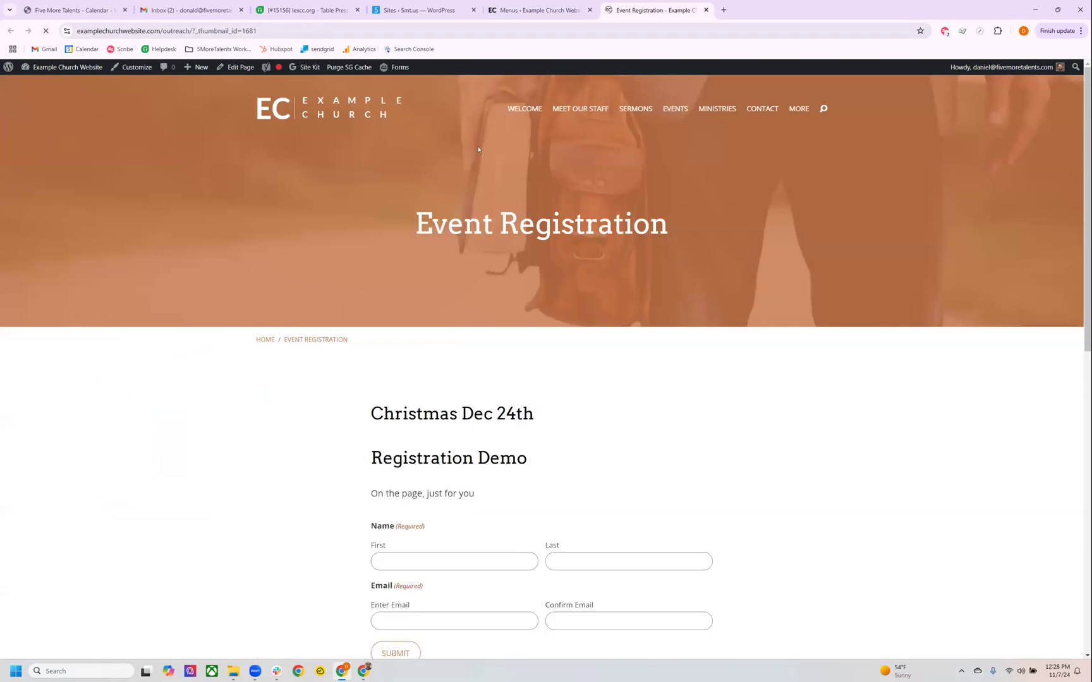
pyautogui.moveTo(515, 113)
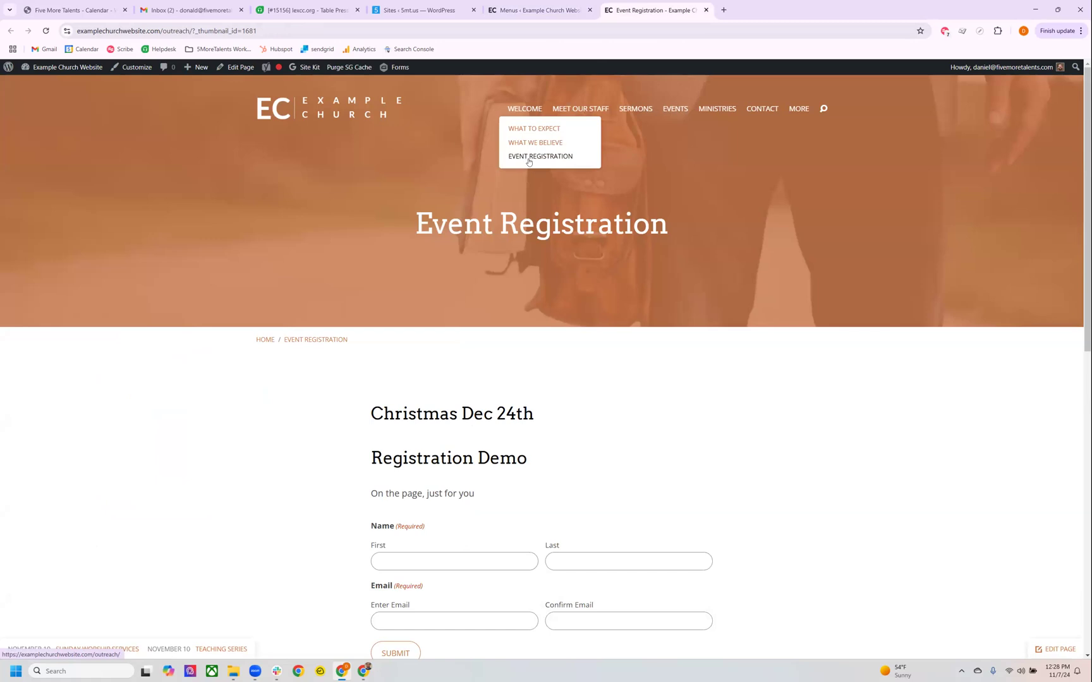
# Place Event Registration as the first top-level item above Welcome and save the Header Menu.
pyautogui.click(540, 10)
pyautogui.moveTo(301, 382); pyautogui.dragTo(295, 307)
pyautogui.click(261, 647)
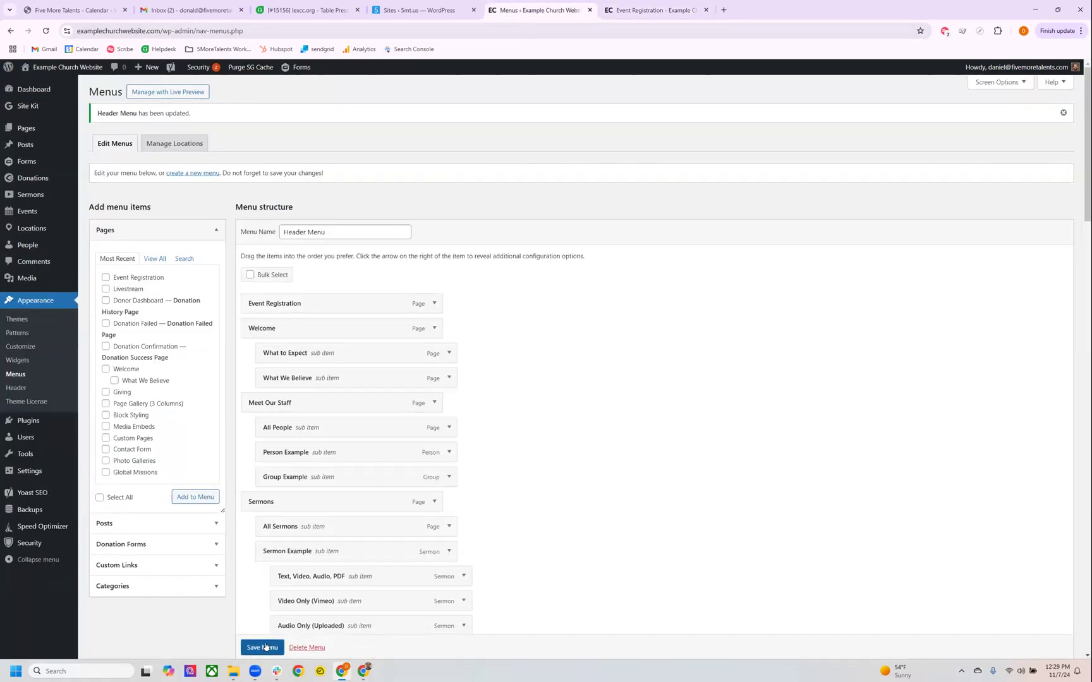
# Reload the live Event Registration page, review its header navigation and registration form, and return to the menu editor.
pyautogui.click(632, 7)
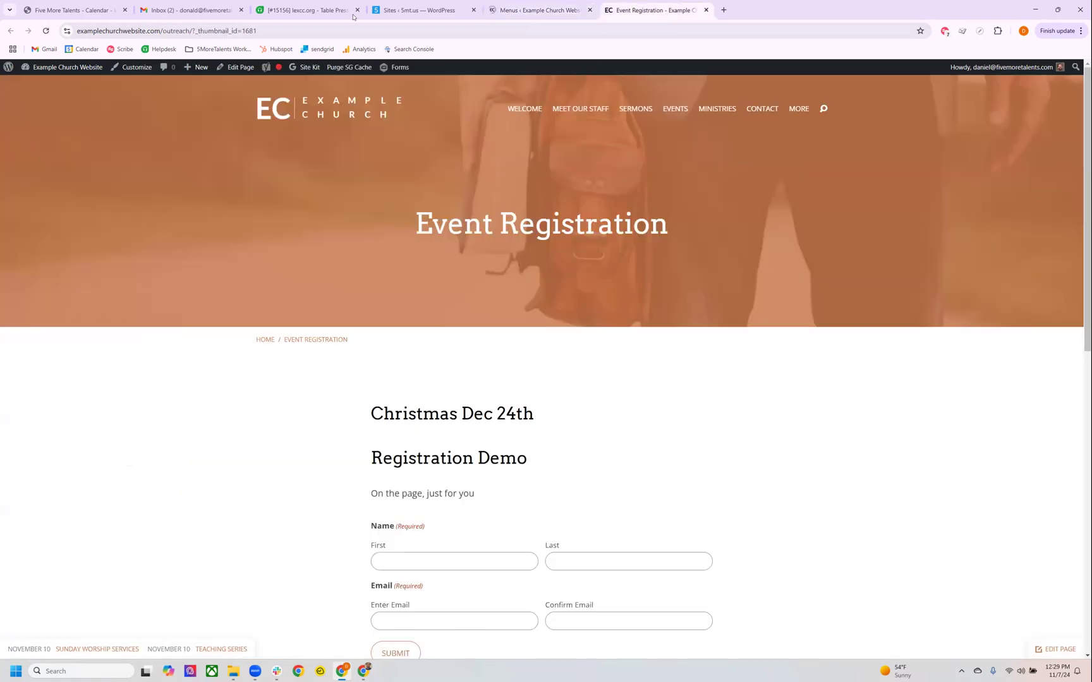
pyautogui.press('F5')
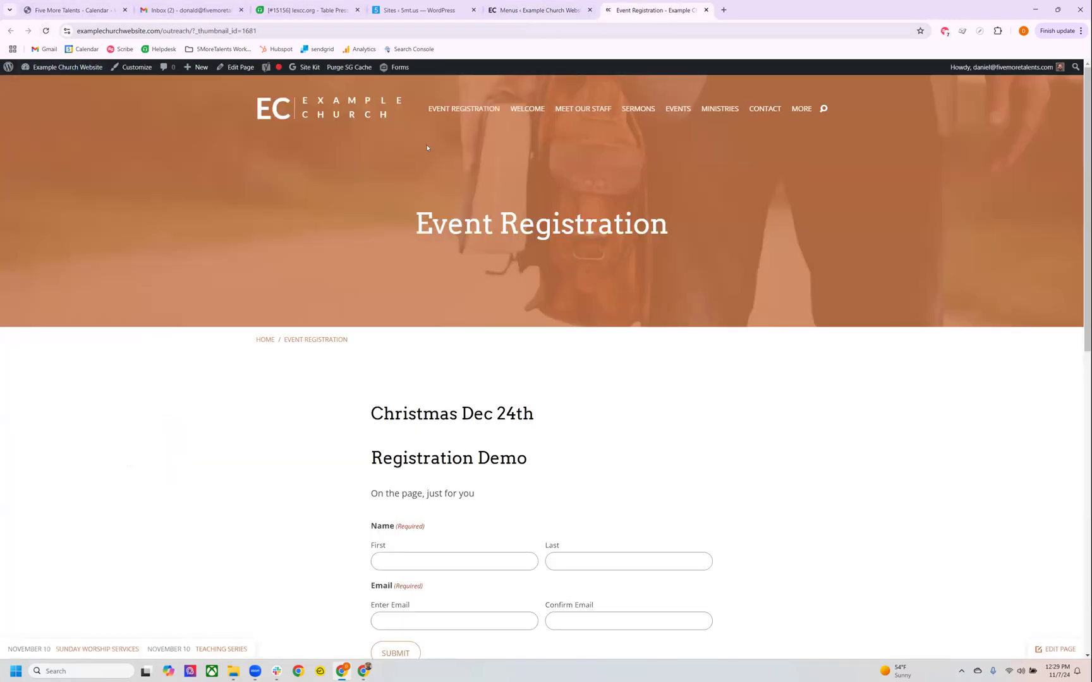
pyautogui.click(537, 11)
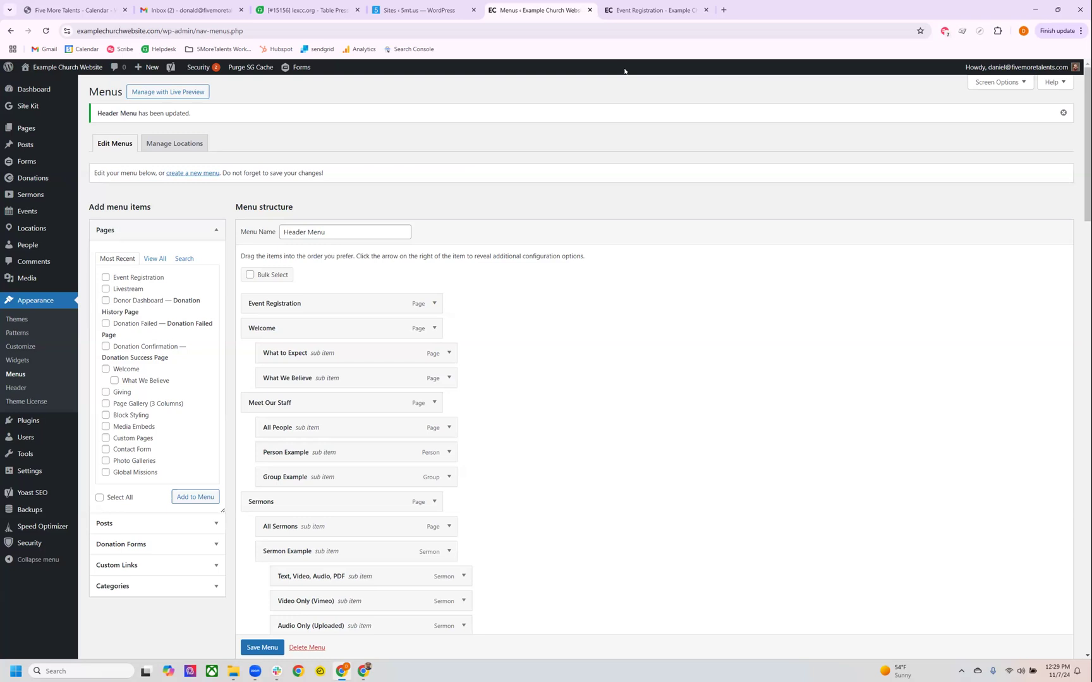
pyautogui.click(650, 11)
pyautogui.scroll(-3, 622, 308)
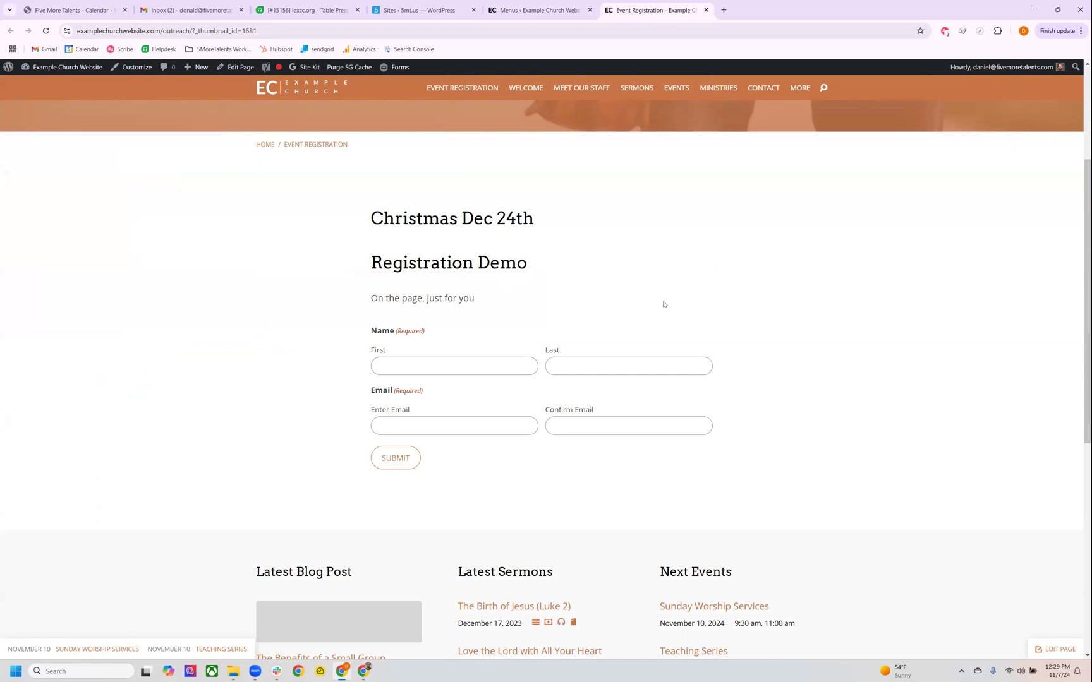
pyautogui.scroll(2, 662, 112)
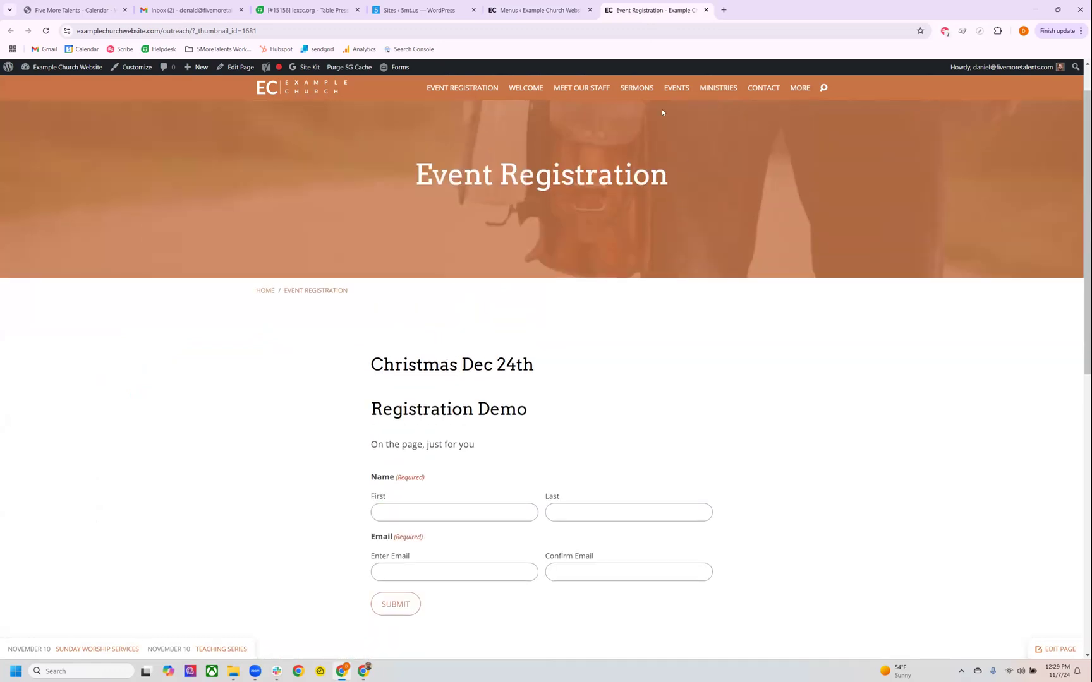
pyautogui.click(547, 11)
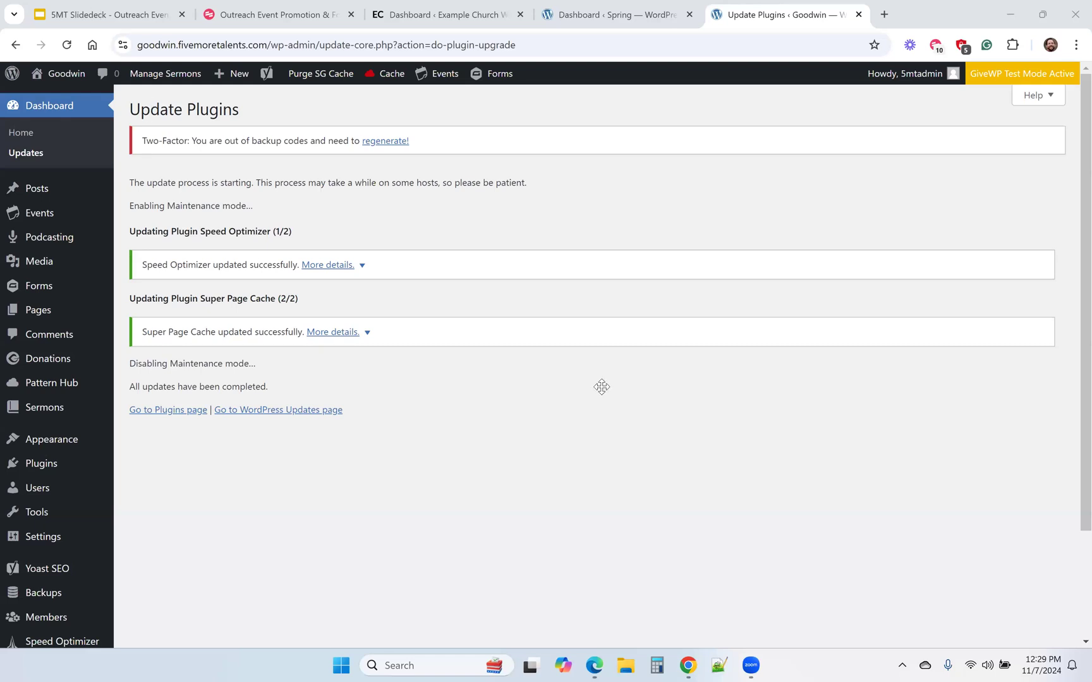
# Show the Q&A slide of the slide deck and the Outreach Event Promotion & Follow-Up guide on Scribe.
pyautogui.hotkey('ctrl', '1')
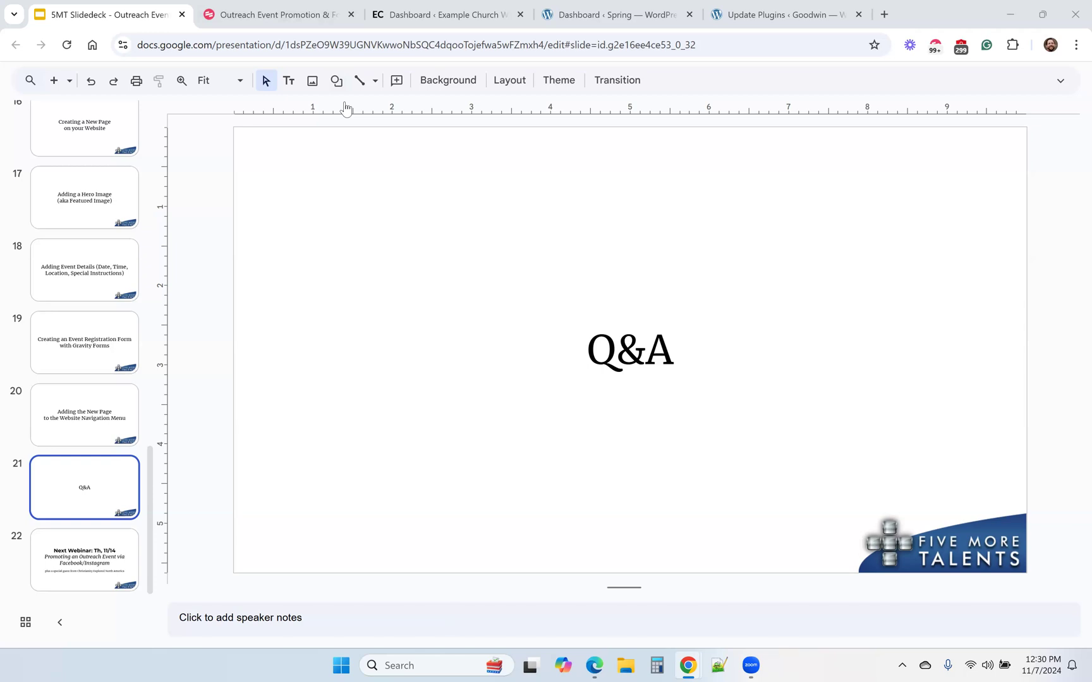
pyautogui.click(272, 13)
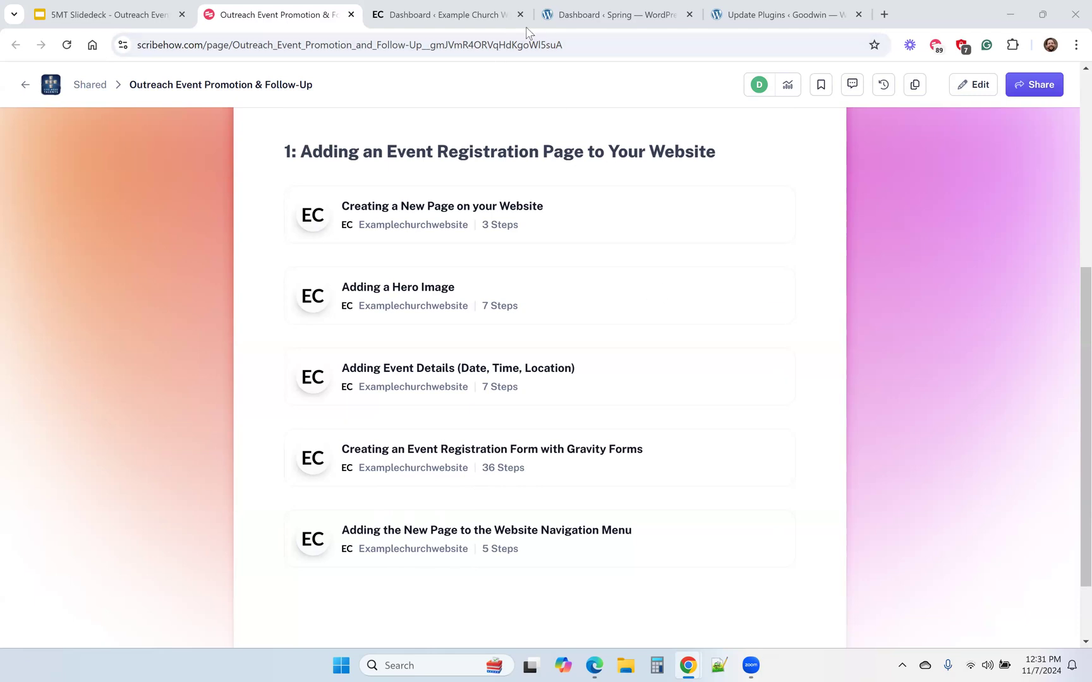
# Switch to the Spring site's WordPress dashboard and open its Video Tutorials.
pyautogui.click(591, 9)
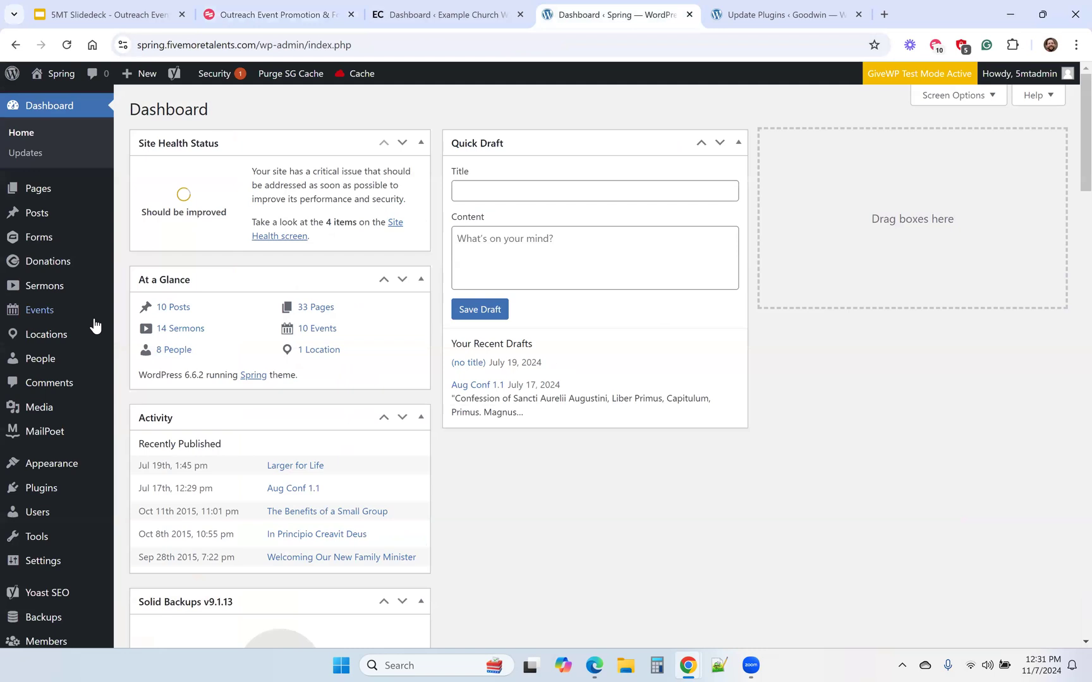
pyautogui.scroll(-2, 93, 324)
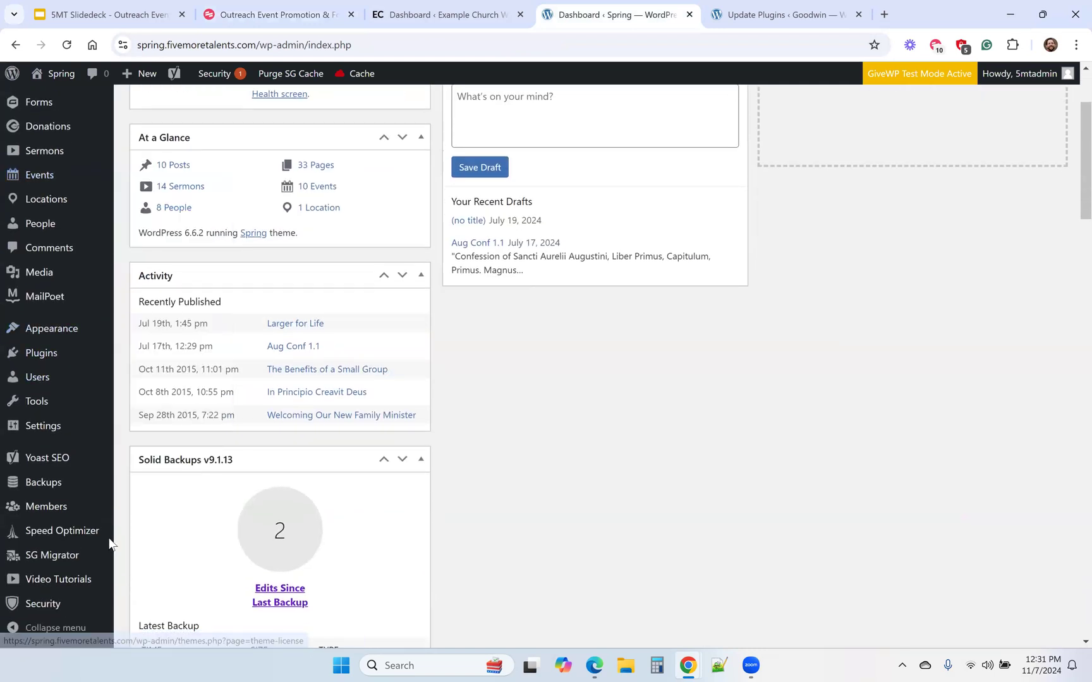
pyautogui.moveTo(70, 586)
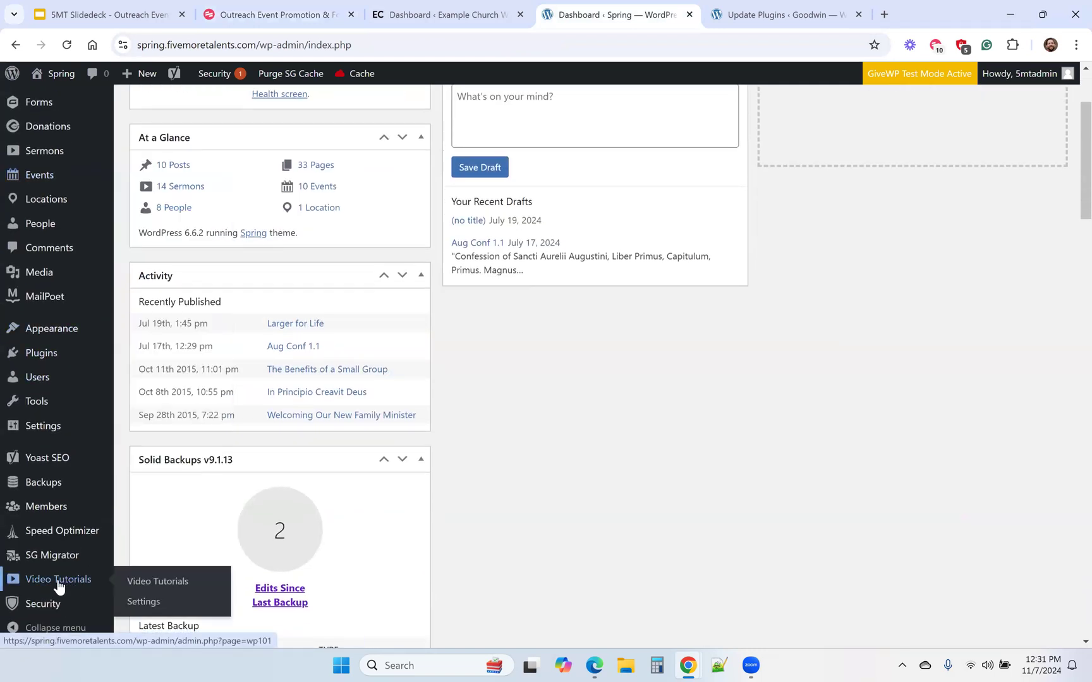
pyautogui.click(65, 587)
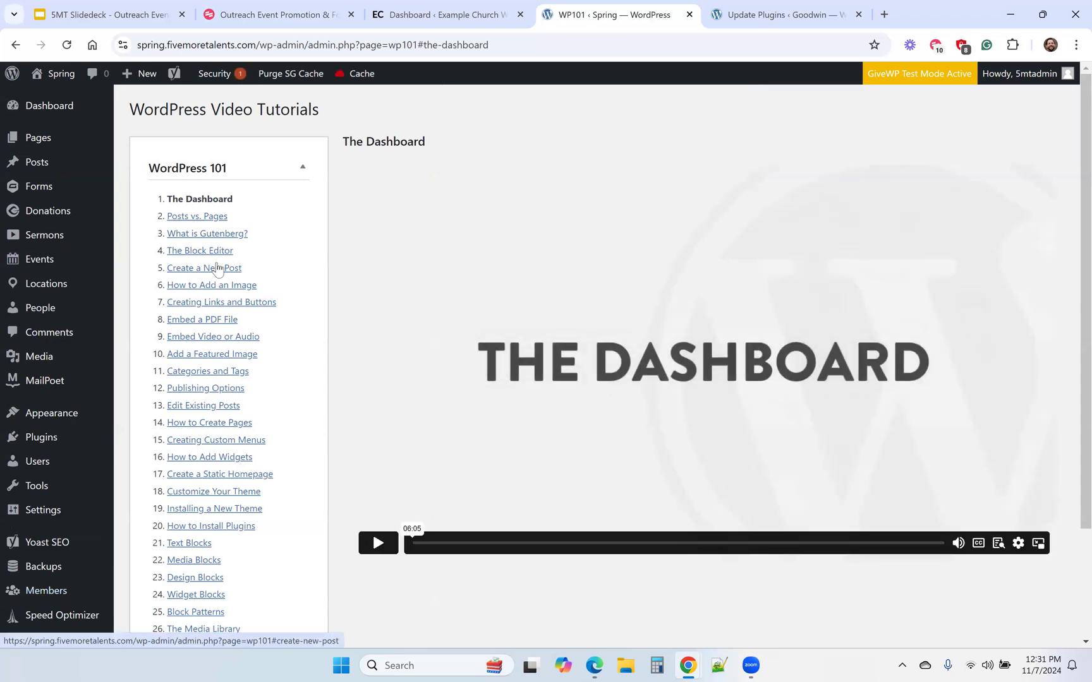
# Look through the WordPress 101 tutorials How to Create Pages, Text Blocks, Media Blocks, Design Blocks and Block Patterns.
pyautogui.click(214, 426)
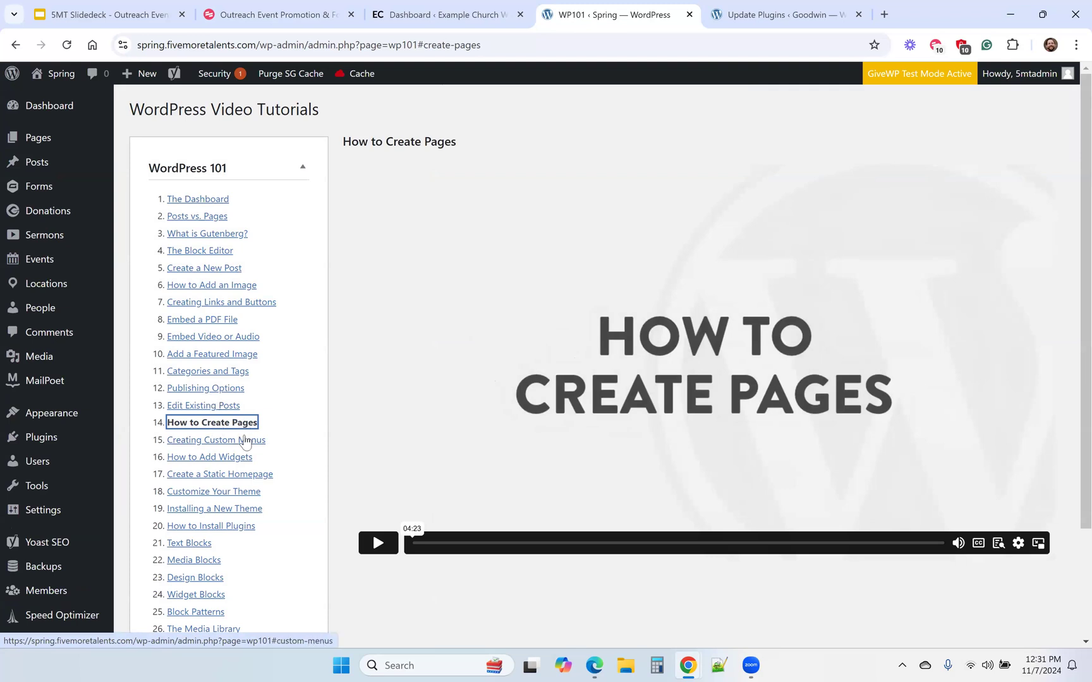
pyautogui.scroll(-1, 245, 440)
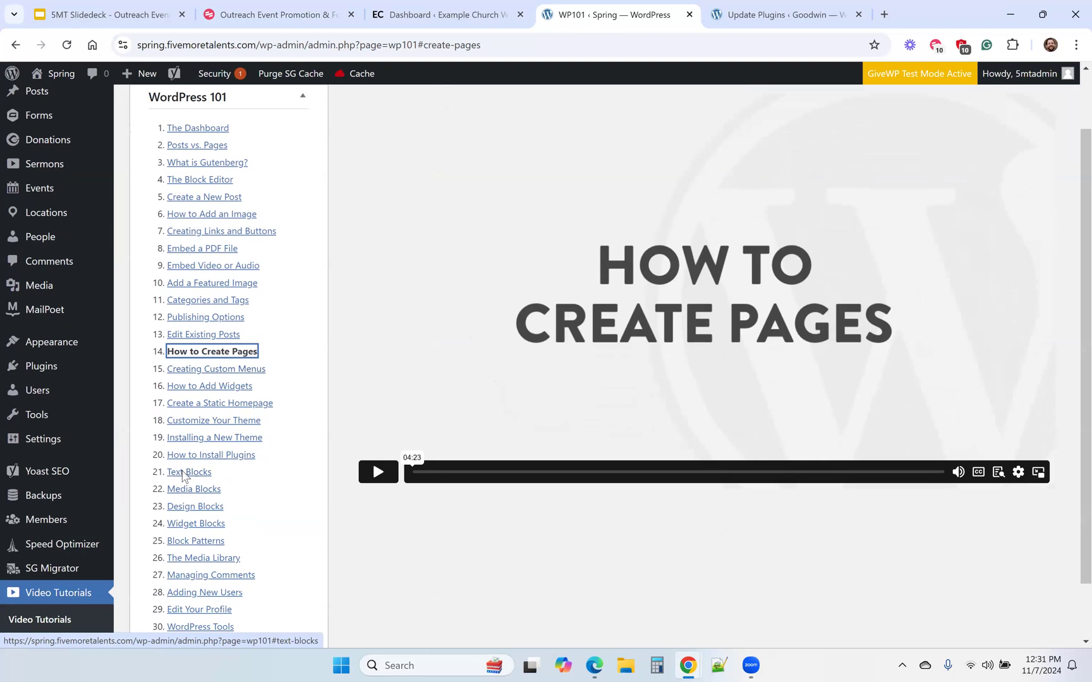
pyautogui.click(182, 474)
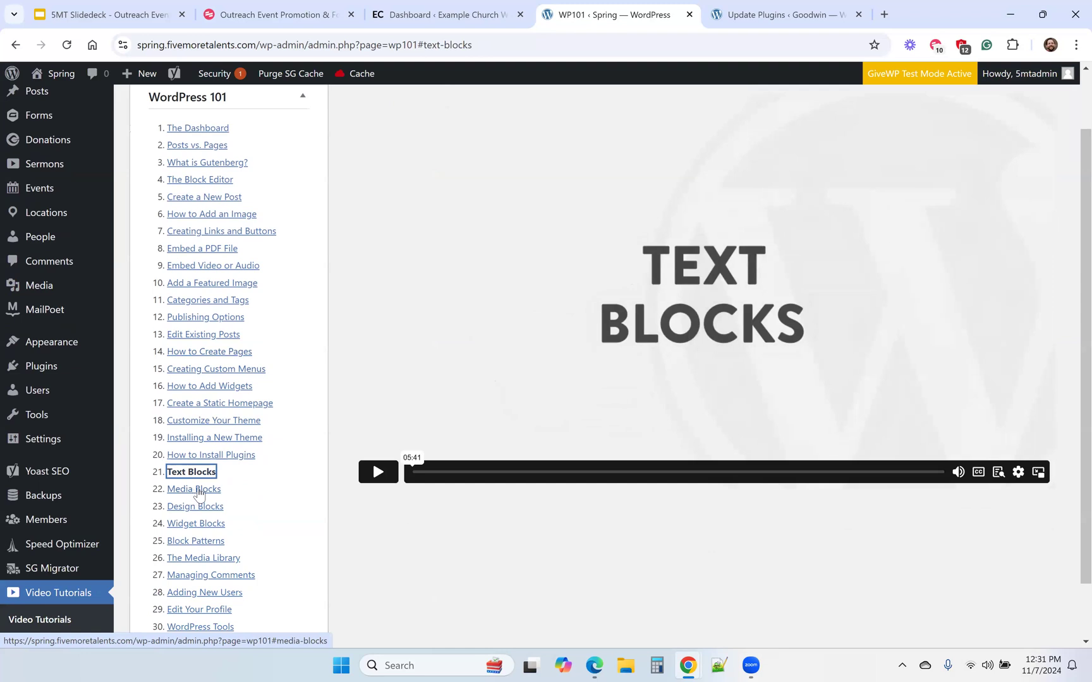
pyautogui.click(198, 490)
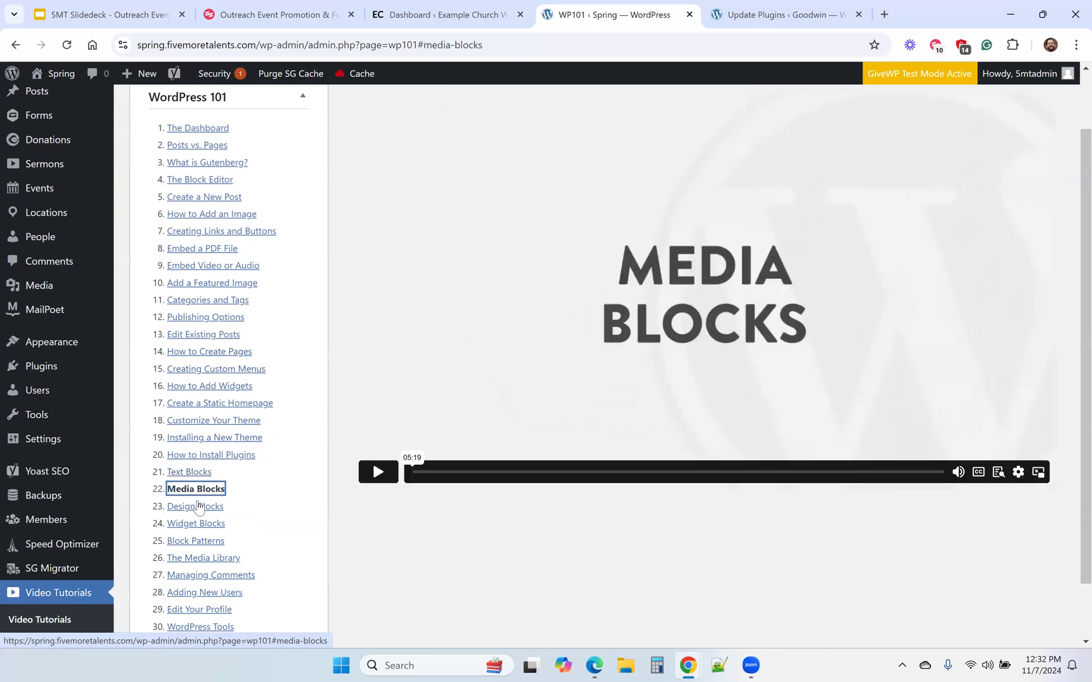
pyautogui.click(198, 509)
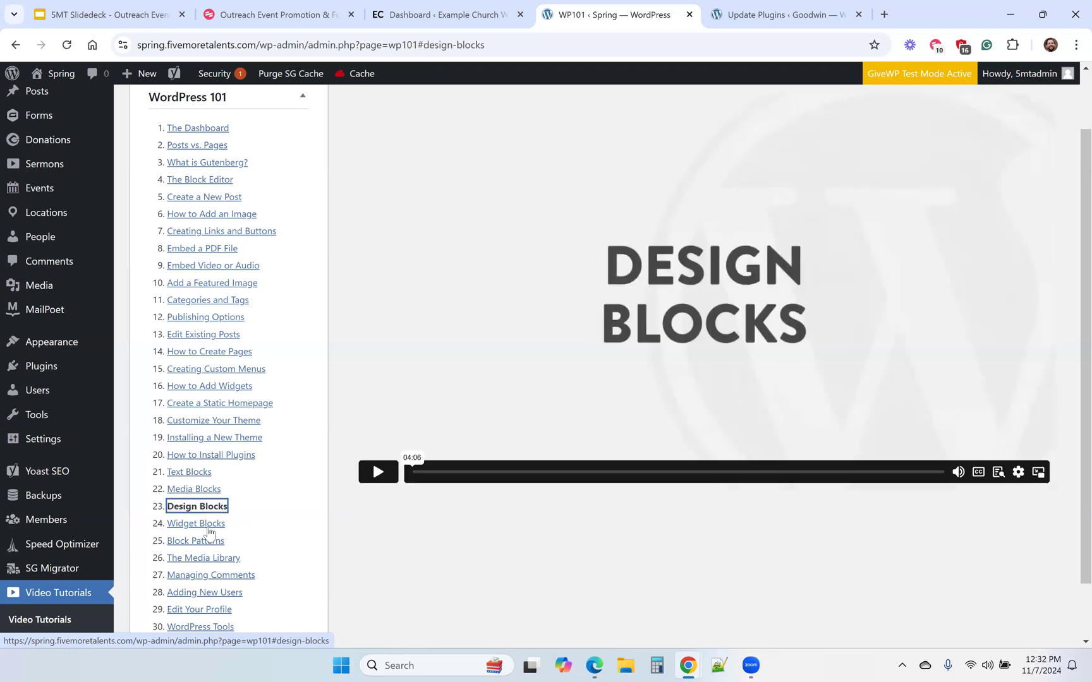
pyautogui.click(204, 545)
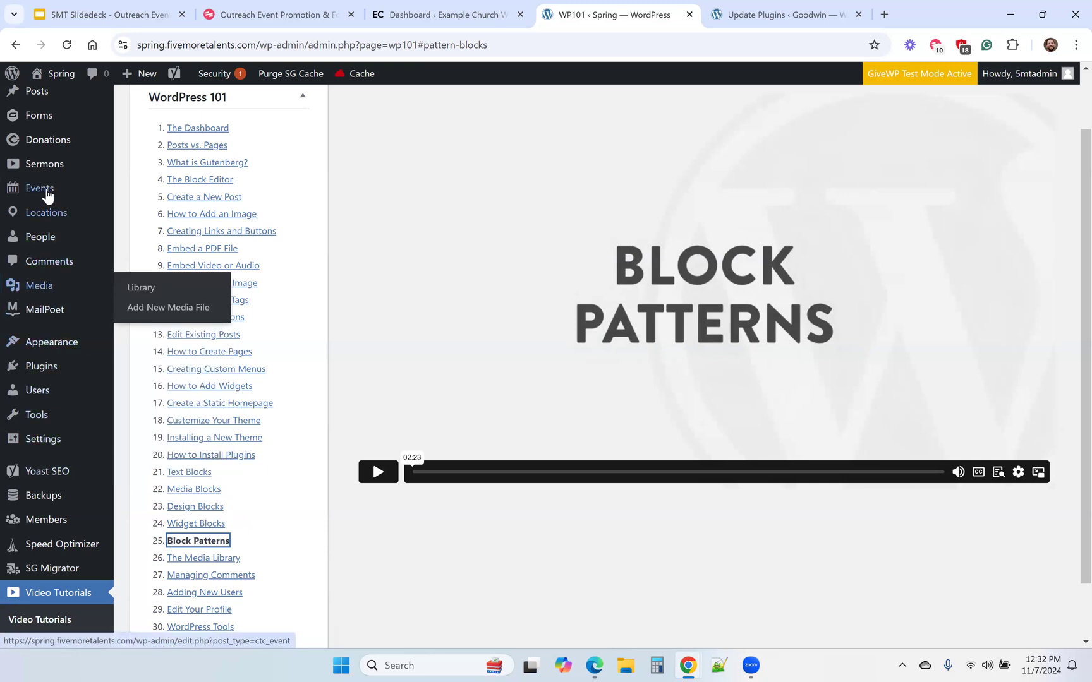
# Start a new page on the Spring site from its pages list.
pyautogui.scroll(2, 40, 190)
pyautogui.moveTo(39, 146)
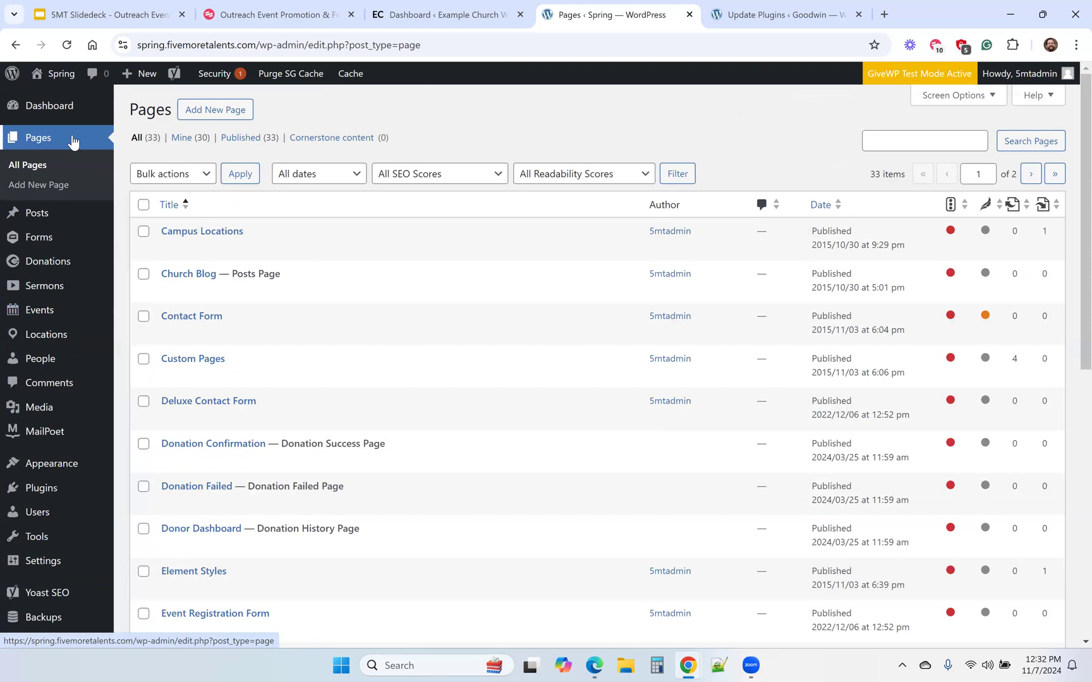
pyautogui.click(201, 117)
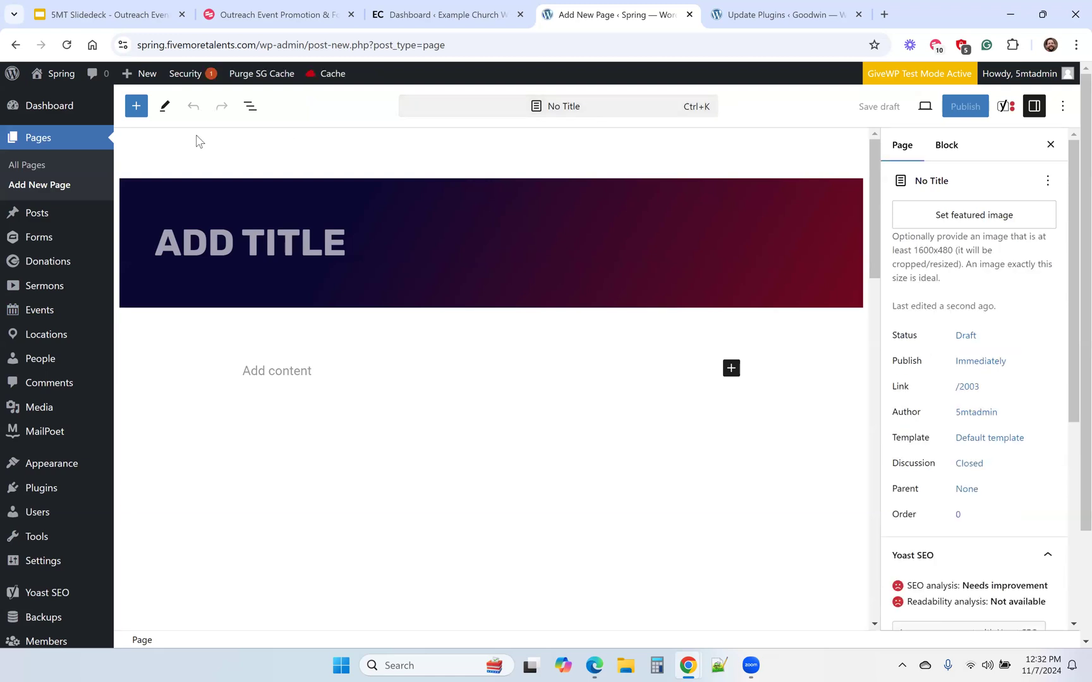
# Browse the block pattern categories and insert the About pattern with the mountain image into the new page's content.
pyautogui.click(135, 106)
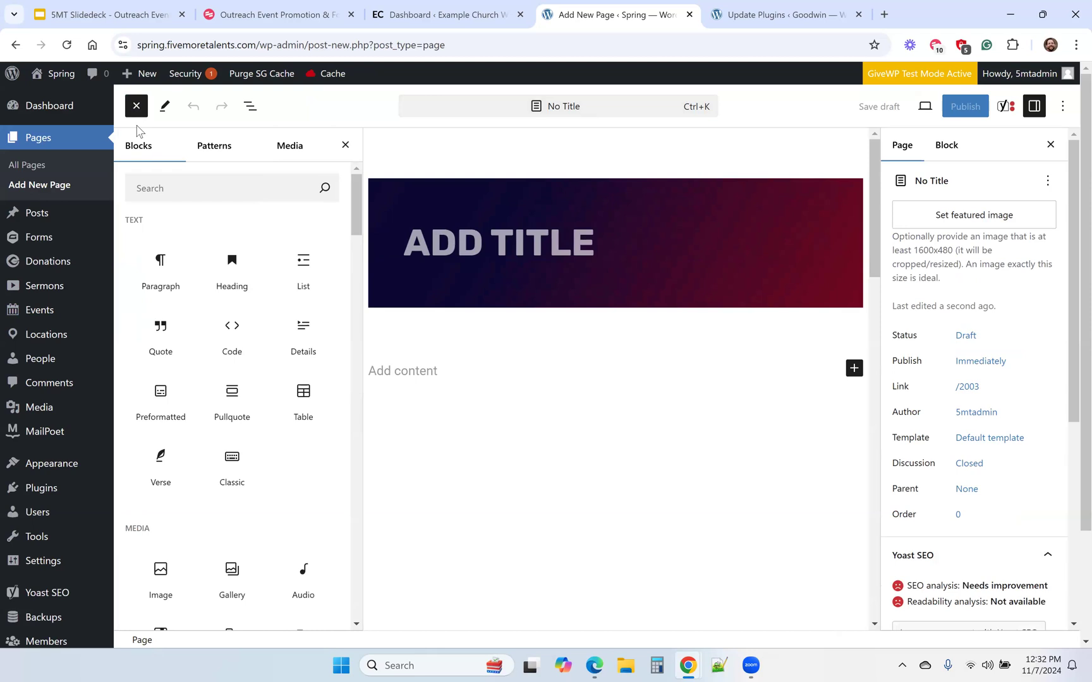
pyautogui.click(213, 146)
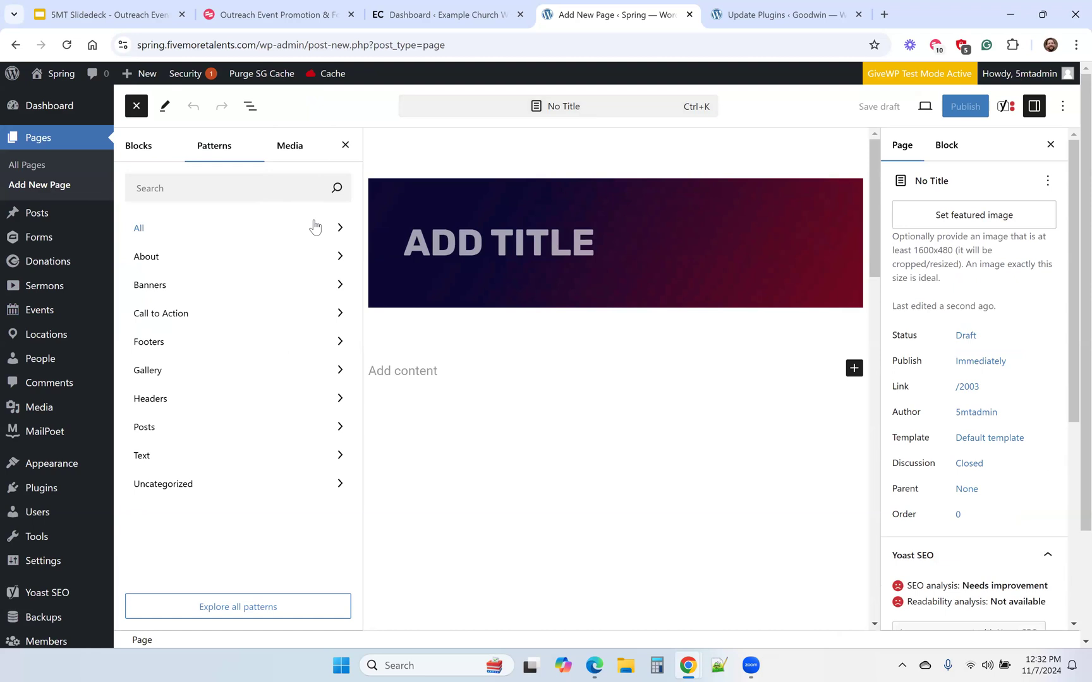
pyautogui.click(343, 229)
pyautogui.click(253, 258)
pyautogui.click(215, 287)
pyautogui.click(227, 261)
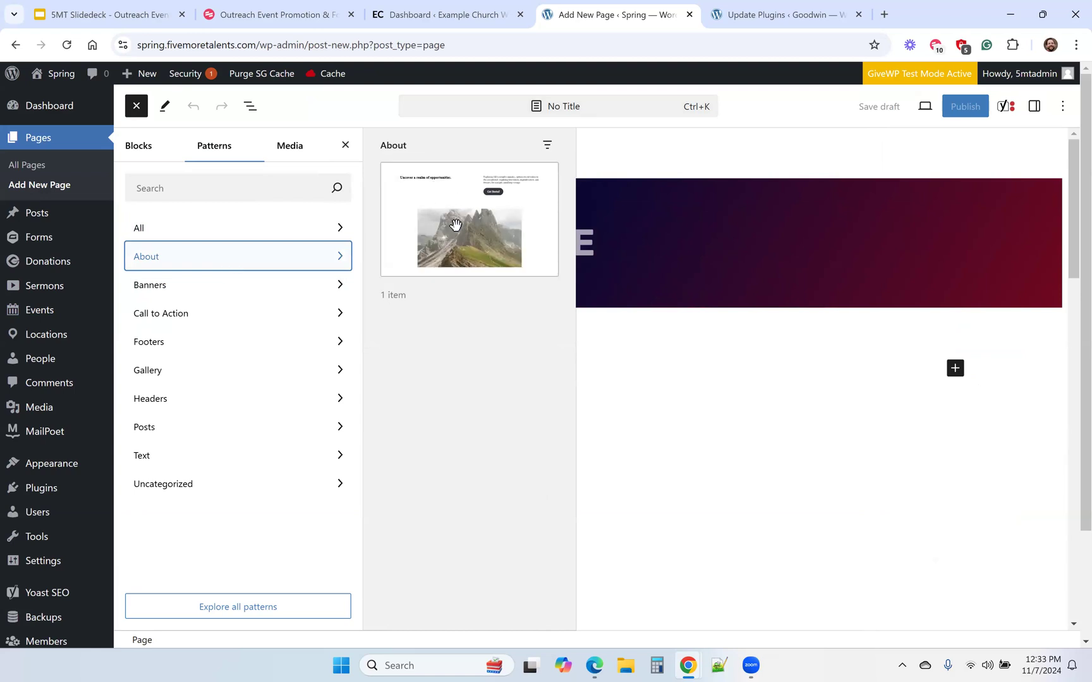
pyautogui.moveTo(455, 226); pyautogui.dragTo(688, 420)
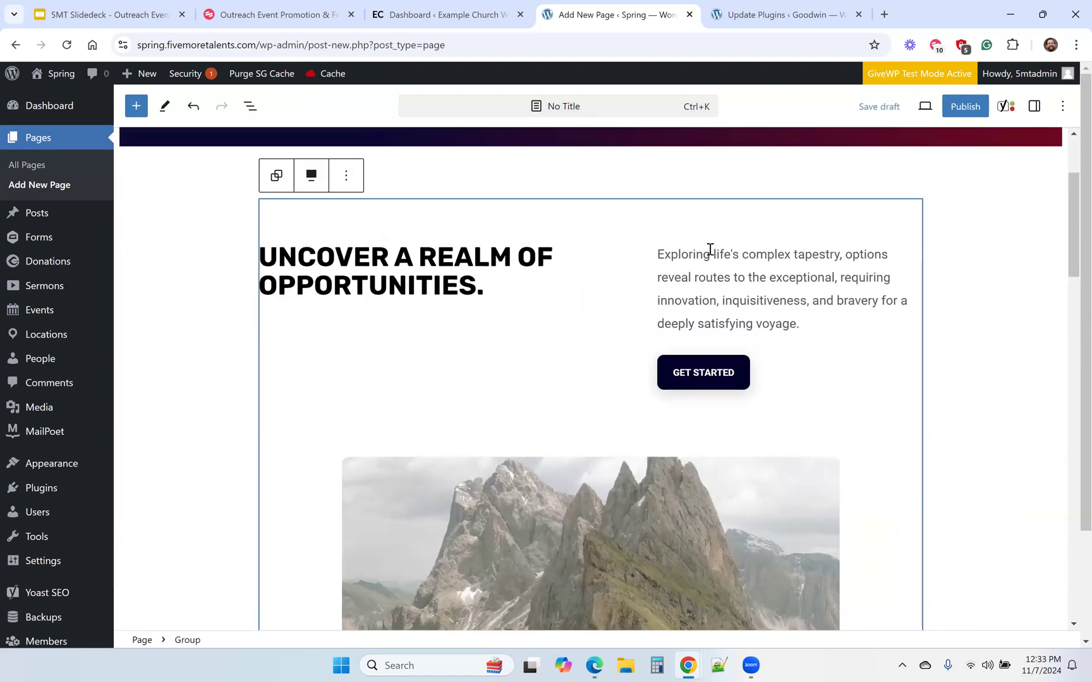
pyautogui.scroll(-3, 469, 391)
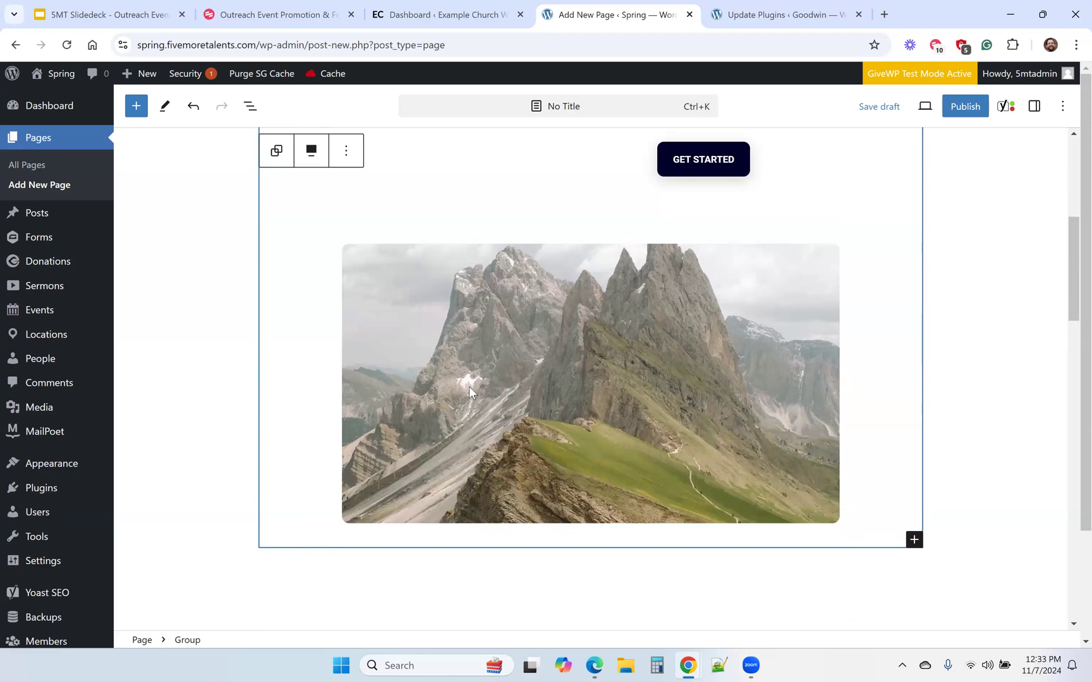
# Look over the inserted About pattern, the block pattern categories and the list of available blocks.
pyautogui.scroll(5, 468, 392)
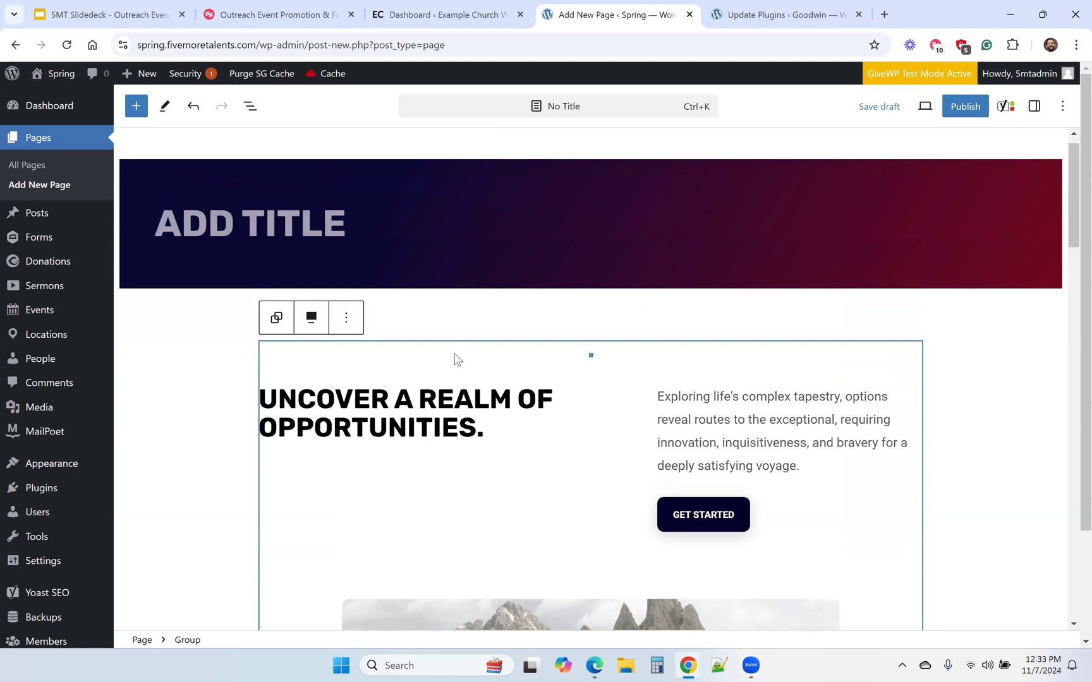
pyautogui.scroll(-1, 457, 359)
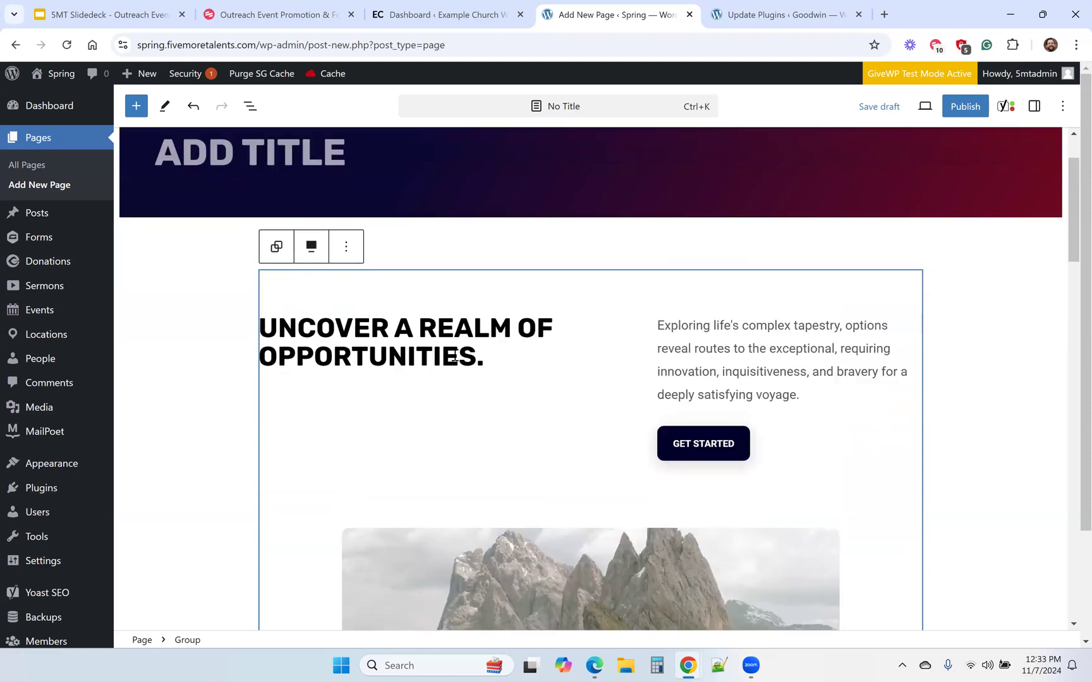
pyautogui.click(136, 106)
pyautogui.click(215, 146)
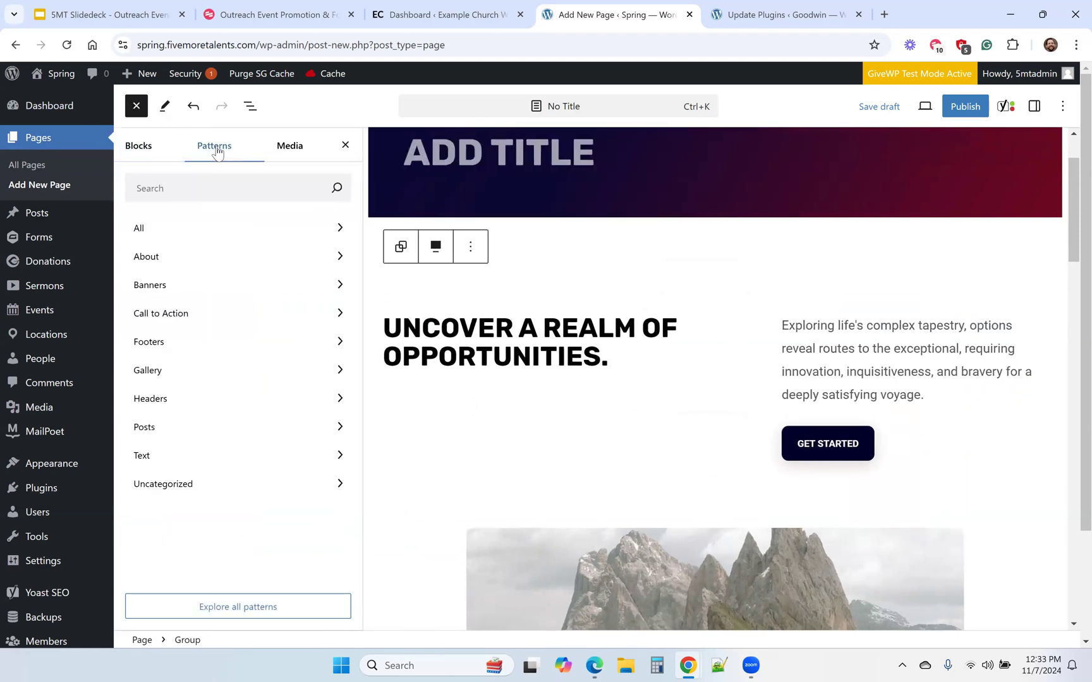
pyautogui.click(135, 107)
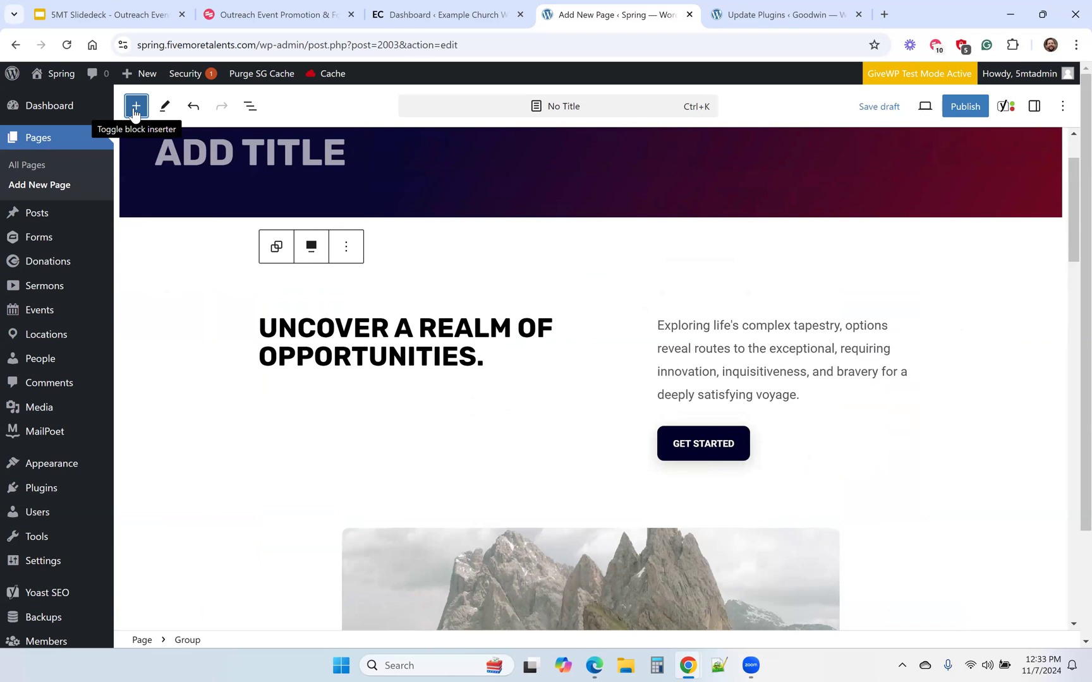
pyautogui.click(134, 107)
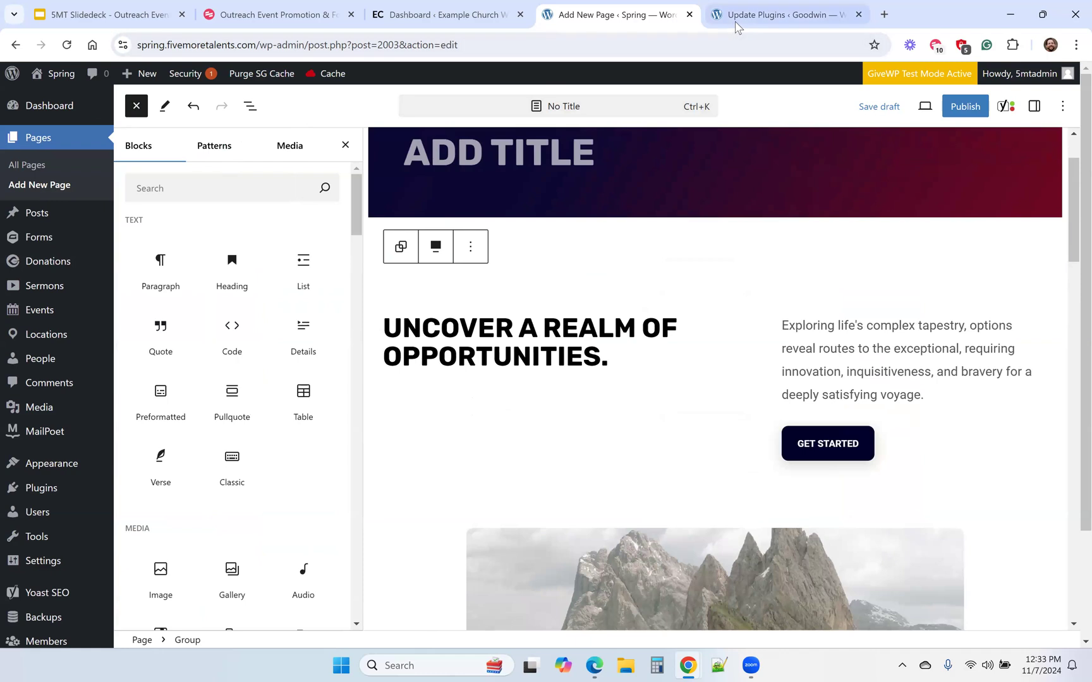
# Switch to the Goodwin site's WordPress dashboard and start a new page from its pages list.
pyautogui.moveTo(776, 19)
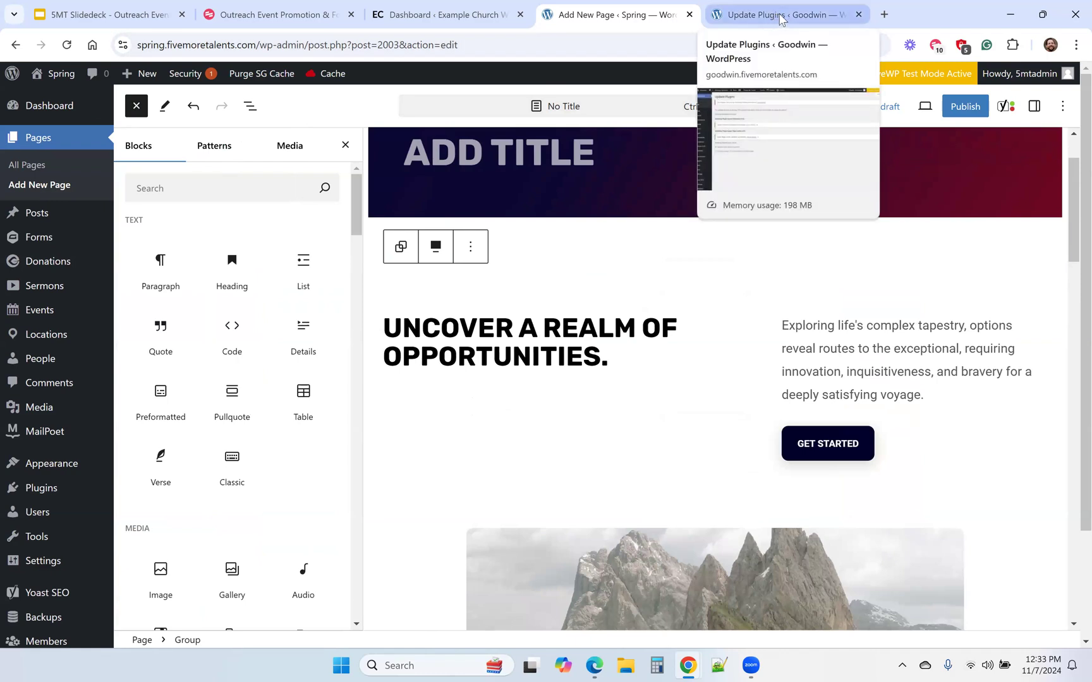
pyautogui.click(780, 18)
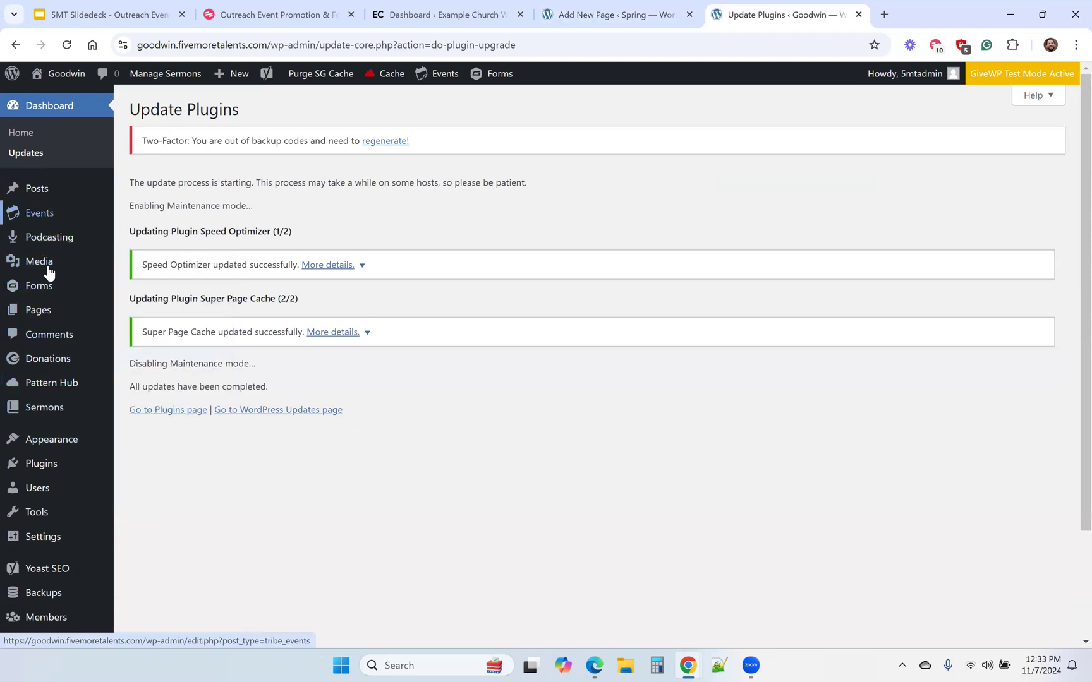
pyautogui.click(37, 316)
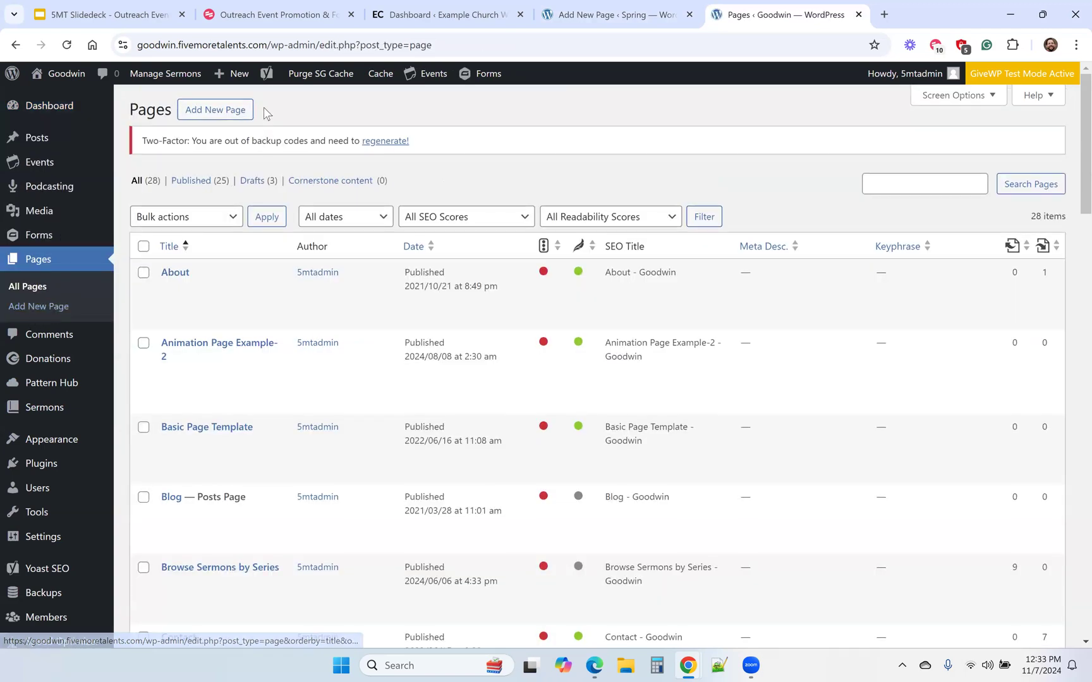
pyautogui.click(214, 114)
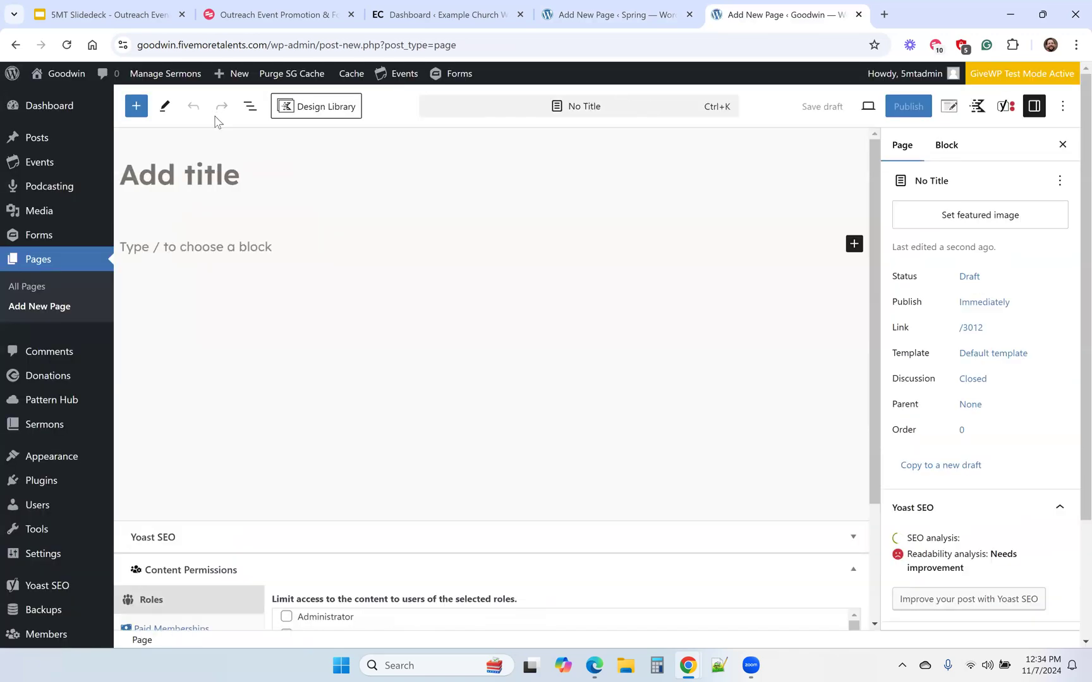
# Open the Kadence Design Library on the new page and look through its pattern categories.
pyautogui.click(316, 106)
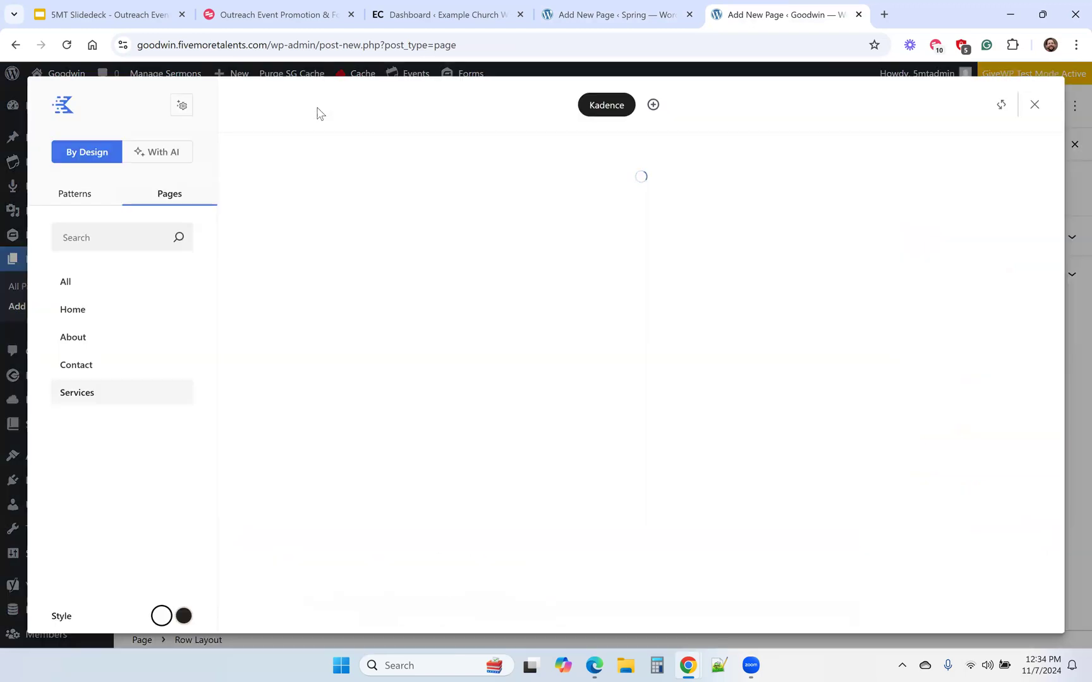
pyautogui.click(67, 200)
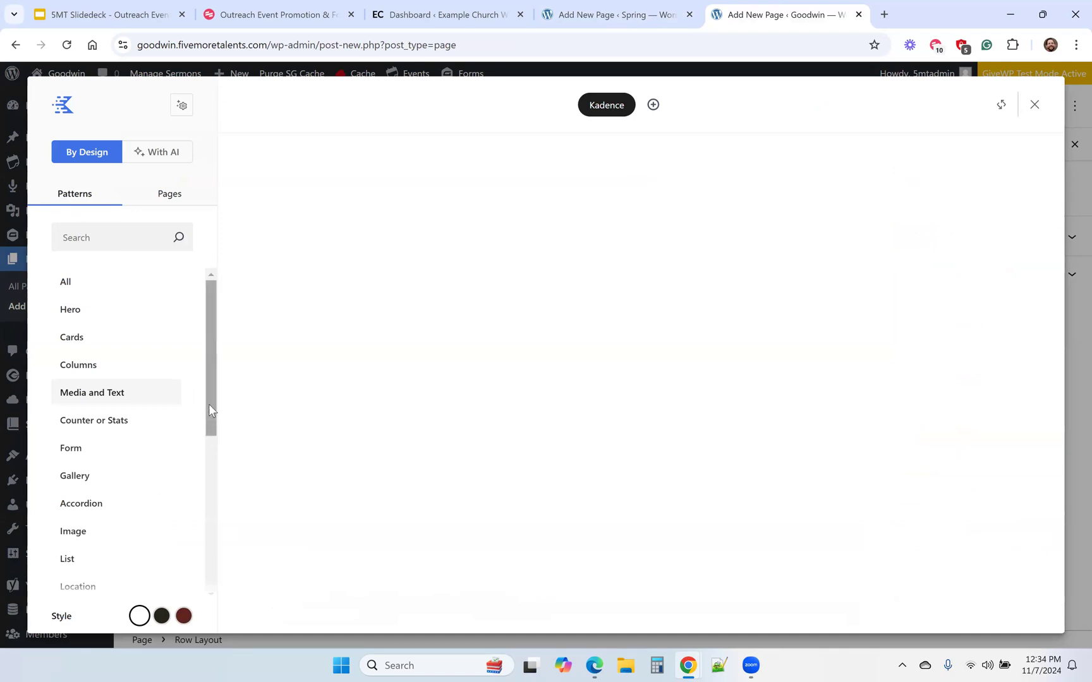
pyautogui.scroll(-1, 210, 443)
pyautogui.scroll(-3, 212, 451)
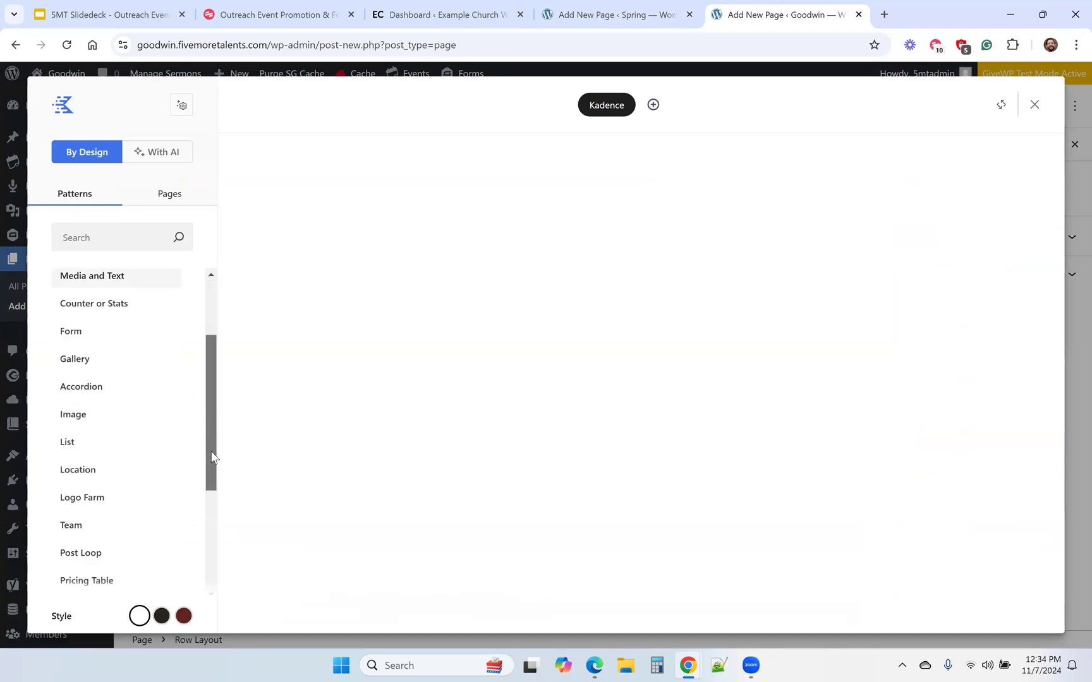
pyautogui.scroll(-1, 210, 411)
pyautogui.scroll(5, 209, 354)
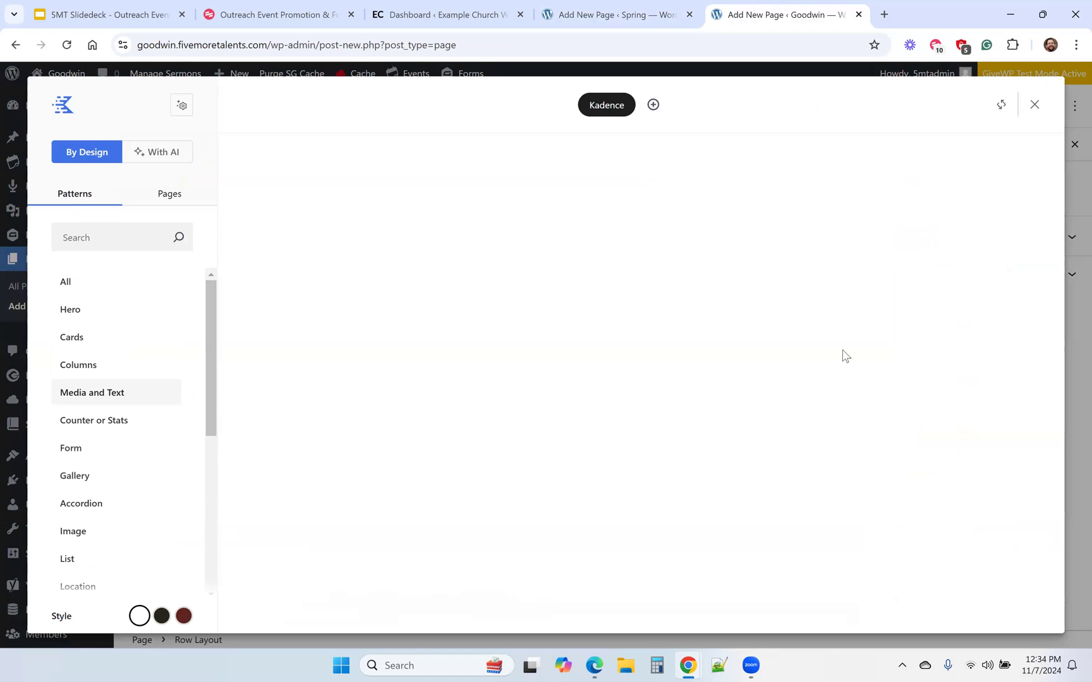
# Insert the Hero 74 pattern from the library's Hero category into the new page and look over the result.
pyautogui.click(66, 281)
pyautogui.click(73, 312)
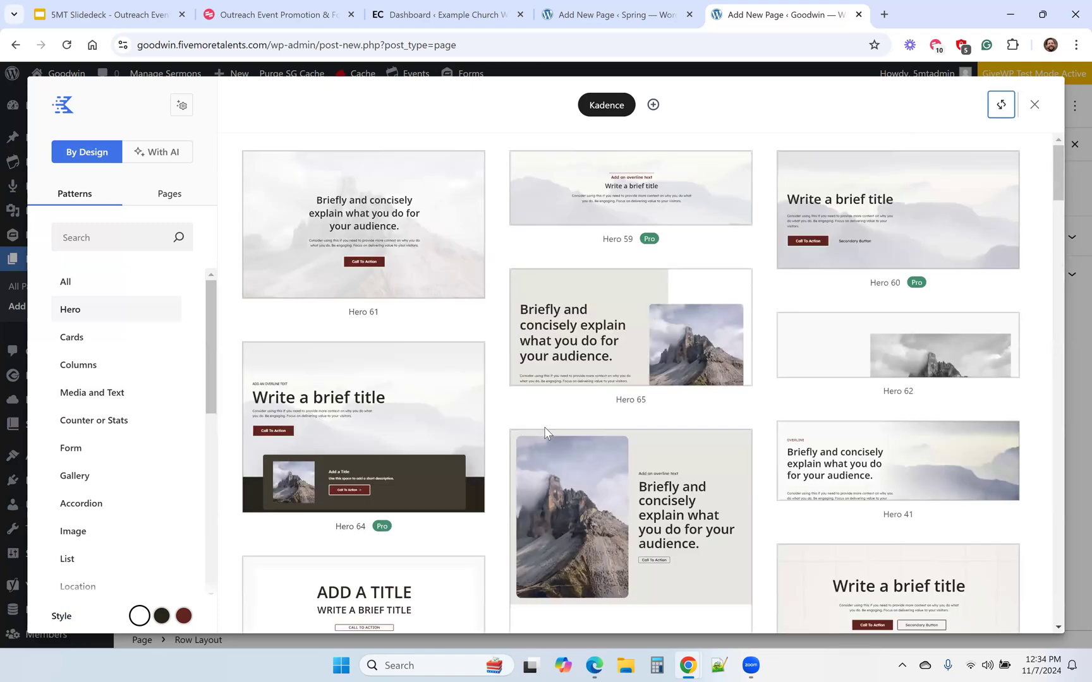
pyautogui.scroll(-2, 527, 418)
pyautogui.scroll(-3, 527, 418)
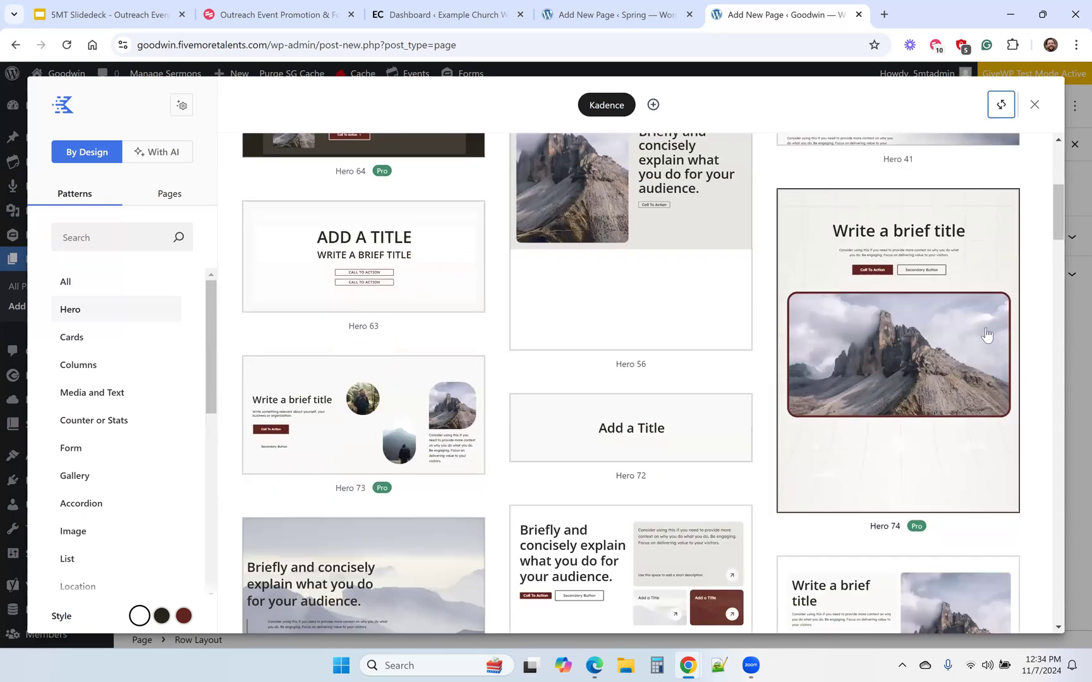
pyautogui.click(933, 337)
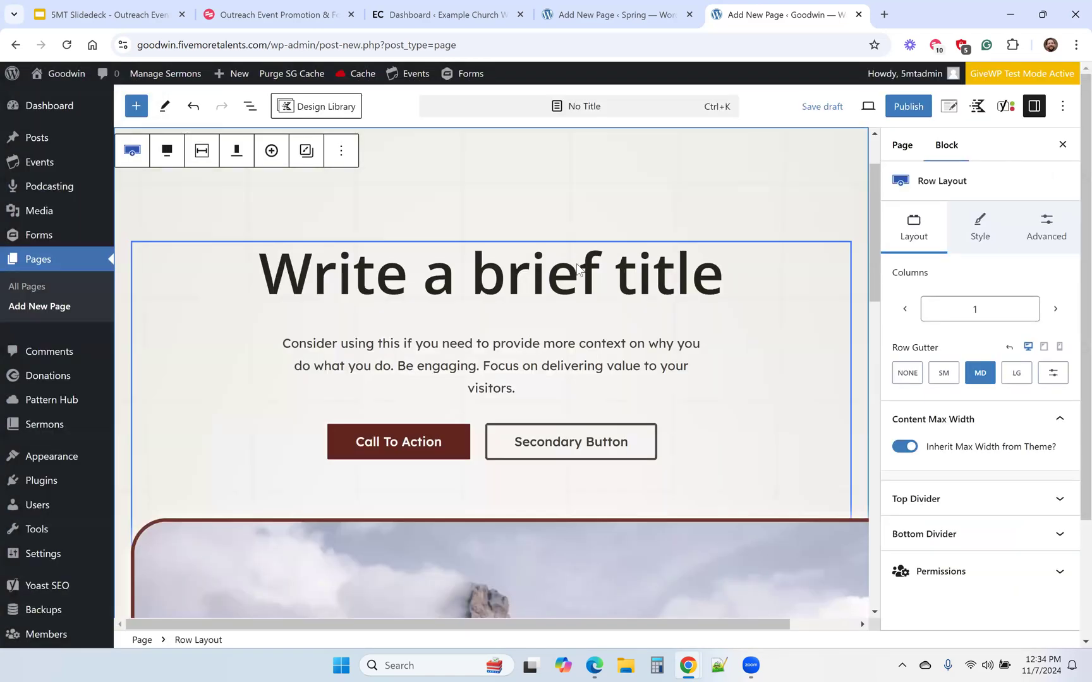
pyautogui.scroll(-5, 577, 267)
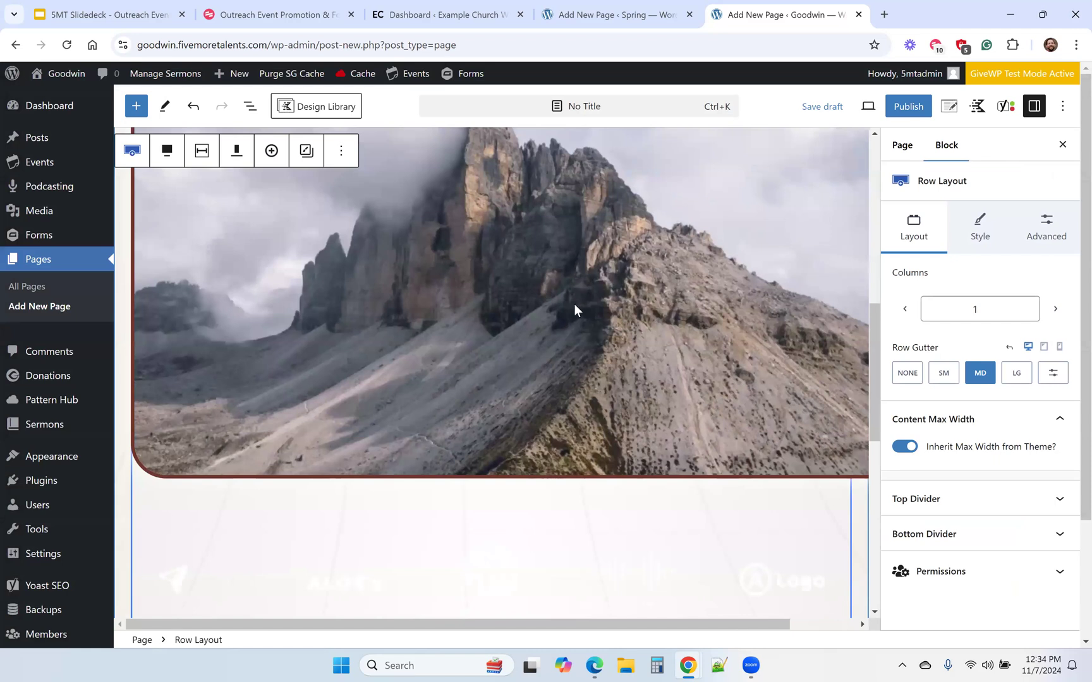
pyautogui.scroll(5, 574, 304)
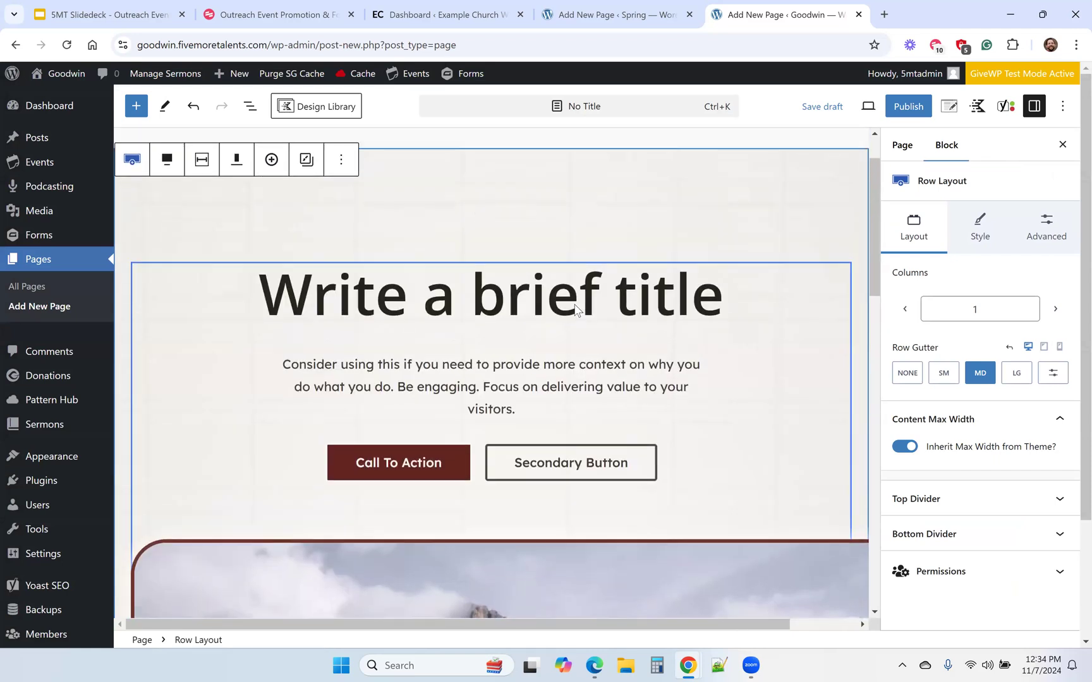
pyautogui.scroll(2, 575, 307)
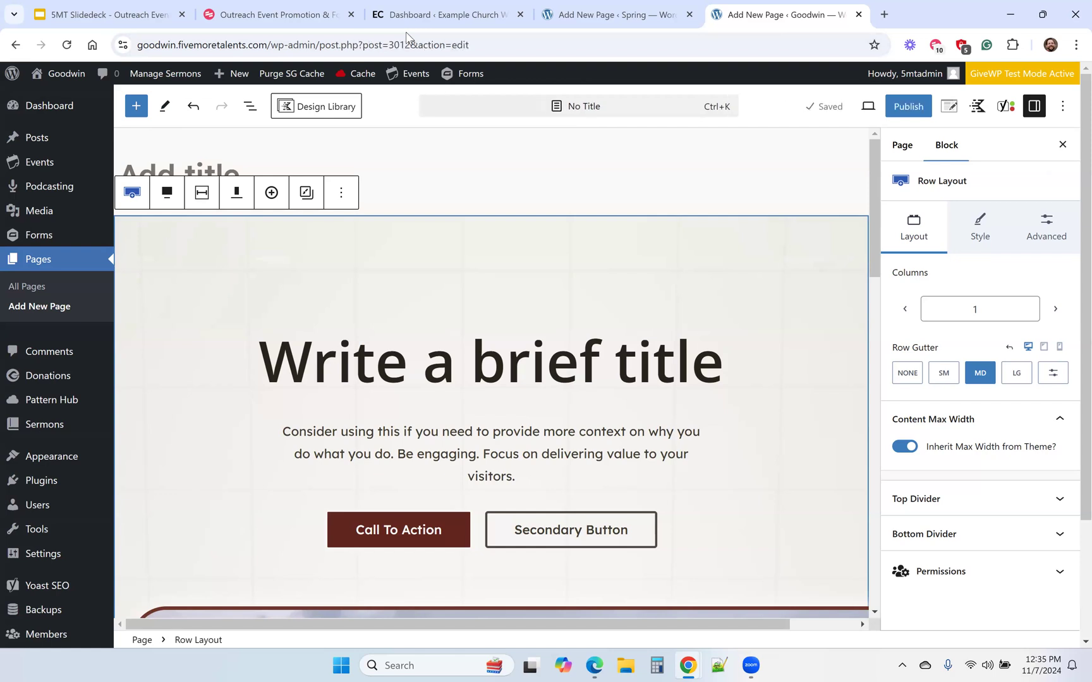
# Return to the Spring site, leave the unsaved new page and open the WordPress Video Tutorials.
pyautogui.click(430, 14)
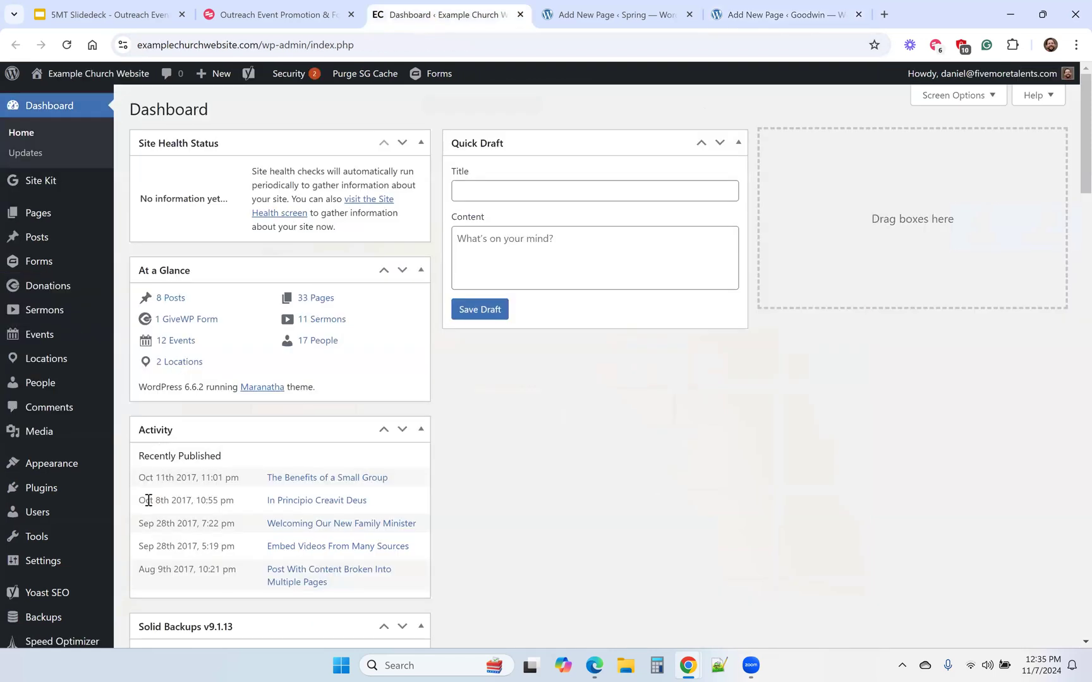
pyautogui.click(577, 14)
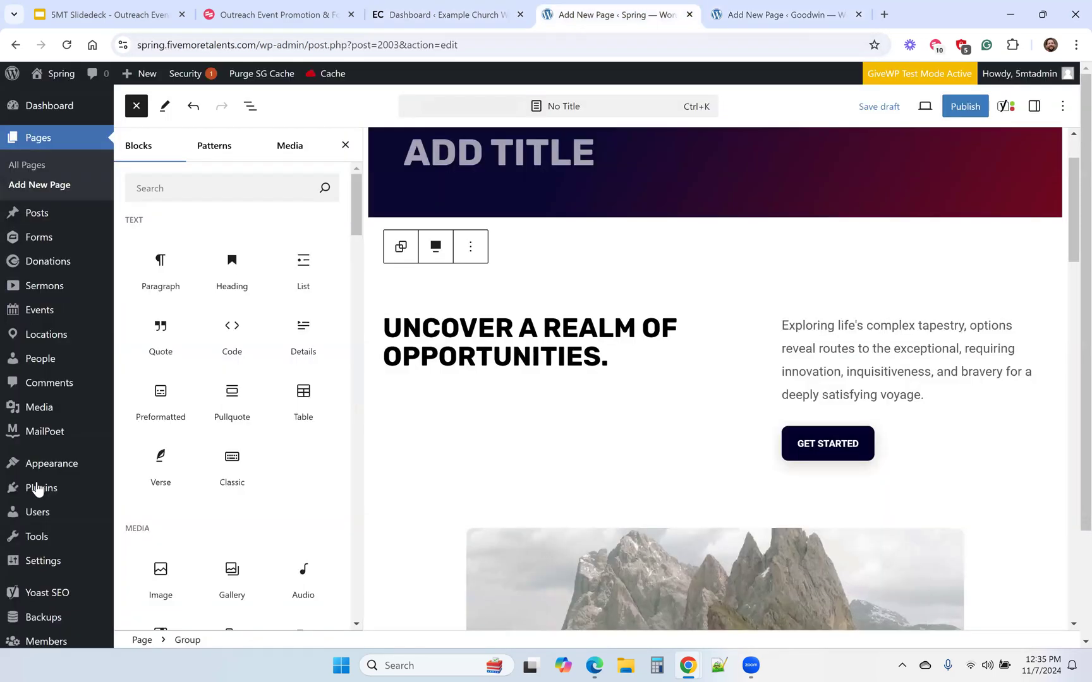
pyautogui.scroll(-2, 37, 489)
pyautogui.click(64, 580)
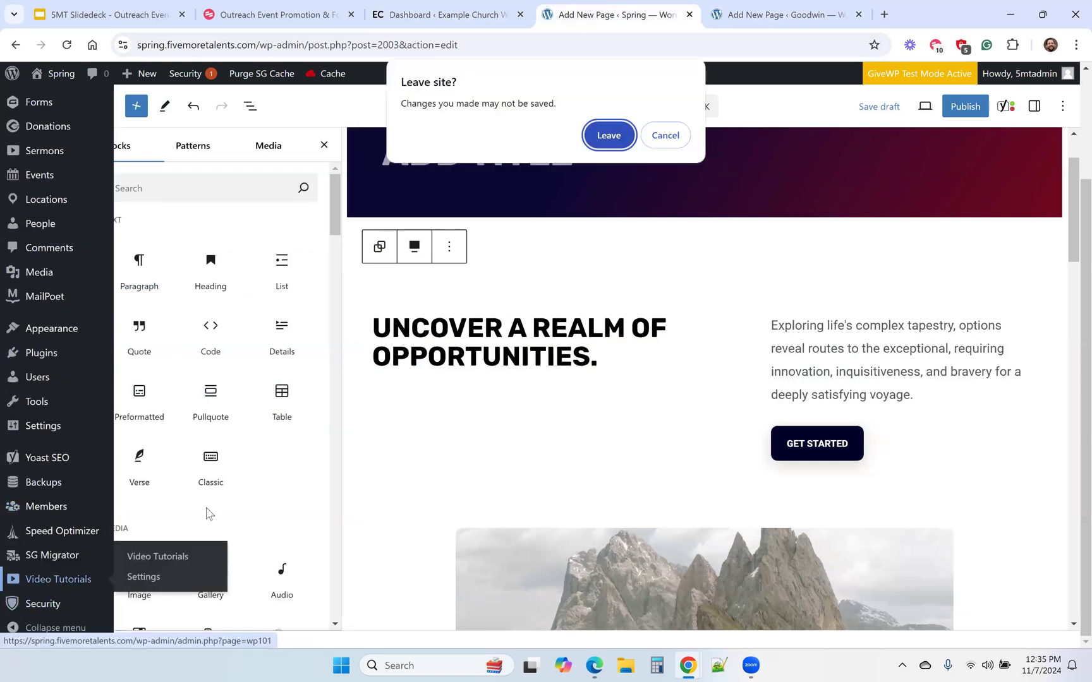
pyautogui.click(608, 135)
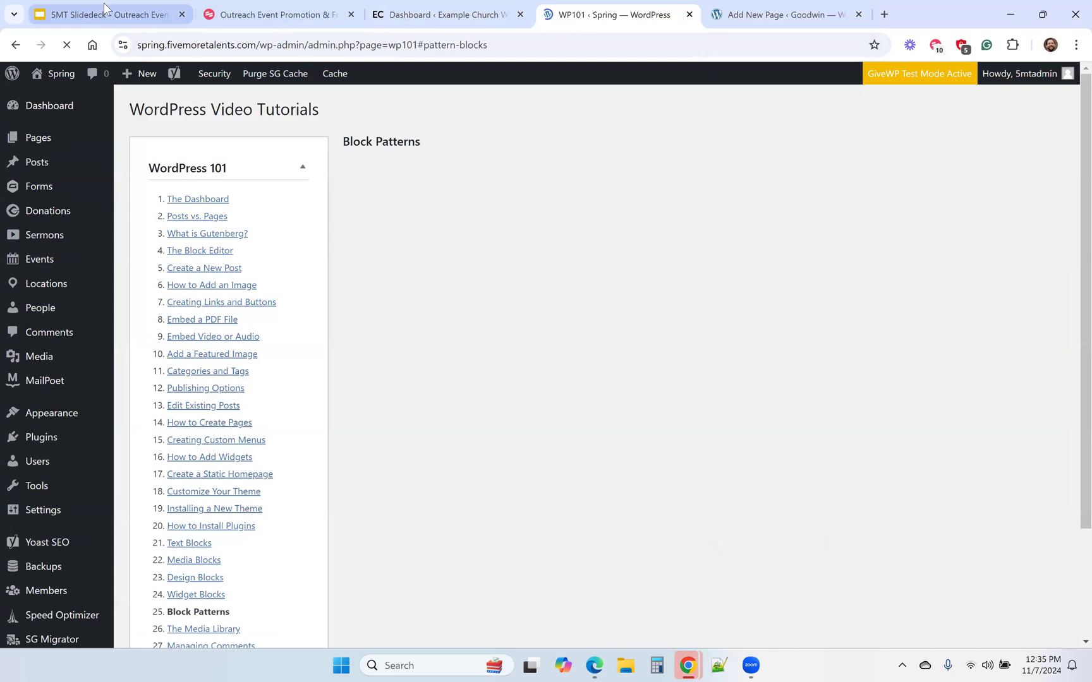
# Switch to the 5MT slide deck in Google Slides and show slide 22 about the next webinar.
pyautogui.click(105, 9)
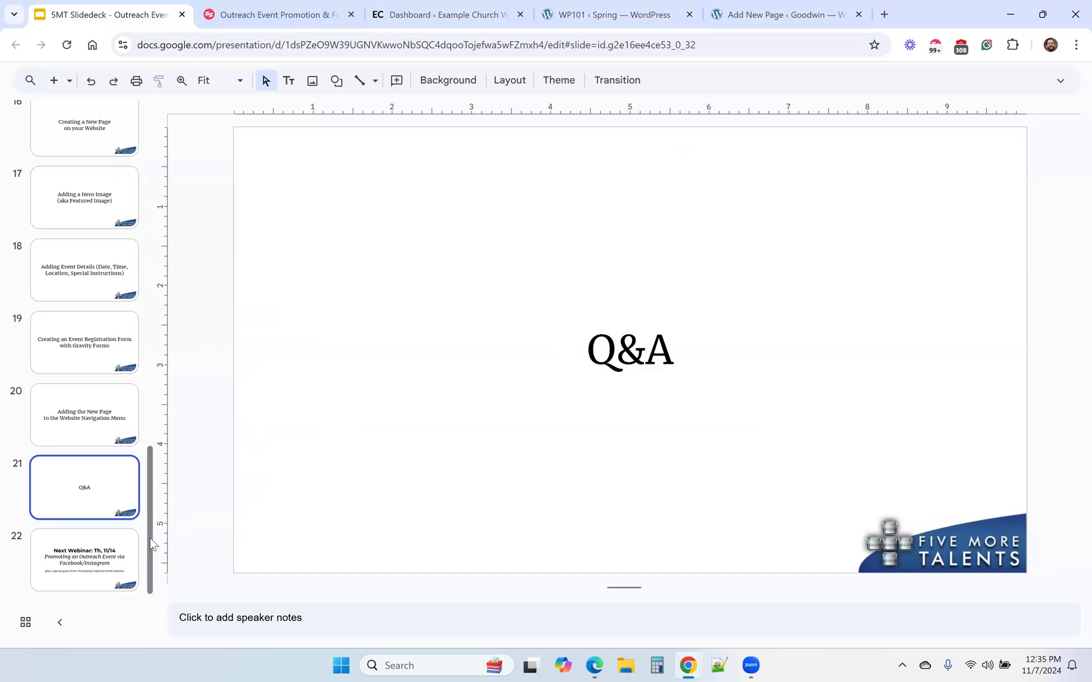
pyautogui.click(103, 569)
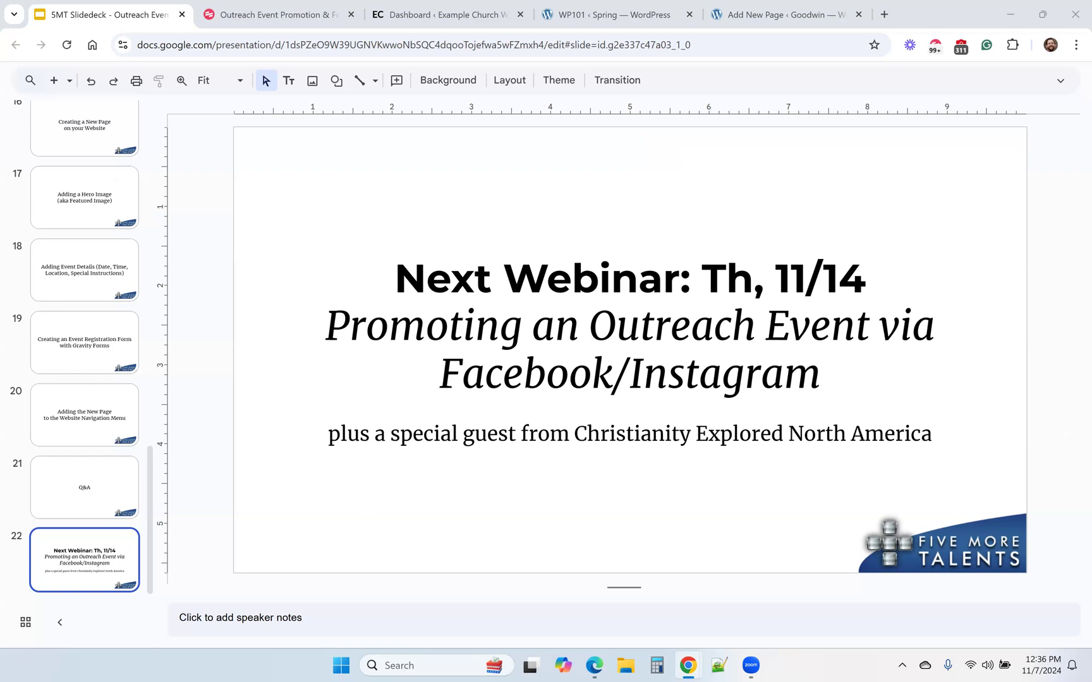
# Visit the Example Church website, view the registration form on its Event Registration page and return to the slide deck.
pyautogui.click(448, 12)
pyautogui.moveTo(73, 79)
pyautogui.click(61, 101)
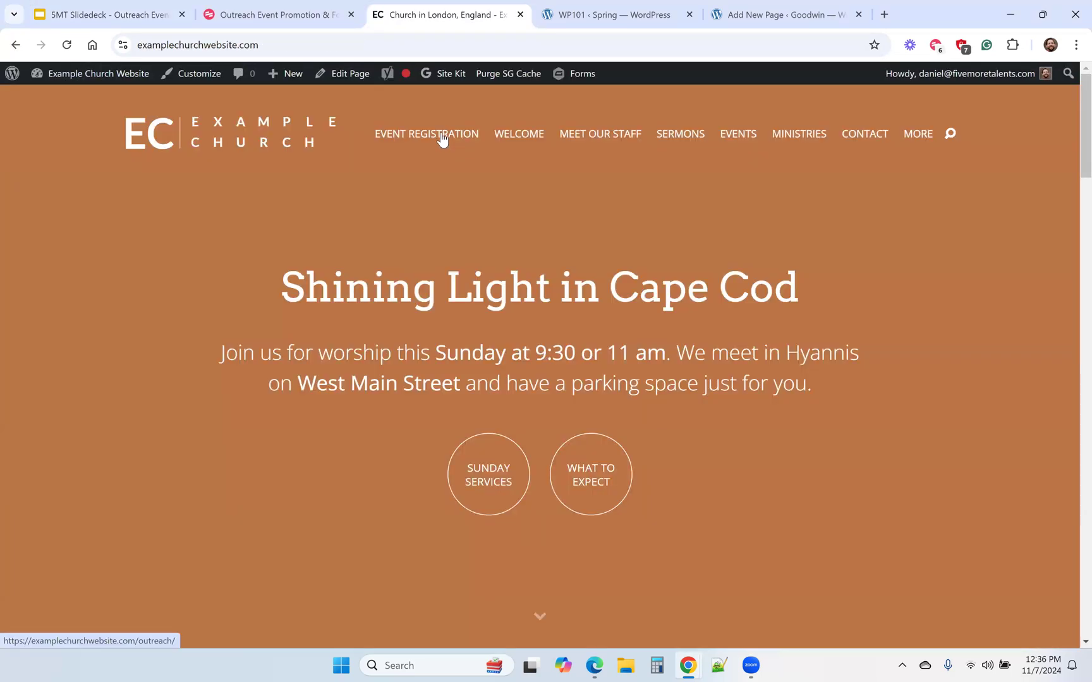
pyautogui.click(442, 139)
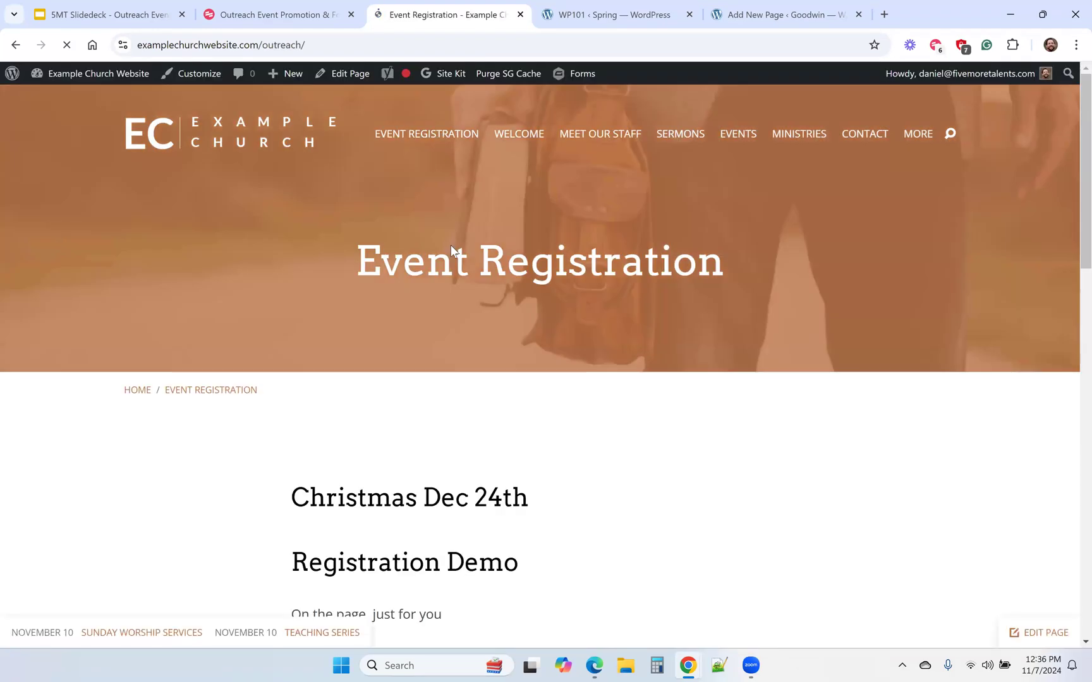
pyautogui.scroll(-5, 451, 246)
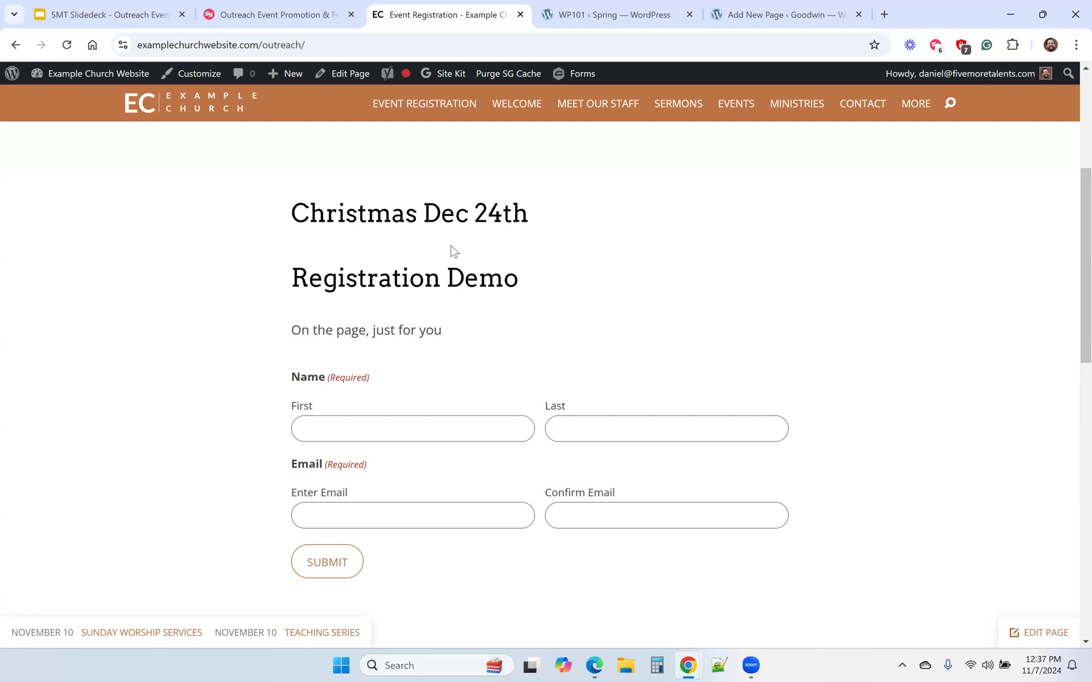
pyautogui.click(81, 4)
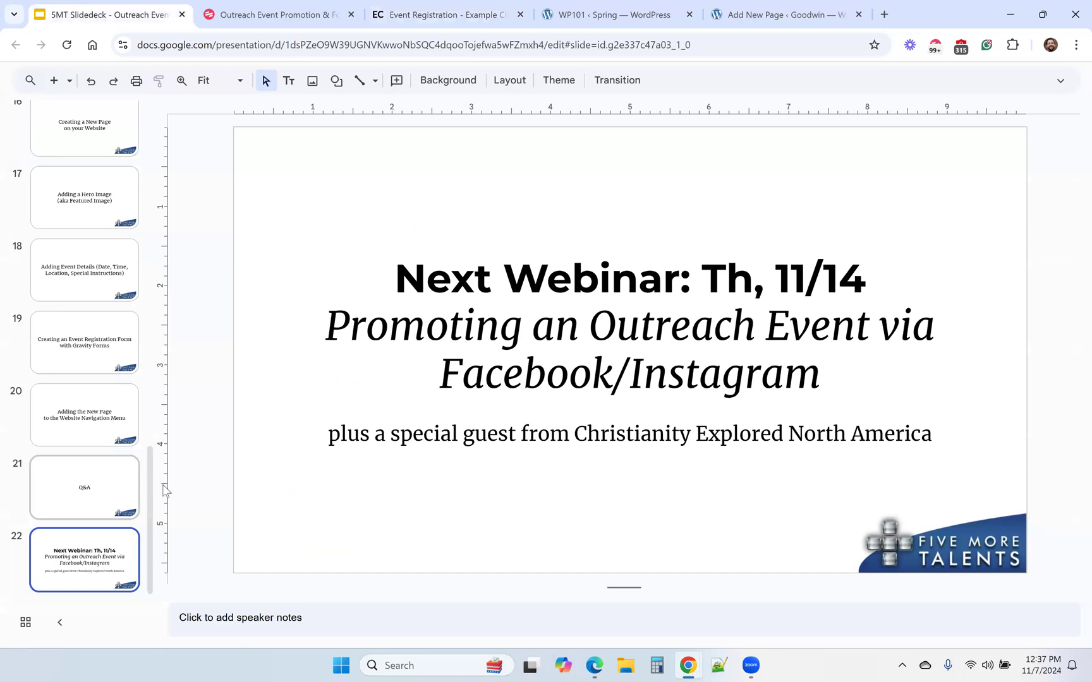